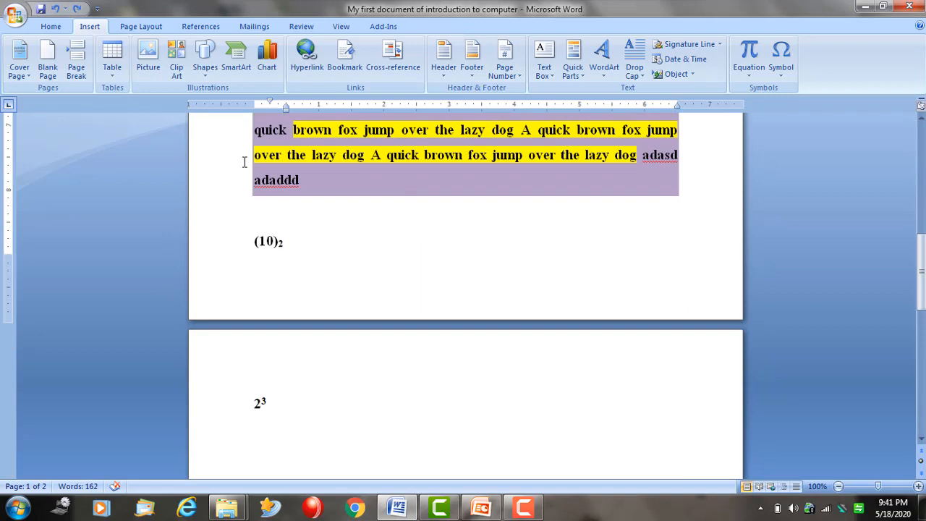
{"action": "left_click", "coordinate": [45, 26]}
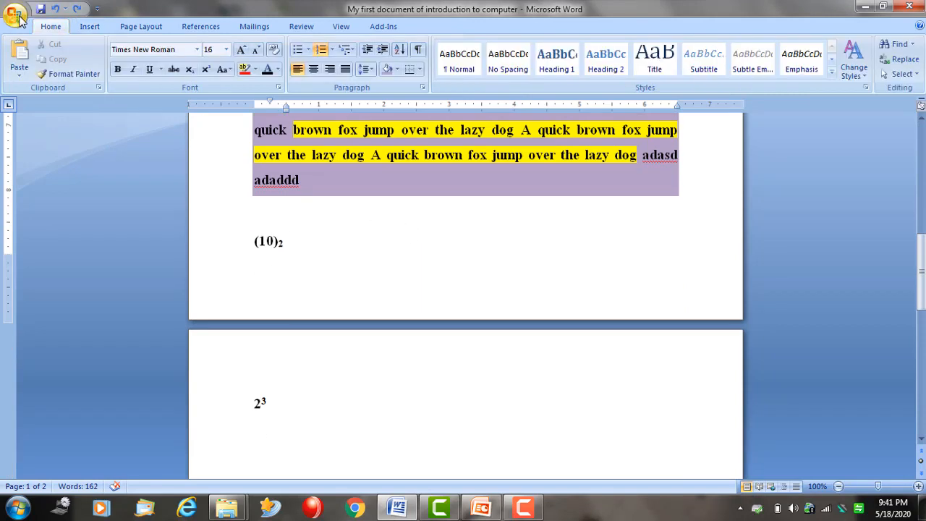
{"action": "left_click", "coordinate": [20, 16]}
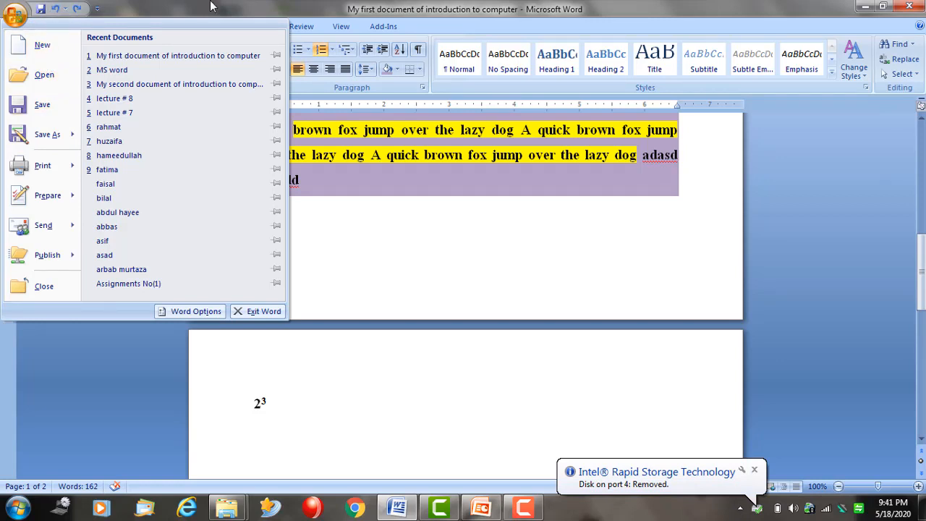
{"action": "left_click", "coordinate": [58, 15]}
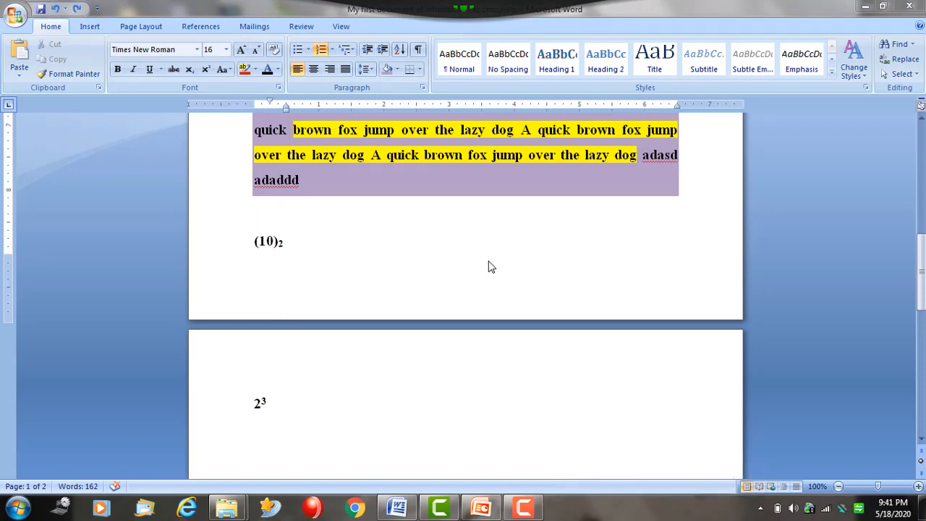
Review the numbered shortcut keys list from Save to Replace and the highlighted sample paragraph below it
{"action": "scroll", "coordinate": [617, 244], "scroll_direction": "up", "scroll_amount": 5}
{"action": "scroll", "coordinate": [493, 337], "scroll_direction": "up", "scroll_amount": 3}
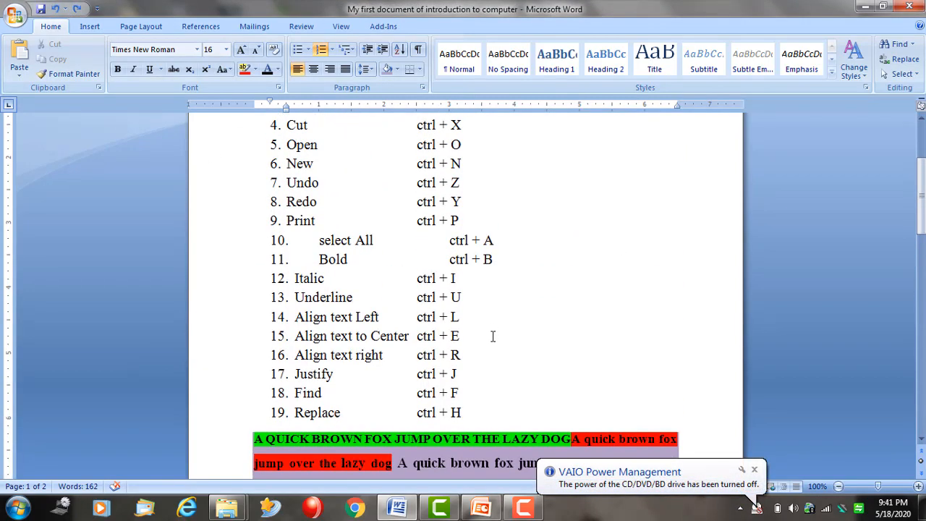
{"action": "scroll", "coordinate": [466, 296], "scroll_direction": "up", "scroll_amount": 3}
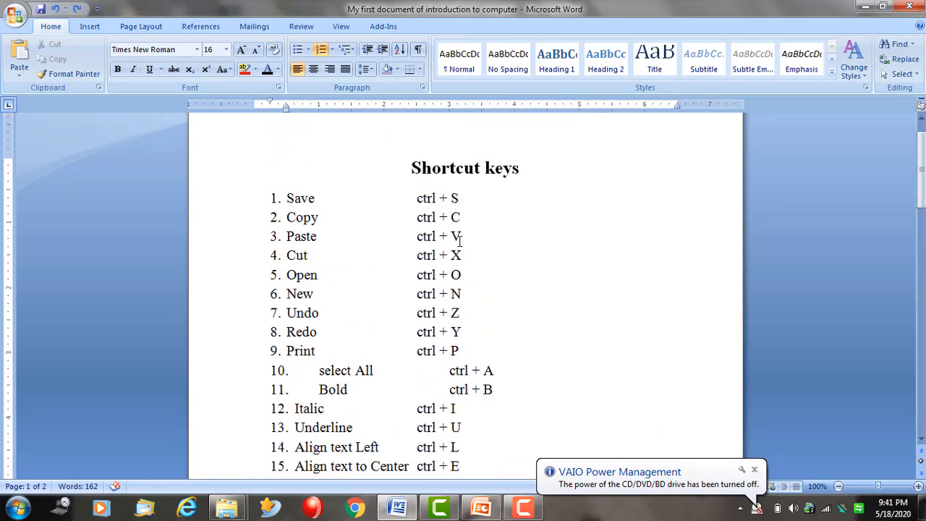
{"action": "scroll", "coordinate": [468, 273], "scroll_direction": "down", "scroll_amount": 3}
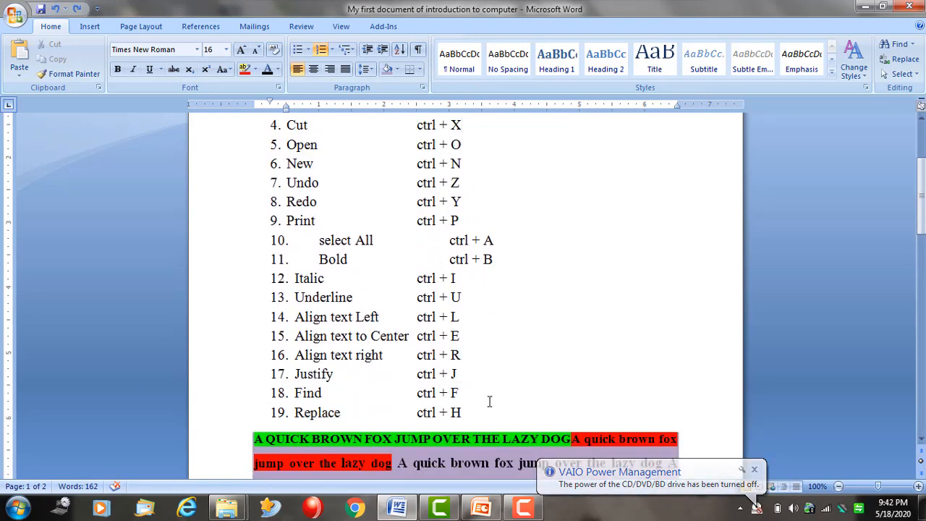
{"action": "left_click_drag", "start_coordinate": [492, 410], "coordinate": [250, 229]}
{"action": "scroll", "coordinate": [581, 293], "scroll_direction": "down", "scroll_amount": 6}
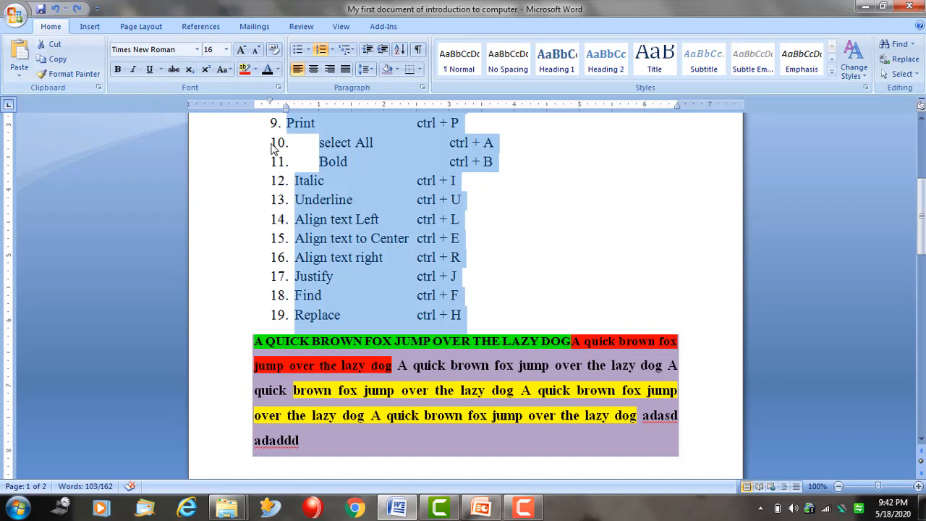
Delete the 2³ expression from the second page, leaving the page empty
{"action": "left_click", "coordinate": [90, 27]}
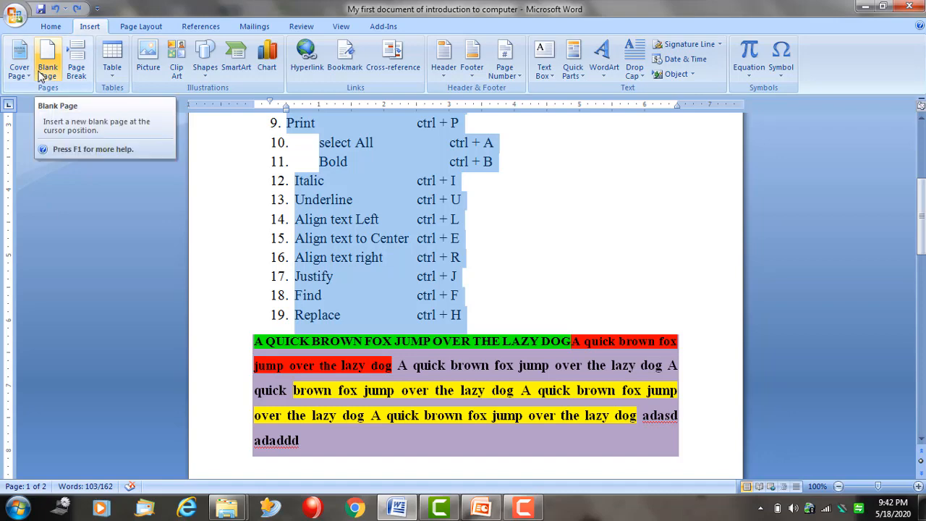
{"action": "scroll", "coordinate": [384, 232], "scroll_direction": "down", "scroll_amount": 10}
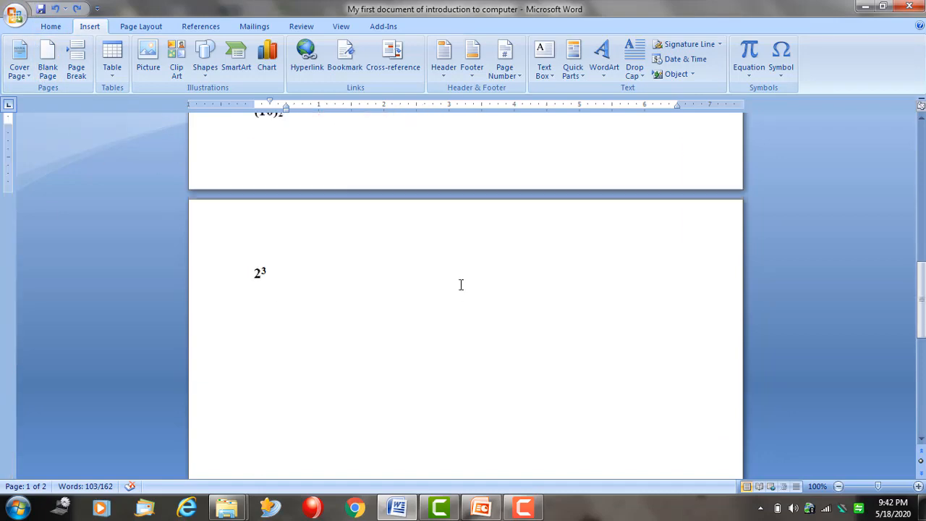
{"action": "scroll", "coordinate": [441, 278], "scroll_direction": "down", "scroll_amount": 5}
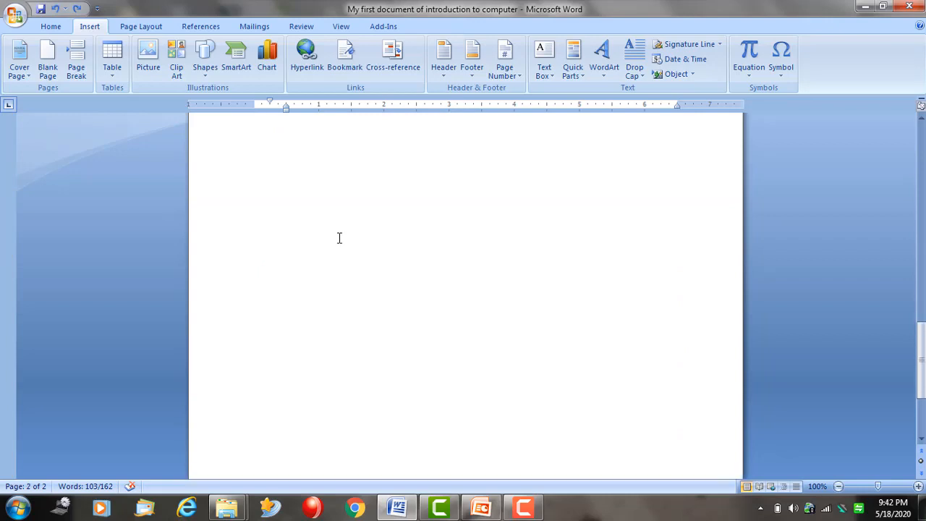
{"action": "scroll", "coordinate": [339, 237], "scroll_direction": "up", "scroll_amount": 3}
{"action": "left_click", "coordinate": [142, 242]}
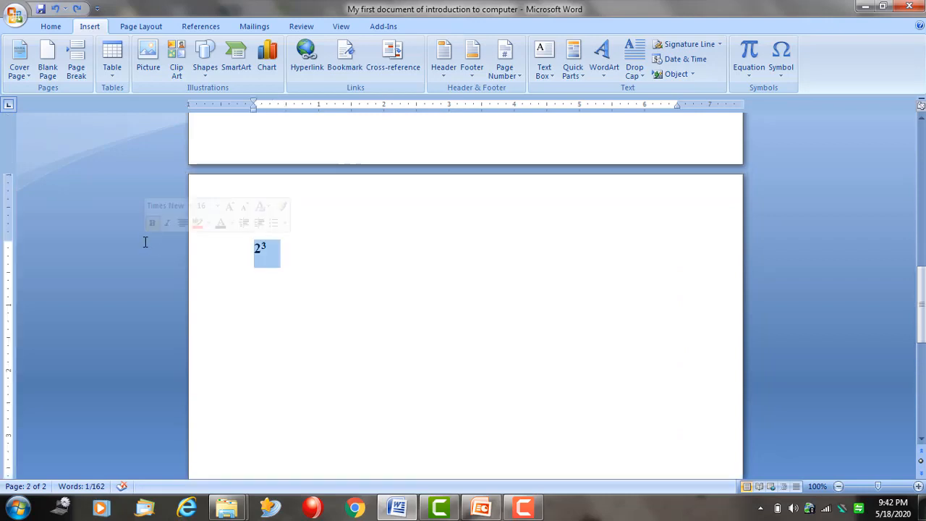
{"action": "key", "text": "Delete"}
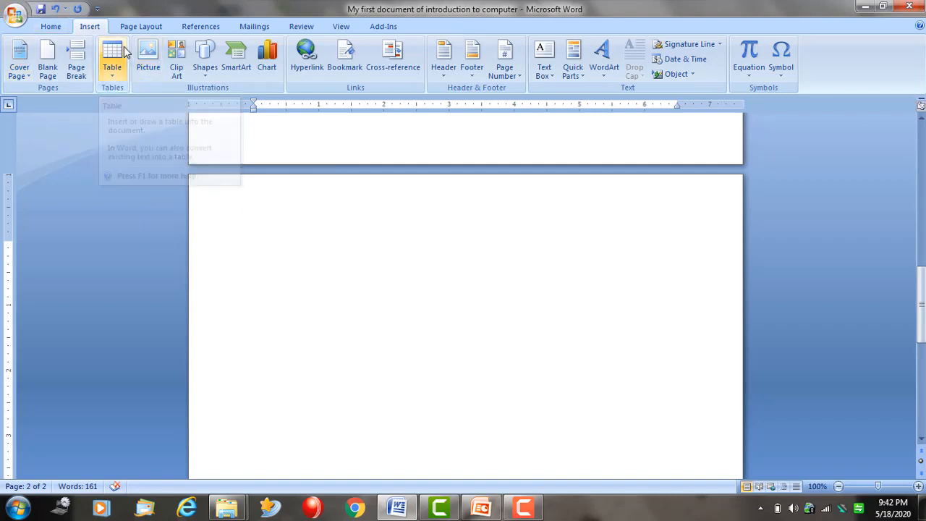
Insert a table of six columns and five rows on the second page, heading the first two columns s.no and Name
{"action": "left_click", "coordinate": [113, 67]}
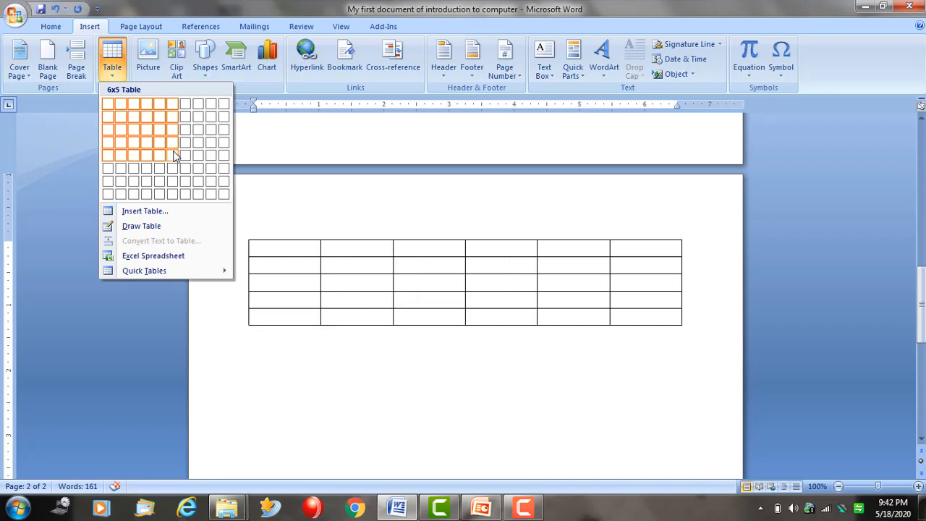
{"action": "left_click", "coordinate": [174, 154]}
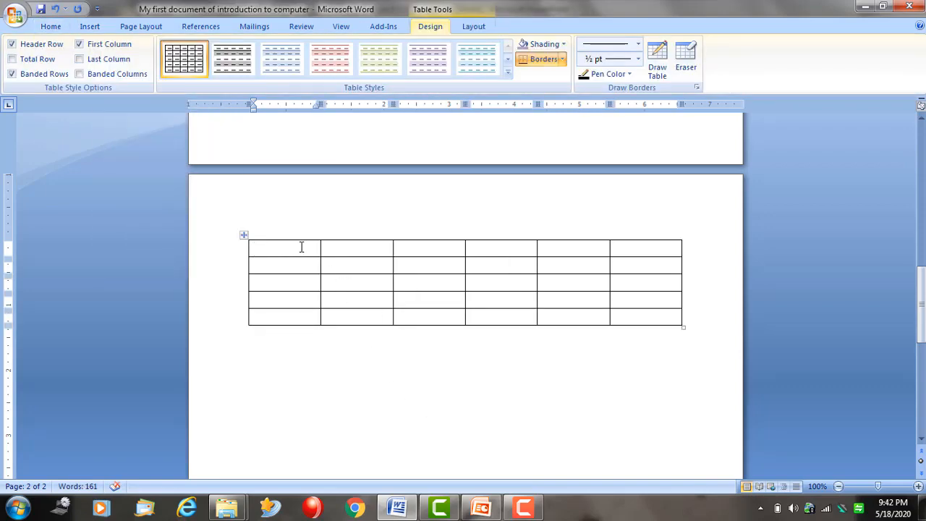
{"action": "type", "text": "s.no"}
{"action": "key", "text": "Tab"}
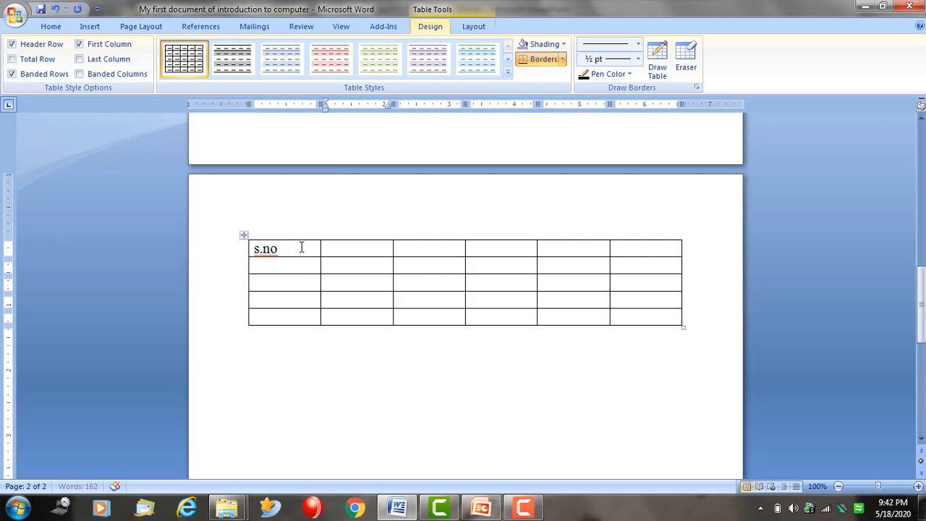
{"action": "type", "text": "Name"}
{"action": "key", "text": "Tab"}
Enter Father name as the heading of the table's third column
{"action": "type", "text": "add"}
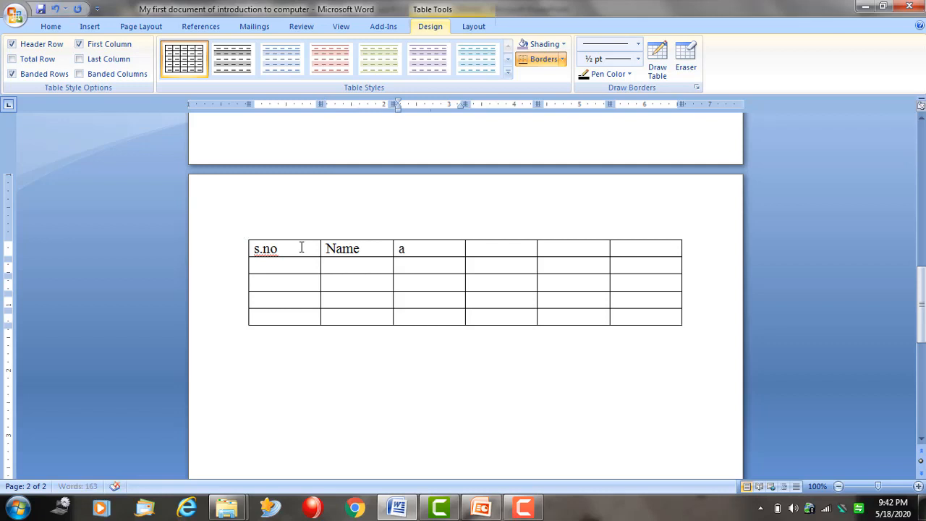
{"action": "key", "text": "BackSpace"}
{"action": "key", "text": "BackSpace"}
{"action": "key", "text": "BackSpace"}
{"action": "type", "text": "father namw"}
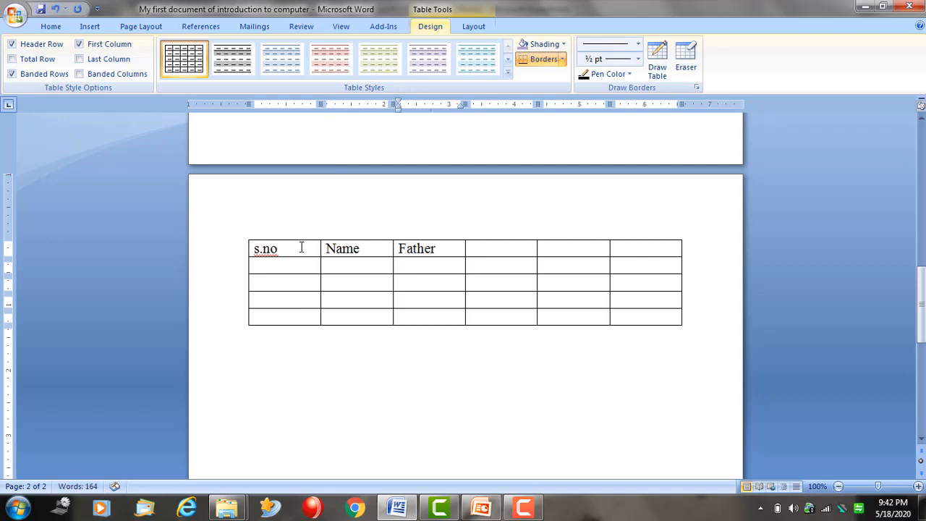
{"action": "key", "text": "BackSpace"}
{"action": "key", "text": "BackSpace"}
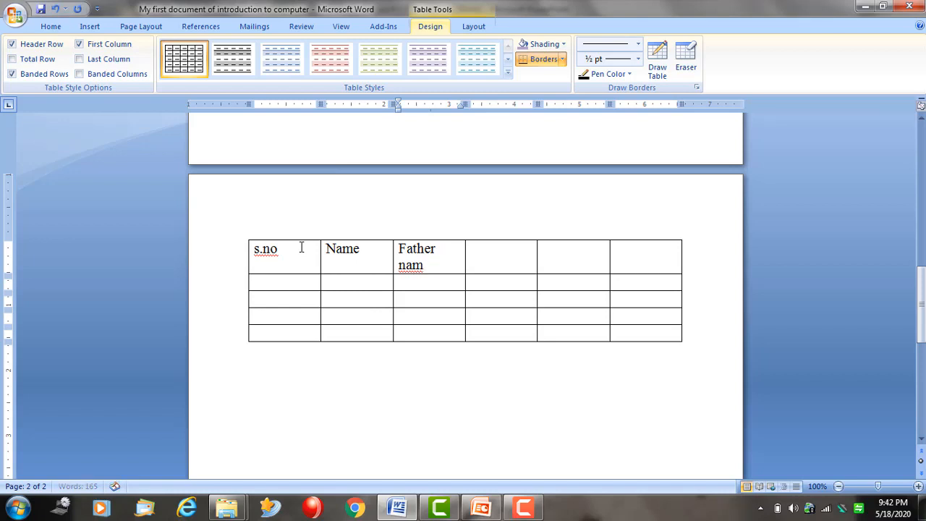
{"action": "type", "text": "e"}
{"action": "key", "text": "Tab"}
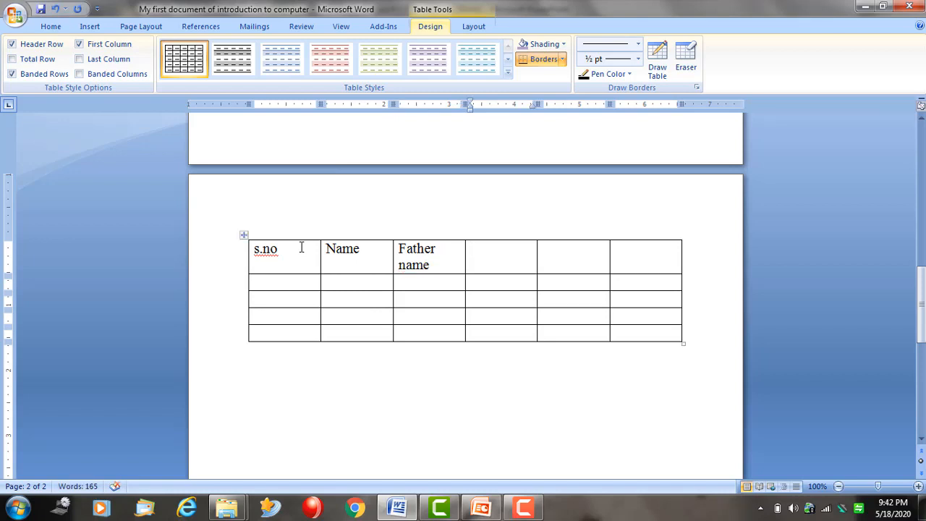
Head the remaining three table columns Address, Cell no and Program
{"action": "type", "text": "address"}
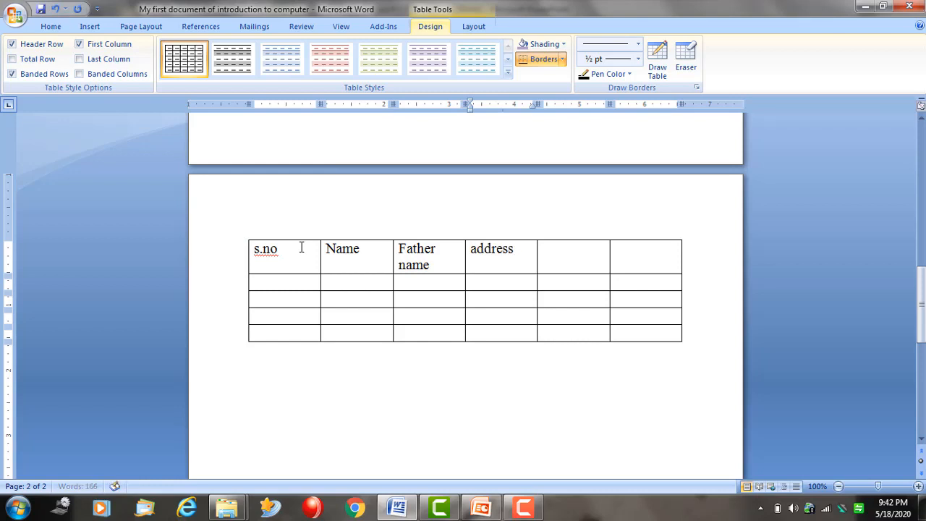
{"action": "key", "text": "Tab"}
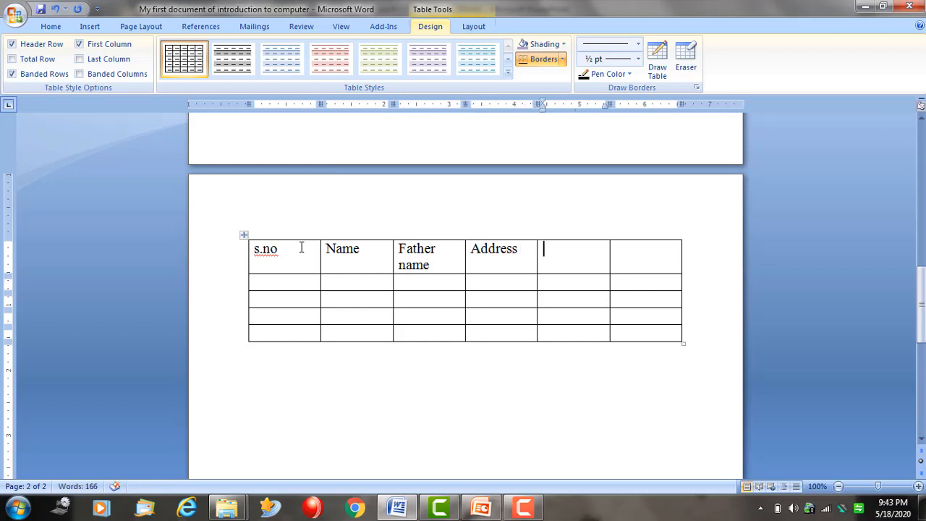
{"action": "type", "text": "cell no"}
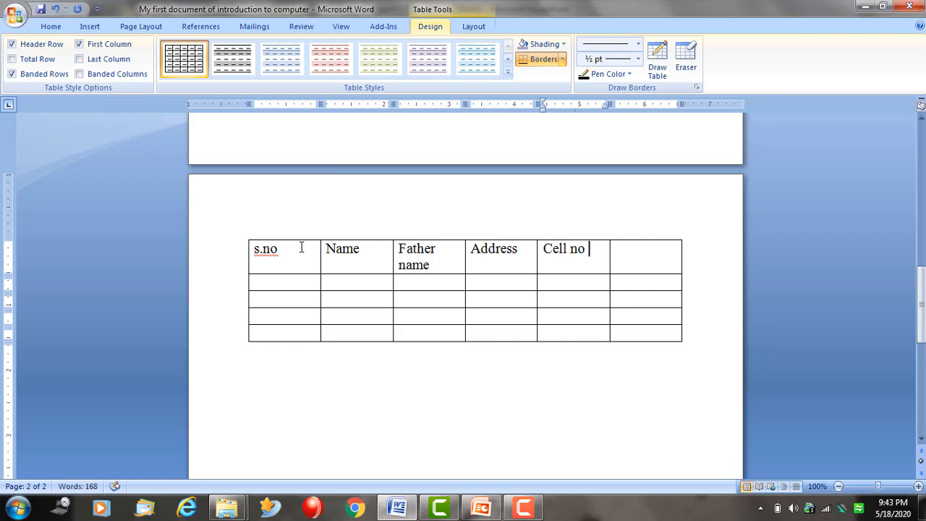
{"action": "key", "text": "Tab"}
{"action": "type", "text": "pro"}
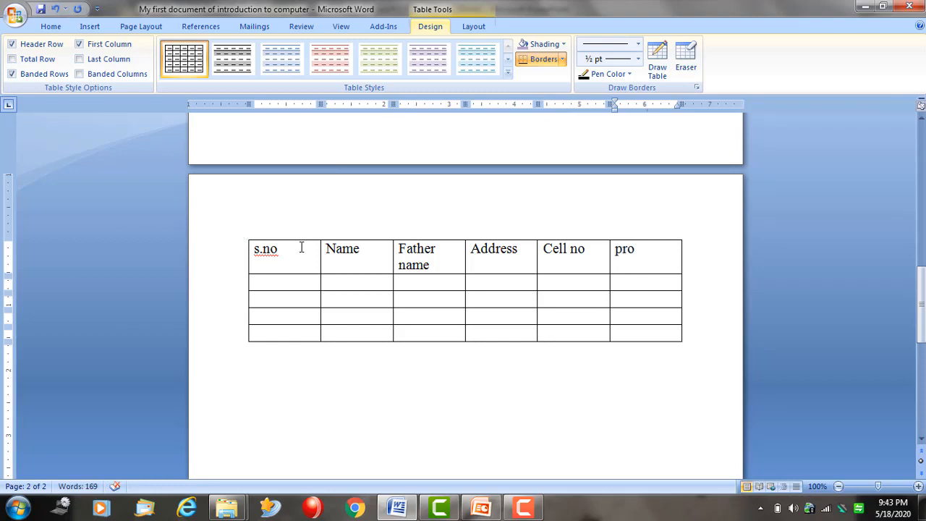
{"action": "type", "text": "gram,"}
Add one blank row at the end of the table from the end-of-row position of its last row
{"action": "key", "text": "Down"}
{"action": "key", "text": "Down"}
{"action": "key", "text": "Right"}
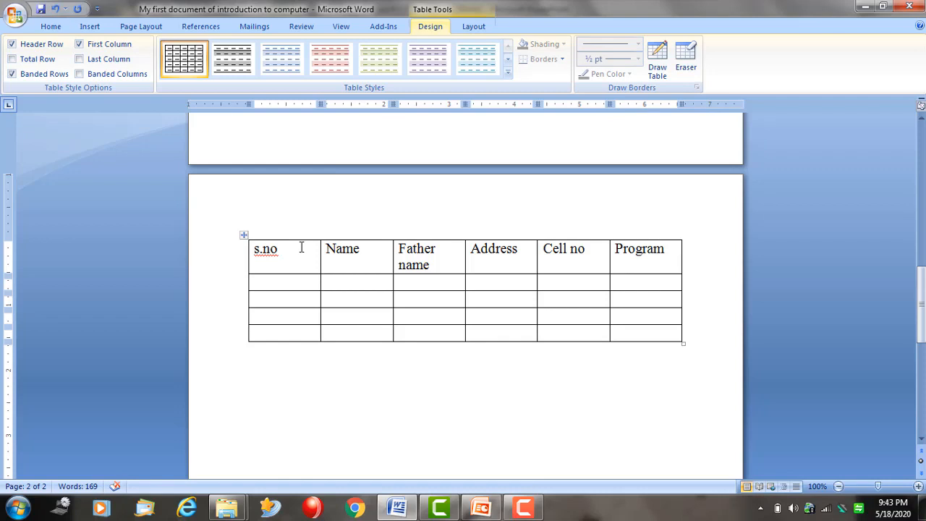
{"action": "key", "text": "Left"}
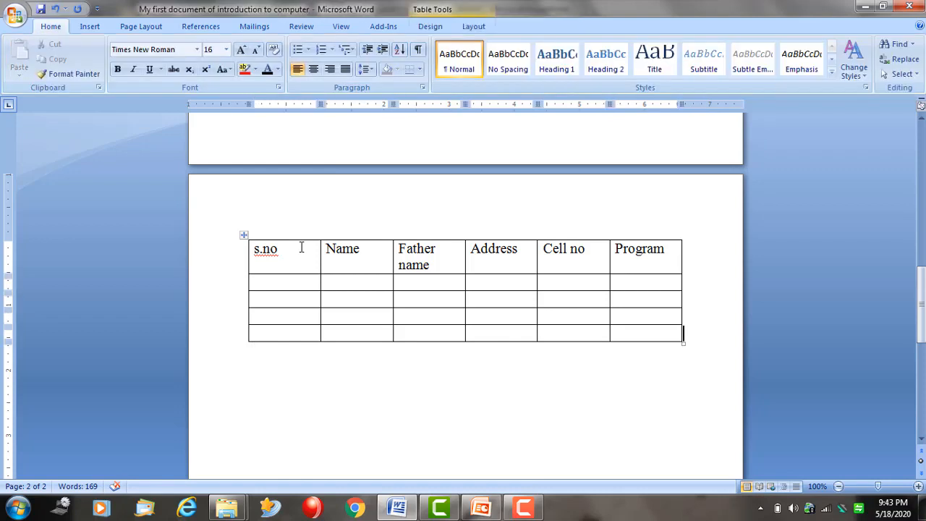
{"action": "key", "text": "Return"}
{"action": "key", "text": "Right"}
{"action": "key", "text": "Right"}
{"action": "key", "text": "Right"}
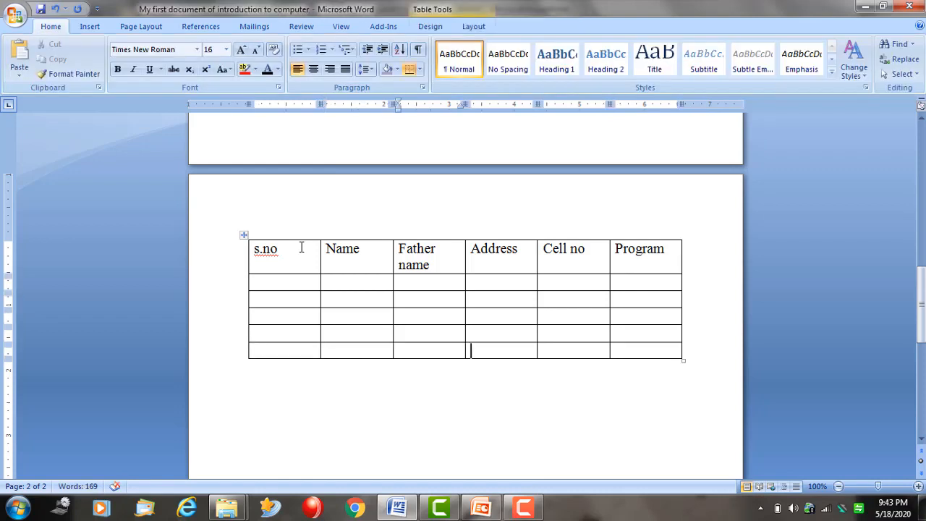
Add two more blank rows below the table's last row
{"action": "key", "text": "Down"}
{"action": "key", "text": "Left"}
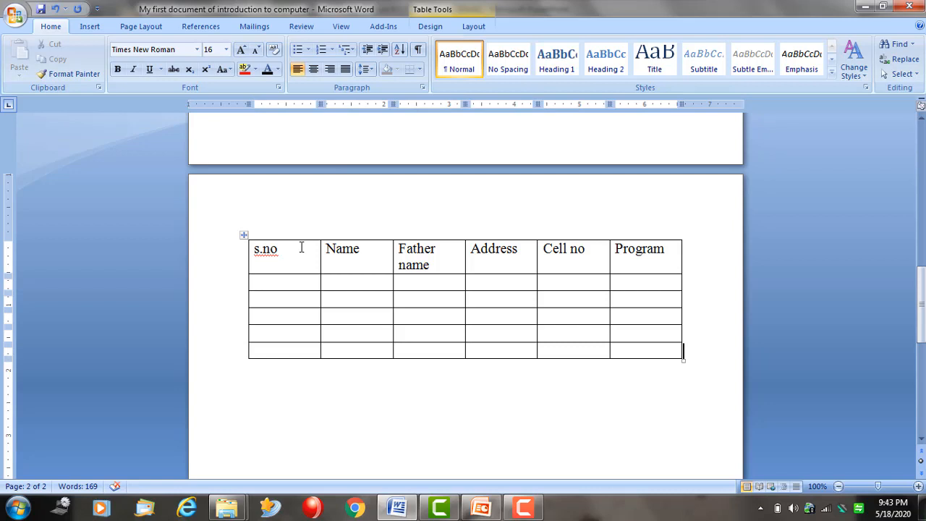
{"action": "left_click", "coordinate": [684, 350]}
{"action": "key", "text": "Return"}
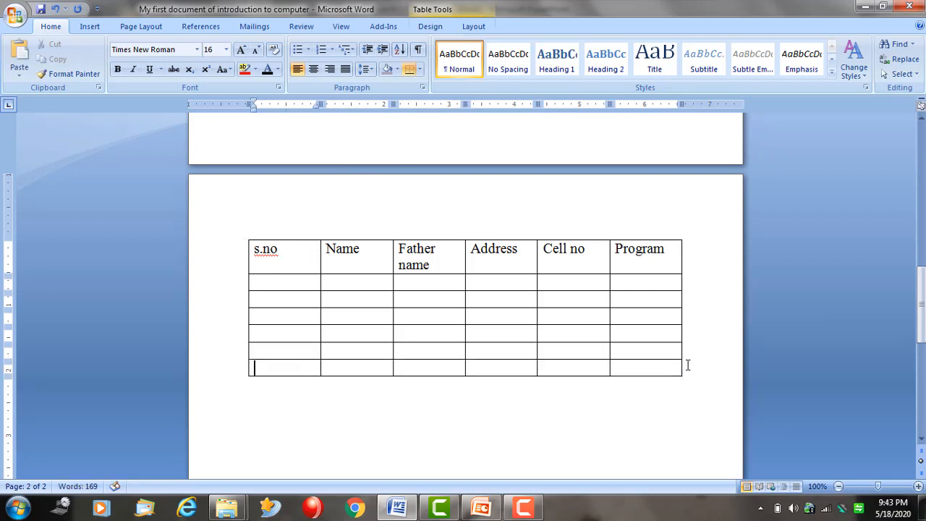
{"action": "key", "text": "Return"}
{"action": "left_click", "coordinate": [686, 385]}
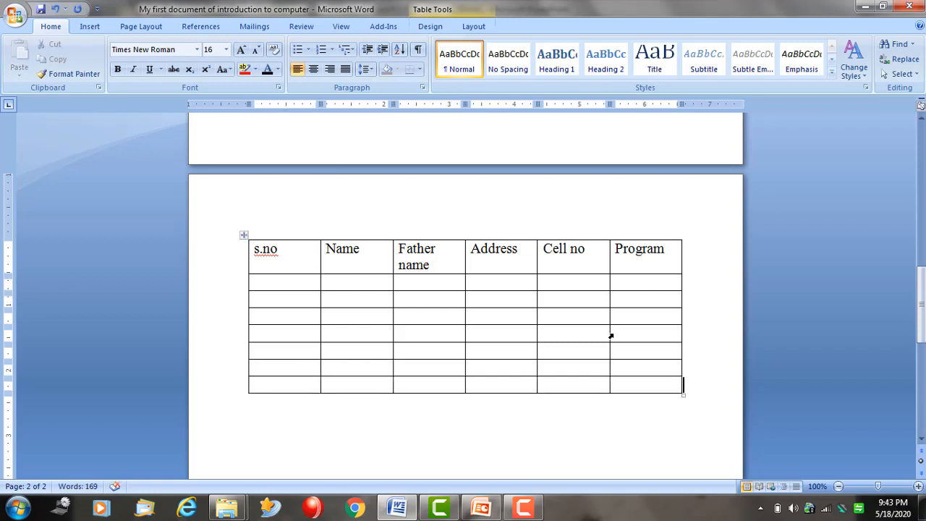
Extend the table with eight more blank rows by advancing cell by cell from its last cell
{"action": "left_click", "coordinate": [652, 385]}
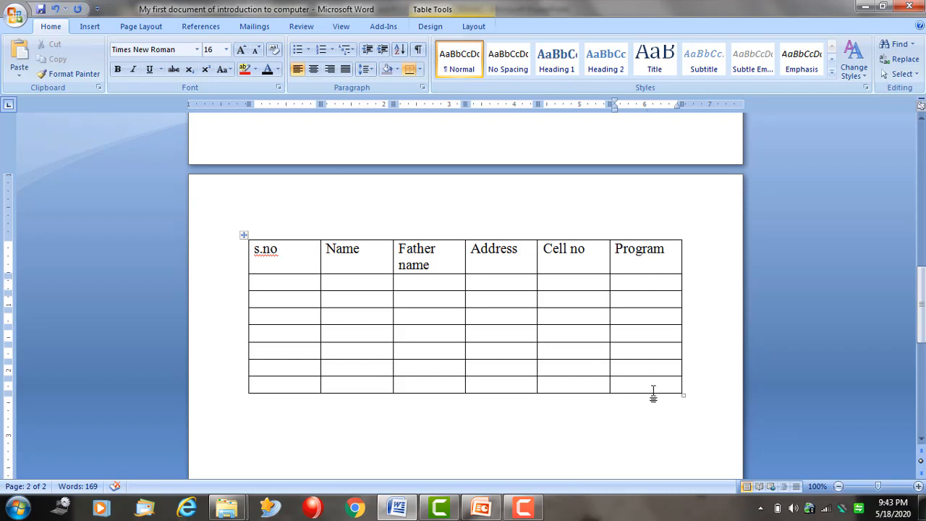
{"action": "key", "text": "Tab"}
{"action": "key", "text": "Tab"}
{"action": "key", "text": "Tab"}
{"action": "key", "text": "Tab"}
{"action": "key", "text": "Tab"}
{"action": "key", "text": "Tab"}
{"action": "key", "text": "Tab"}
{"action": "key", "text": "Tab"}
{"action": "key", "text": "Tab"}
{"action": "key", "text": "Tab"}
{"action": "key", "text": "Tab"}
{"action": "key", "text": "Tab"}
{"action": "key", "text": "Tab"}
{"action": "key", "text": "Tab"}
{"action": "key", "text": "Tab"}
{"action": "key", "text": "Tab"}
{"action": "key", "text": "Tab"}
{"action": "key", "text": "Tab"}
{"action": "key", "text": "Tab"}
{"action": "key", "text": "Tab"}
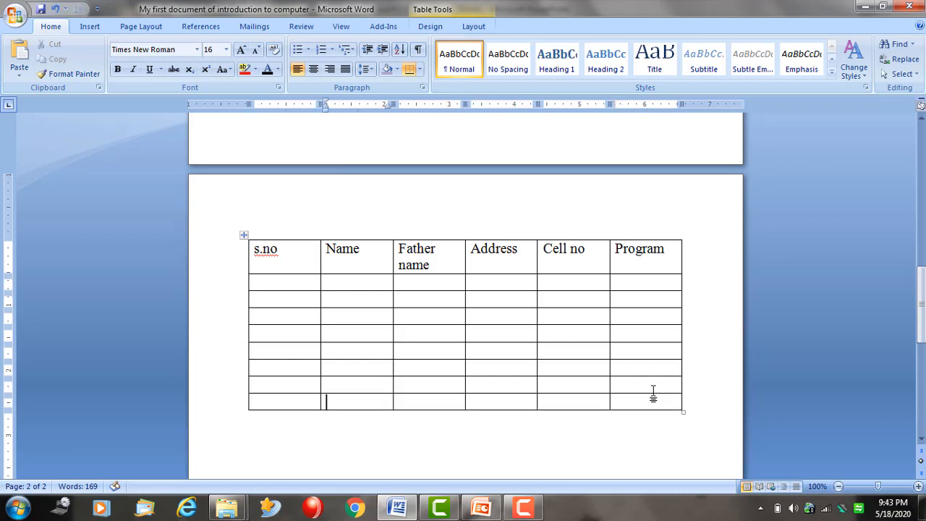
{"action": "key", "text": "Tab"}
{"action": "key", "text": "Tab"}
{"action": "key", "text": "Tab"}
{"action": "key", "text": "Tab"}
{"action": "key", "text": "Tab"}
{"action": "key", "text": "Tab"}
{"action": "key", "text": "Tab"}
{"action": "key", "text": "Tab"}
{"action": "key", "text": "Tab"}
{"action": "key", "text": "Tab"}
{"action": "key", "text": "Tab"}
{"action": "key", "text": "Tab"}
{"action": "key", "text": "Tab"}
{"action": "key", "text": "Tab"}
{"action": "key", "text": "Tab"}
{"action": "key", "text": "Tab"}
{"action": "key", "text": "Tab"}
{"action": "key", "text": "Tab"}
{"action": "key", "text": "Tab"}
{"action": "key", "text": "Tab"}
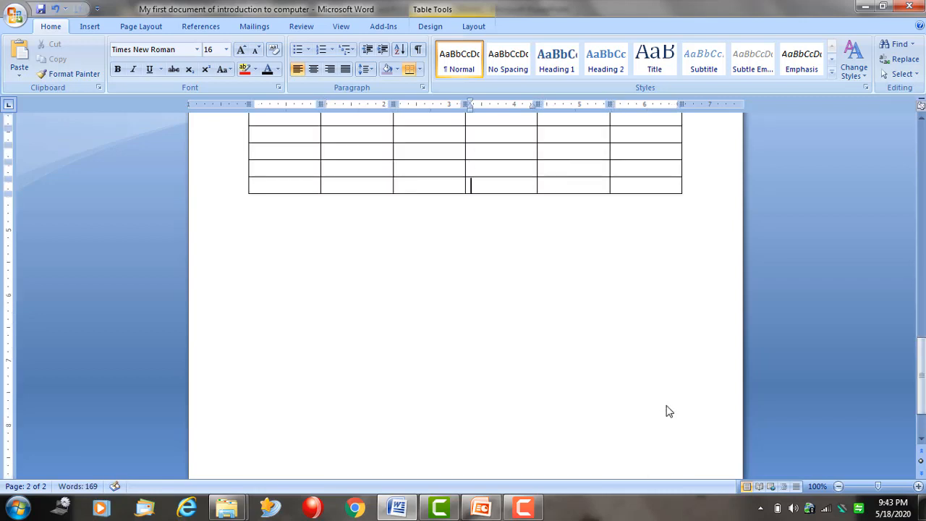
{"action": "scroll", "coordinate": [634, 397], "scroll_direction": "down", "scroll_amount": 4}
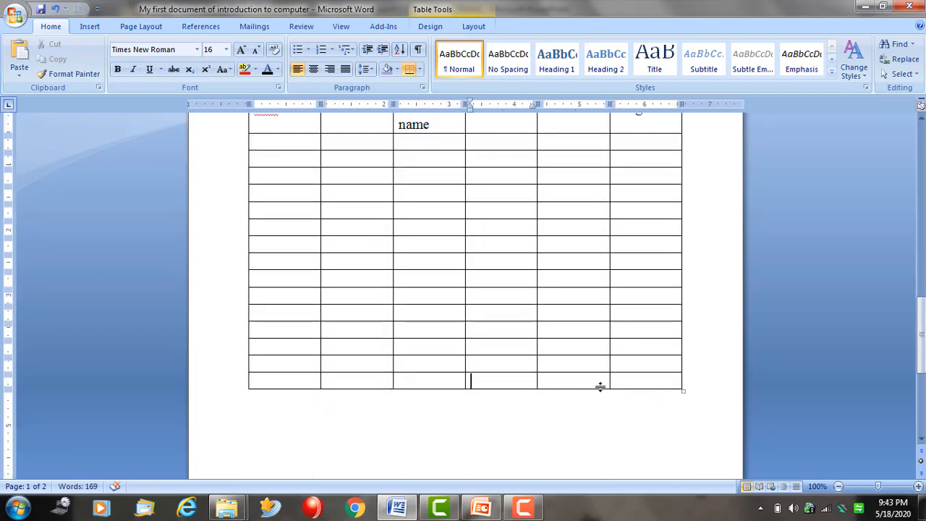
{"action": "scroll", "coordinate": [599, 386], "scroll_direction": "up", "scroll_amount": 7}
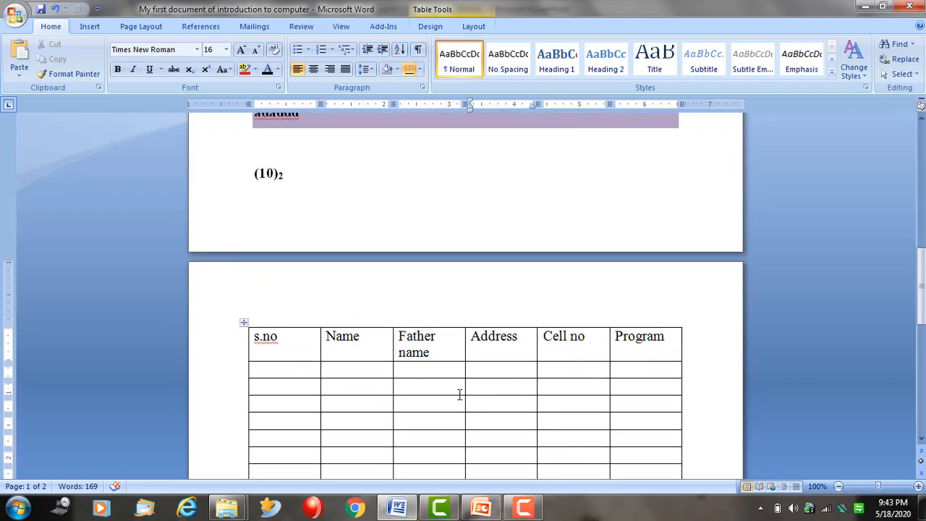
{"action": "scroll", "coordinate": [459, 394], "scroll_direction": "down", "scroll_amount": 2}
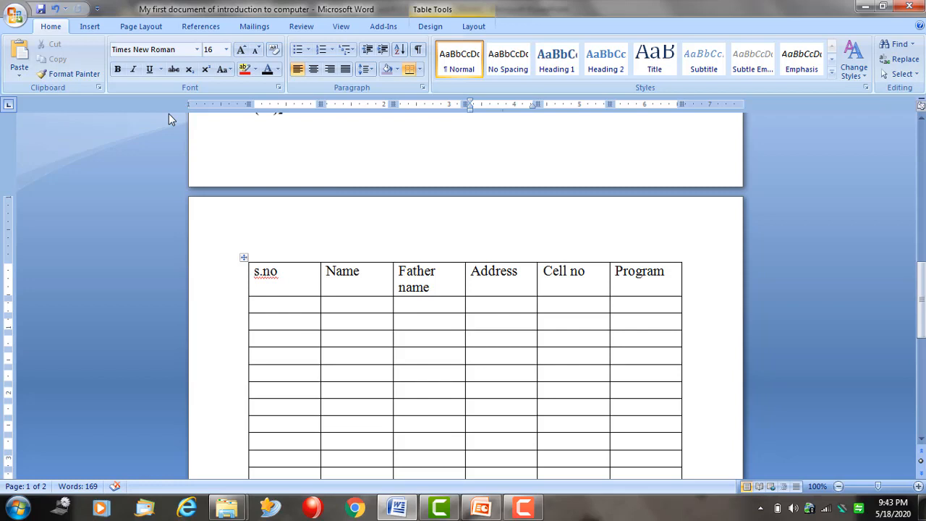
Look over the shortcut-key list and highlighted paragraph on page 1 and the table on page 2
{"action": "left_click", "coordinate": [91, 28]}
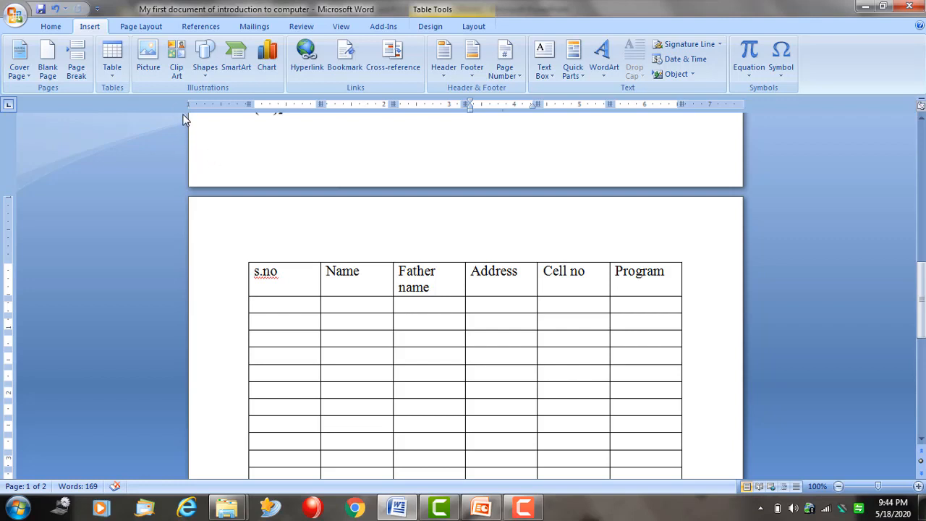
{"action": "scroll", "coordinate": [401, 176], "scroll_direction": "up", "scroll_amount": 3}
{"action": "scroll", "coordinate": [401, 177], "scroll_direction": "up", "scroll_amount": 8}
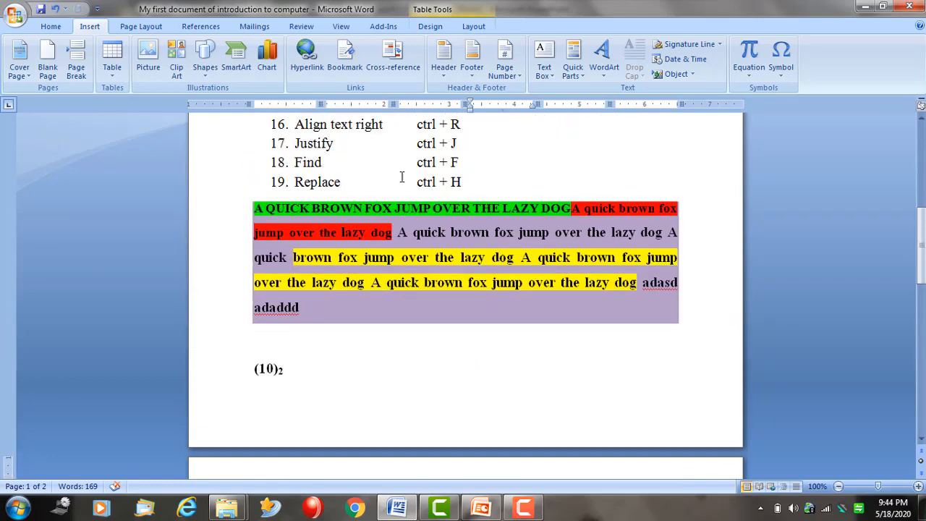
{"action": "scroll", "coordinate": [394, 173], "scroll_direction": "up", "scroll_amount": 2}
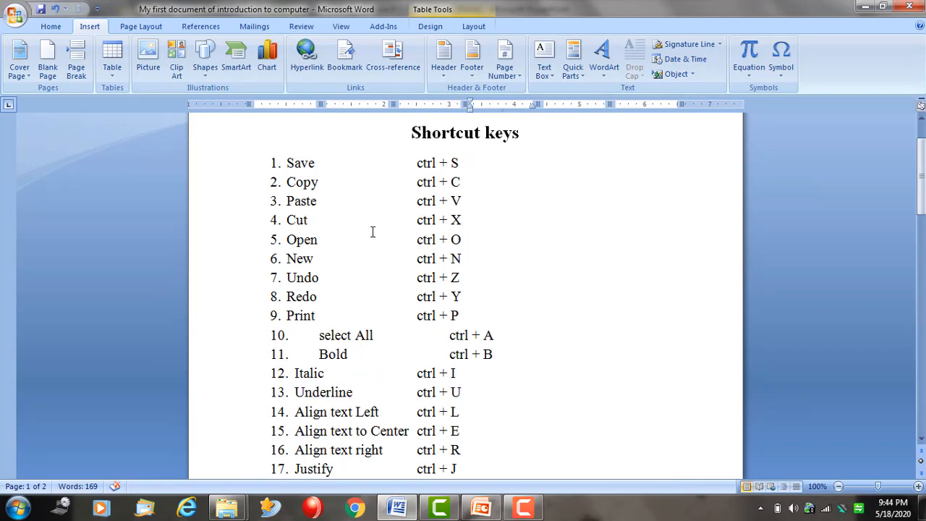
{"action": "scroll", "coordinate": [391, 214], "scroll_direction": "down", "scroll_amount": 20}
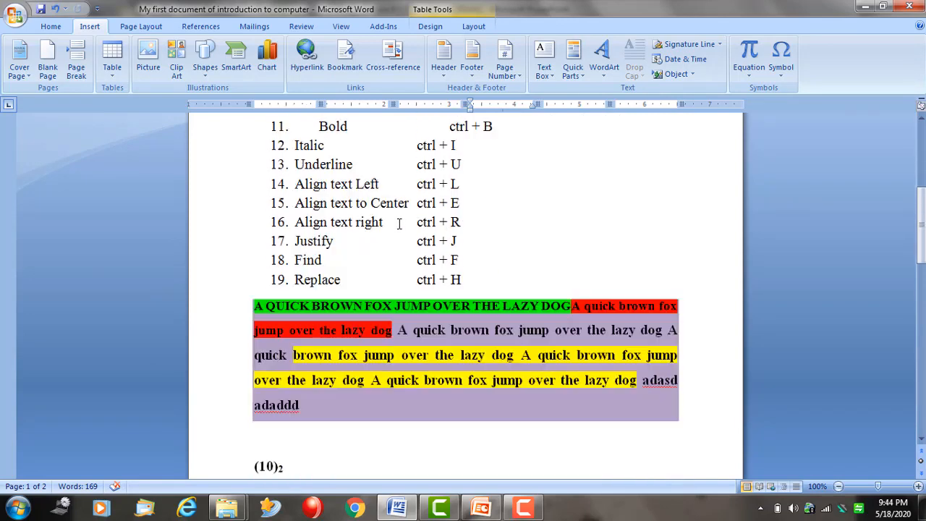
{"action": "scroll", "coordinate": [391, 308], "scroll_direction": "down", "scroll_amount": 4}
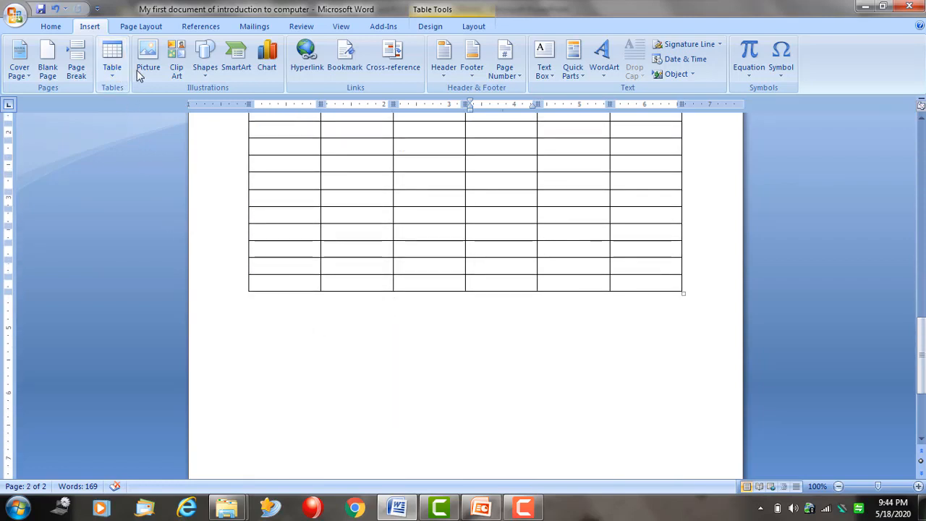
{"action": "left_click", "coordinate": [653, 252]}
{"action": "left_click", "coordinate": [672, 283]}
{"action": "scroll", "coordinate": [590, 335], "scroll_direction": "down", "scroll_amount": 2}
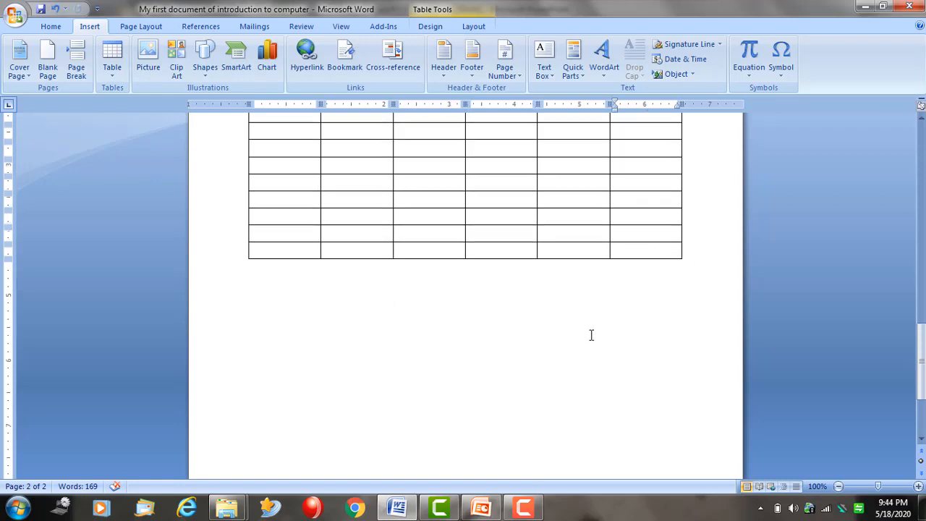
{"action": "scroll", "coordinate": [535, 305], "scroll_direction": "up", "scroll_amount": 5}
{"action": "scroll", "coordinate": [536, 305], "scroll_direction": "up", "scroll_amount": 15}
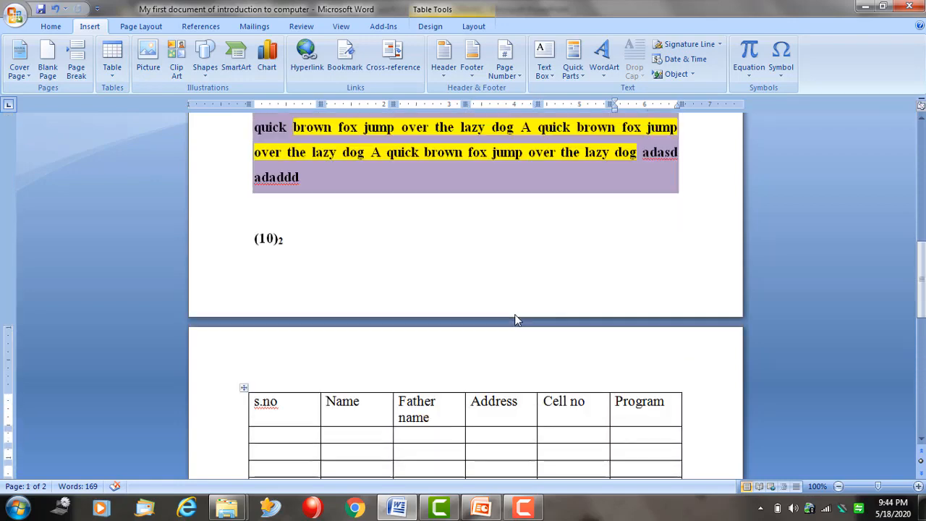
{"action": "scroll", "coordinate": [515, 314], "scroll_direction": "down", "scroll_amount": 10}
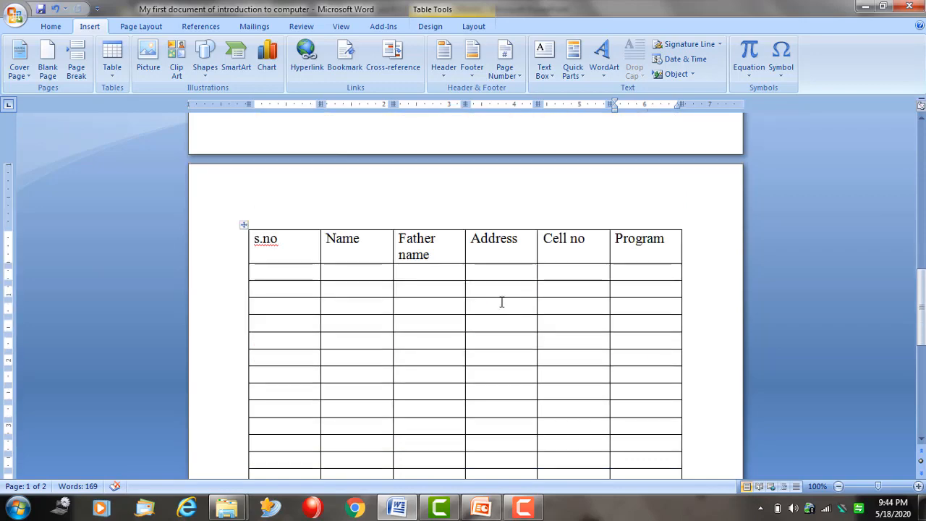
{"action": "scroll", "coordinate": [496, 376], "scroll_direction": "up", "scroll_amount": 9}
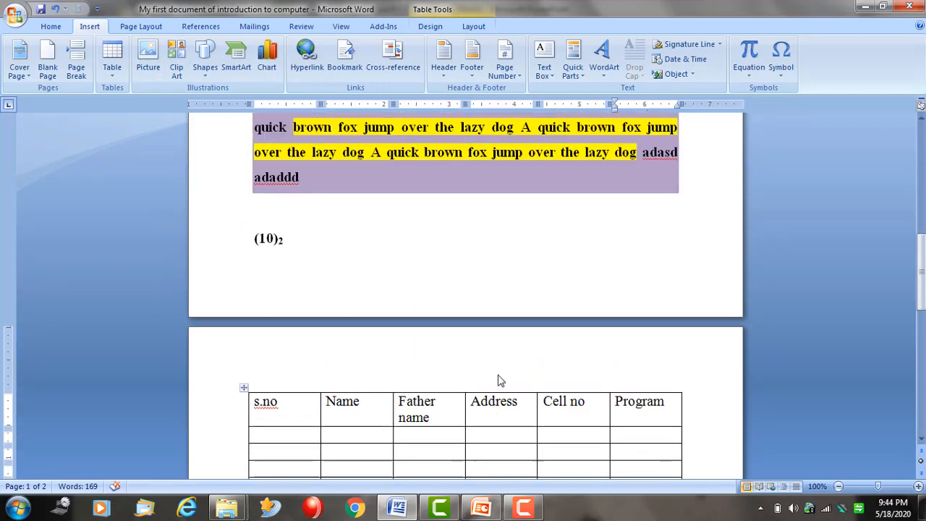
{"action": "scroll", "coordinate": [650, 302], "scroll_direction": "up", "scroll_amount": 3}
{"action": "scroll", "coordinate": [644, 291], "scroll_direction": "down", "scroll_amount": 12}
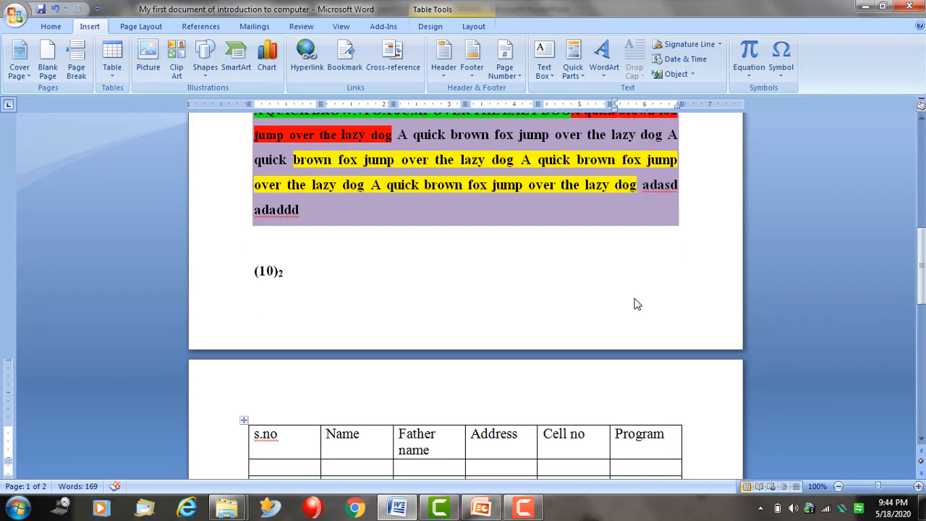
{"action": "scroll", "coordinate": [512, 306], "scroll_direction": "down", "scroll_amount": 3}
{"action": "scroll", "coordinate": [430, 300], "scroll_direction": "up", "scroll_amount": 3}
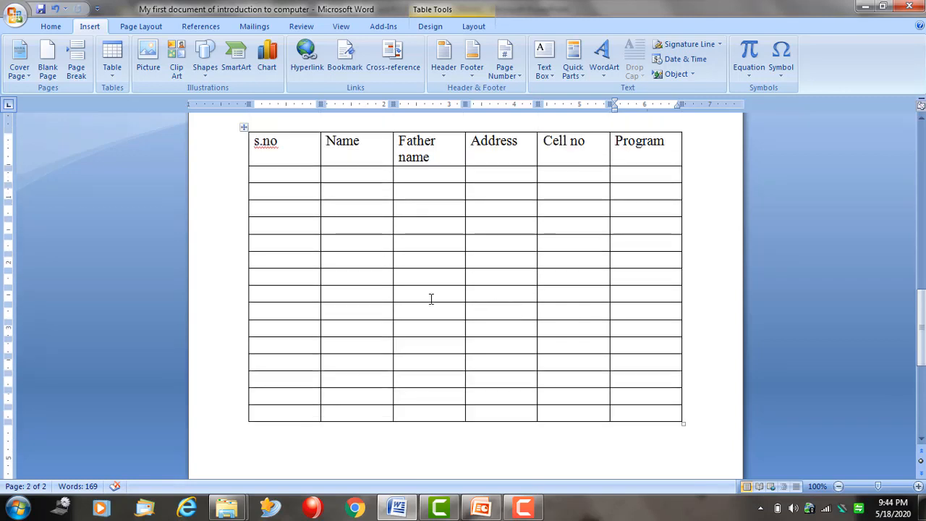
Narrow the s.no column to roughly the width of its heading
{"action": "double_click", "coordinate": [319, 172]}
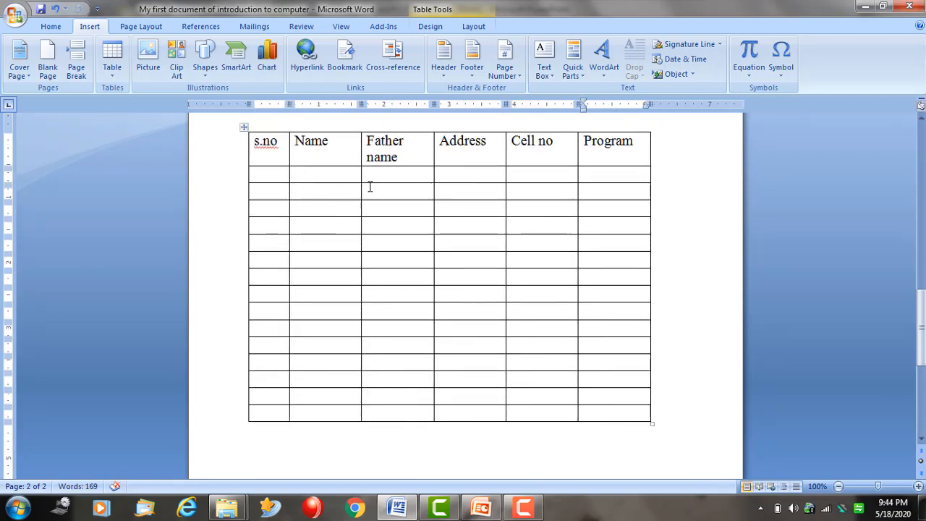
{"action": "left_click", "coordinate": [271, 172]}
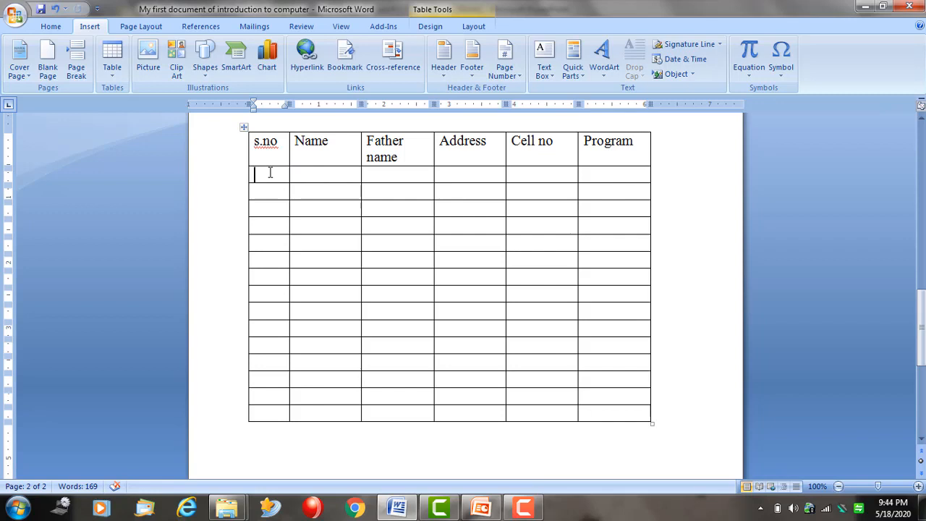
{"action": "type", "text": "1"}
{"action": "key", "text": "Down"}
{"action": "type", "text": "23"}
{"action": "key", "text": "BackSpace"}
{"action": "key", "text": "BackSpace"}
{"action": "key", "text": "Up"}
{"action": "key", "text": "BackSpace"}
Apply automatic numbering to all the blank cells below the s.no heading
{"action": "left_click_drag", "start_coordinate": [269, 172], "coordinate": [273, 412]}
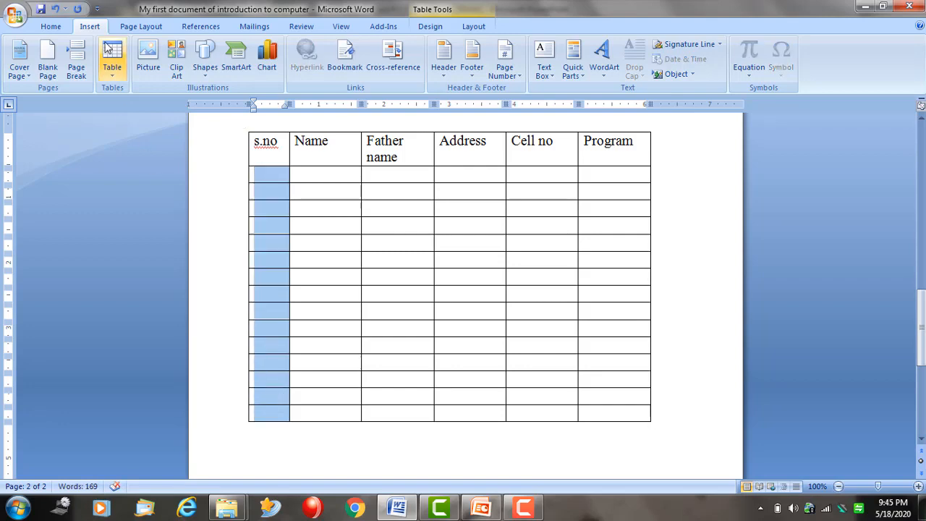
{"action": "left_click", "coordinate": [49, 27]}
{"action": "left_click", "coordinate": [323, 55]}
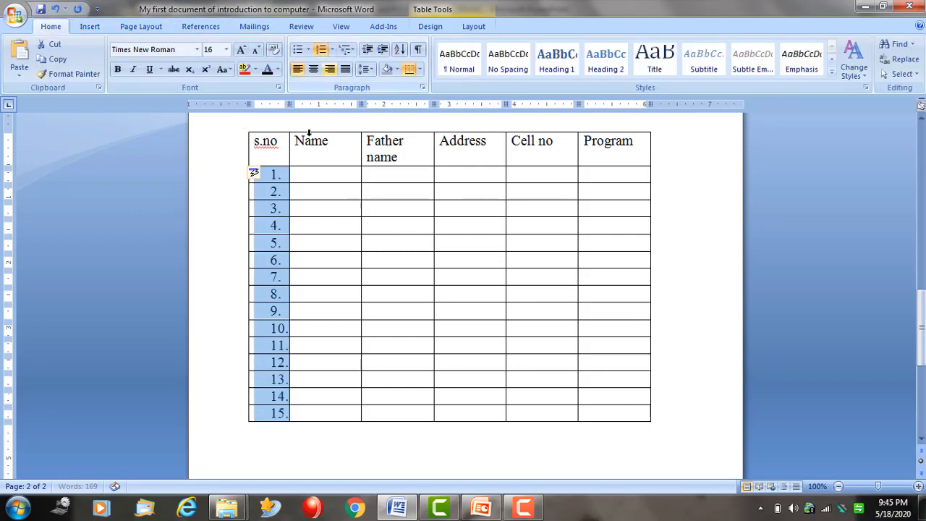
{"action": "left_click", "coordinate": [360, 331]}
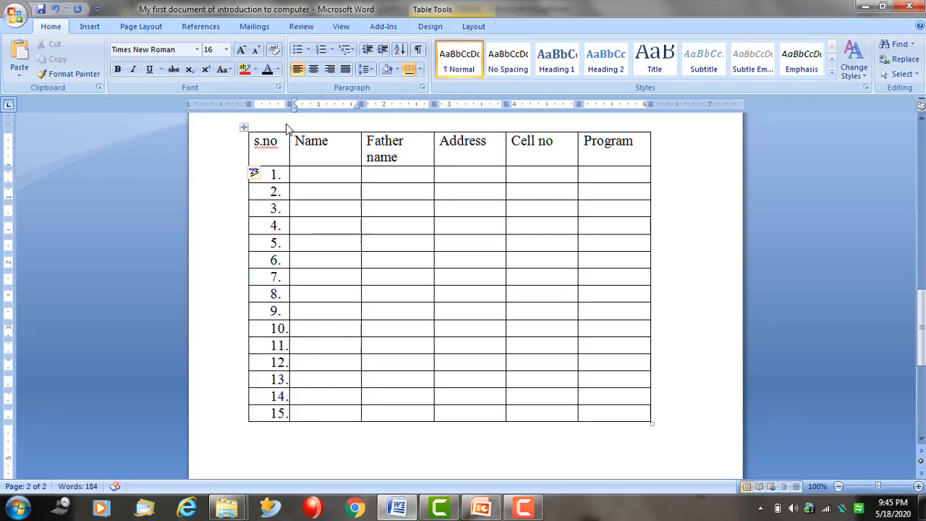
Extend the table with four more automatically numbered rows by advancing cell by cell from its last row
{"action": "left_click", "coordinate": [428, 414]}
{"action": "key", "text": "Tab"}
{"action": "key", "text": "Tab"}
{"action": "key", "text": "Tab"}
{"action": "key", "text": "Tab"}
{"action": "key", "text": "Tab"}
{"action": "key", "text": "Tab"}
{"action": "key", "text": "Tab"}
{"action": "key", "text": "Tab"}
{"action": "key", "text": "Tab"}
{"action": "key", "text": "Tab"}
{"action": "key", "text": "Tab"}
{"action": "key", "text": "Tab"}
{"action": "key", "text": "Tab"}
{"action": "key", "text": "Tab"}
{"action": "key", "text": "Tab"}
{"action": "key", "text": "Tab"}
{"action": "key", "text": "Tab"}
{"action": "key", "text": "Tab"}
{"action": "key", "text": "Tab"}
{"action": "key", "text": "Tab"}
Delete table rows 14 to 19 using the delete entire row option
{"action": "scroll", "coordinate": [410, 297], "scroll_direction": "up", "scroll_amount": 8}
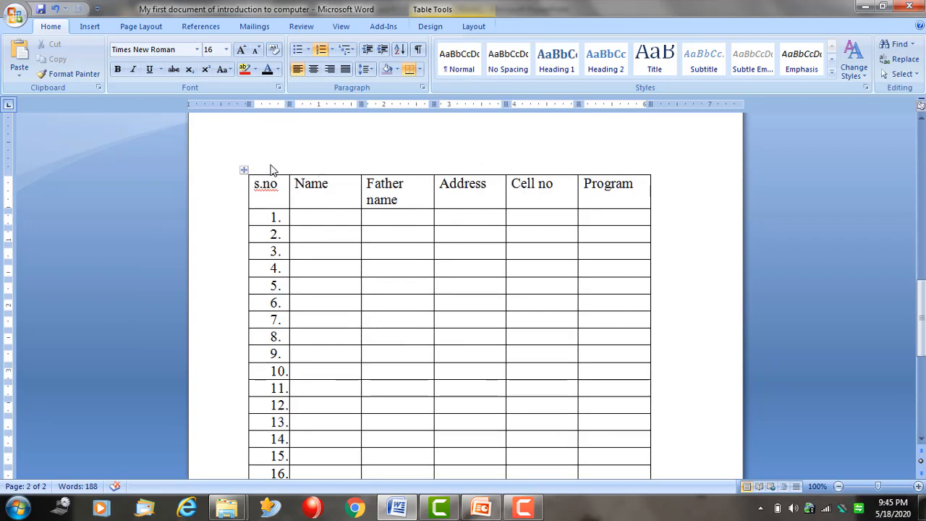
{"action": "scroll", "coordinate": [289, 209], "scroll_direction": "up", "scroll_amount": 3}
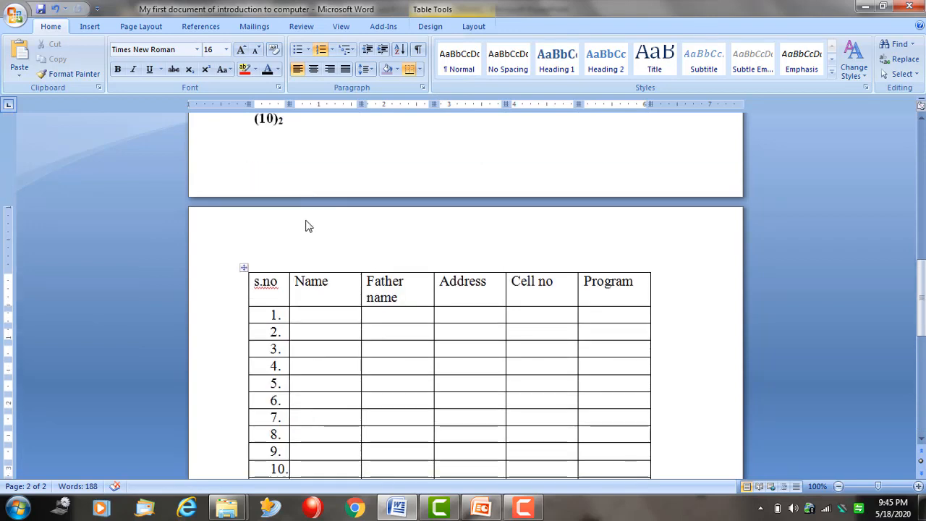
{"action": "scroll", "coordinate": [289, 225], "scroll_direction": "down", "scroll_amount": 4}
{"action": "scroll", "coordinate": [286, 189], "scroll_direction": "down", "scroll_amount": 1}
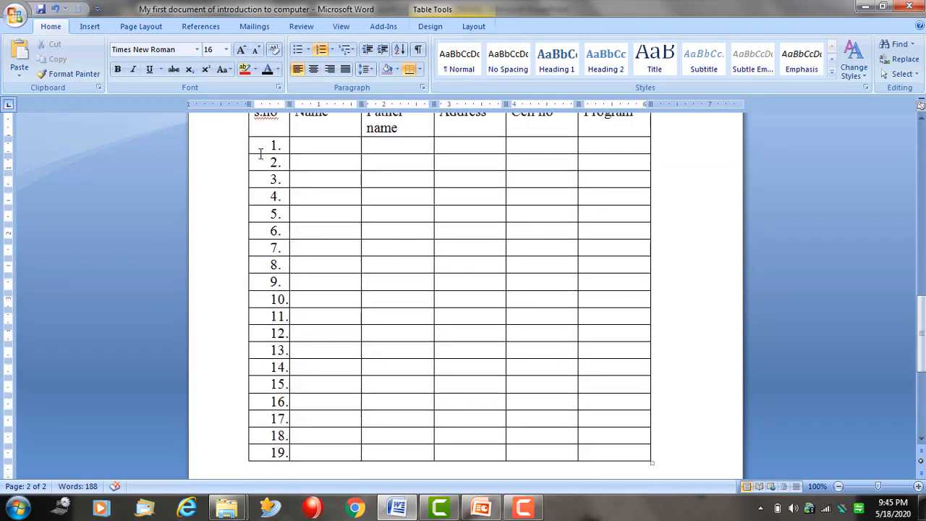
{"action": "scroll", "coordinate": [340, 242], "scroll_direction": "up", "scroll_amount": 2}
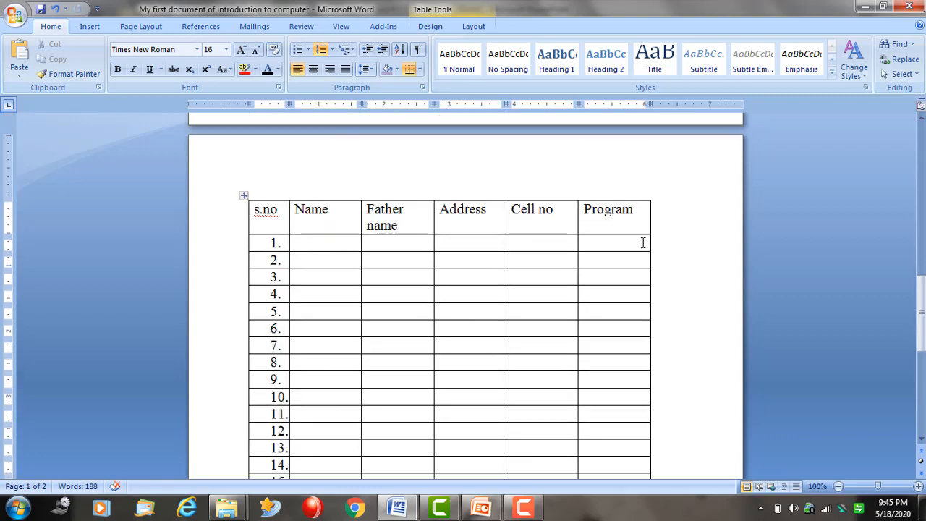
{"action": "left_click", "coordinate": [90, 26]}
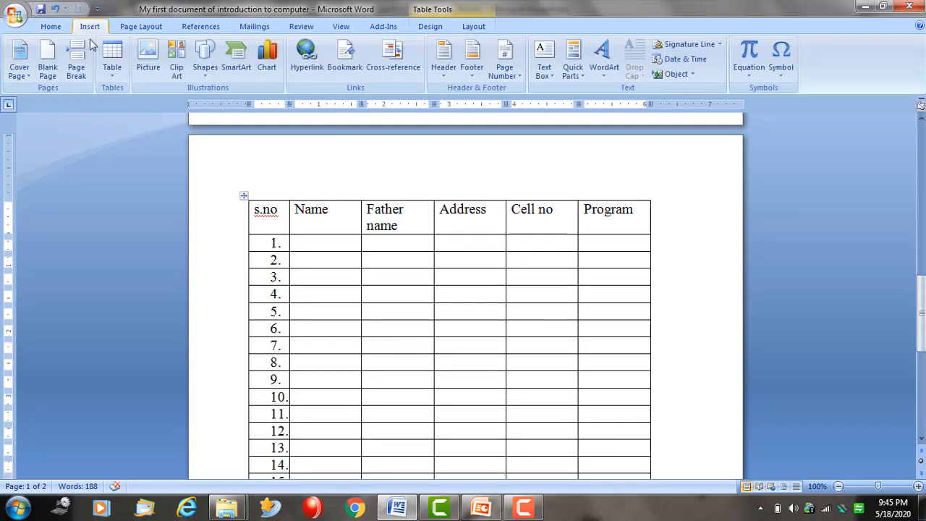
{"action": "scroll", "coordinate": [221, 141], "scroll_direction": "down", "scroll_amount": 6}
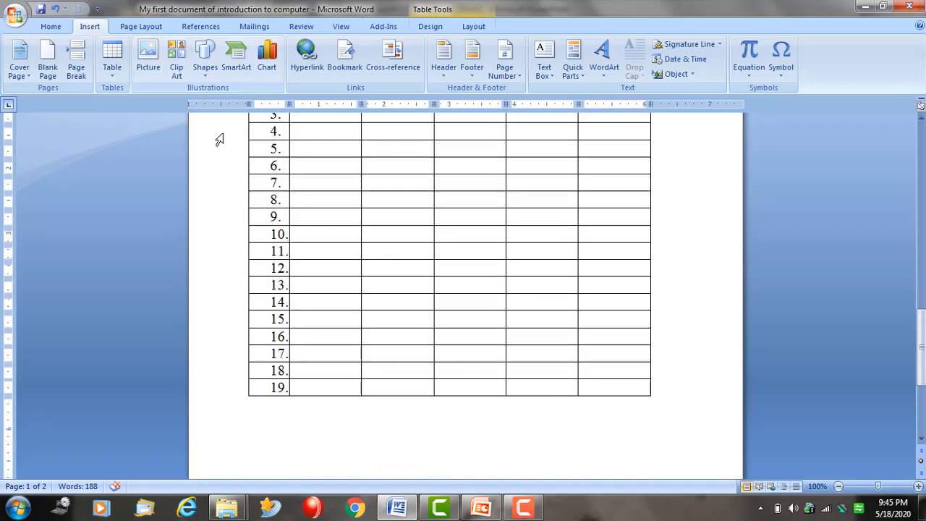
{"action": "left_click_drag", "start_coordinate": [566, 290], "coordinate": [606, 287]}
{"action": "left_click", "coordinate": [289, 204]}
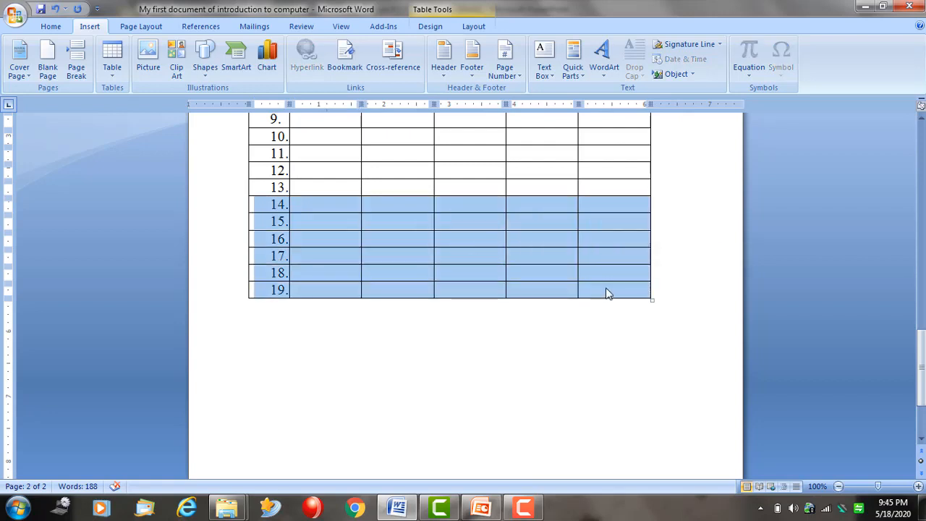
{"action": "right_click", "coordinate": [606, 289]}
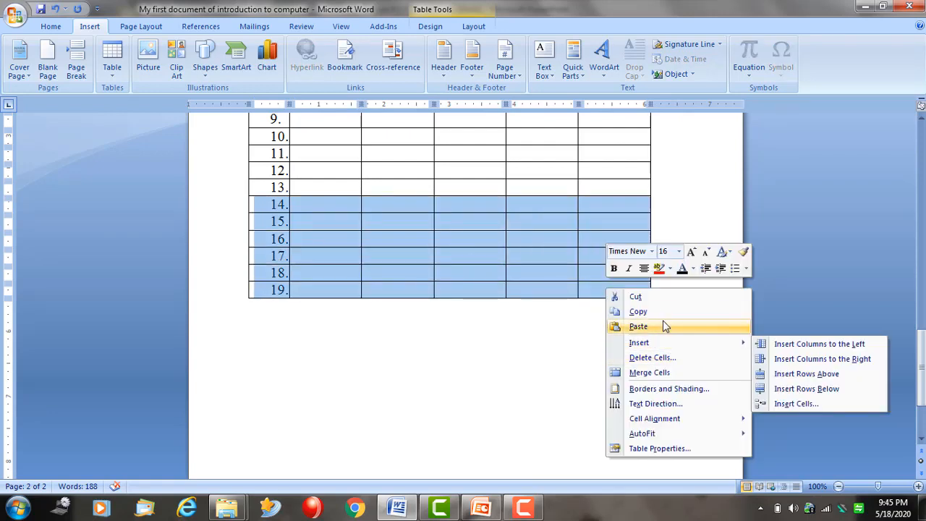
{"action": "left_click", "coordinate": [664, 358]}
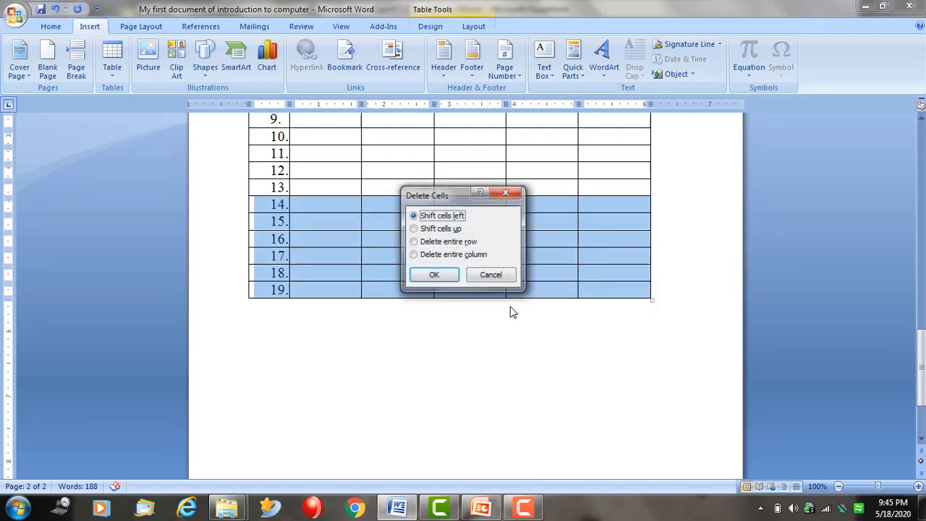
{"action": "left_click", "coordinate": [458, 243]}
{"action": "left_click", "coordinate": [442, 275]}
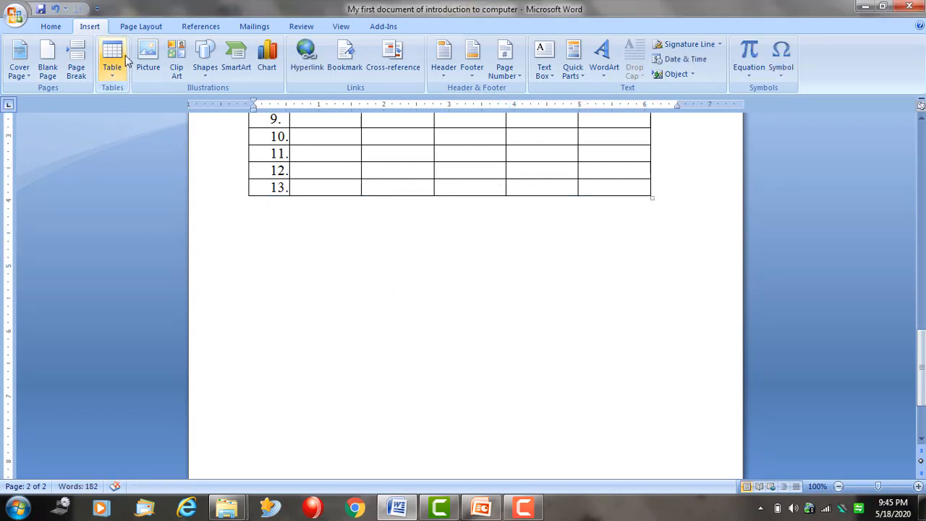
Insert the Penguins picture from the Sample Pictures folder below the table
{"action": "left_click", "coordinate": [149, 56]}
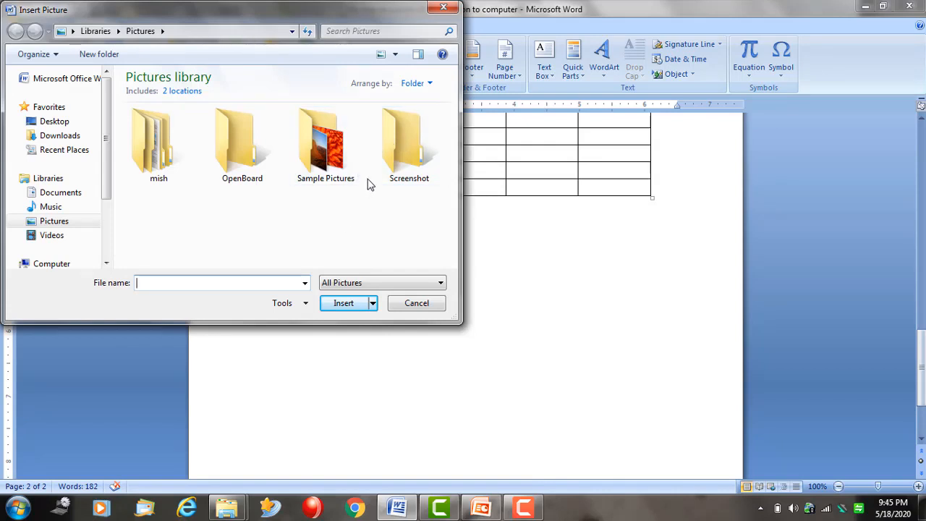
{"action": "double_click", "coordinate": [325, 144]}
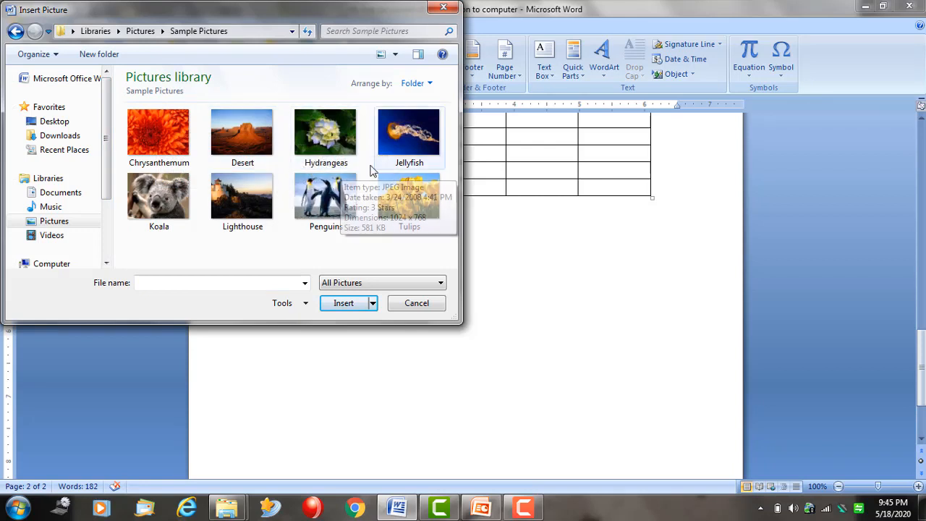
{"action": "left_click", "coordinate": [330, 191]}
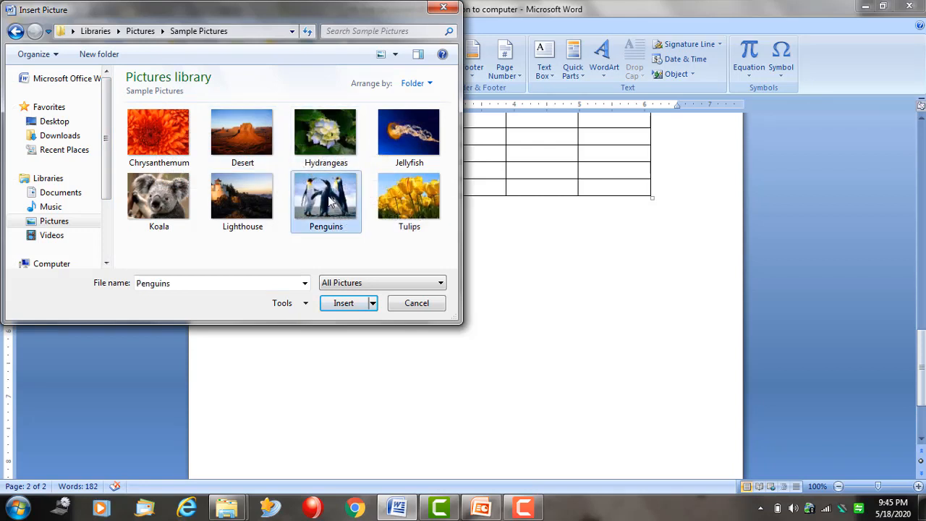
{"action": "left_click", "coordinate": [346, 304]}
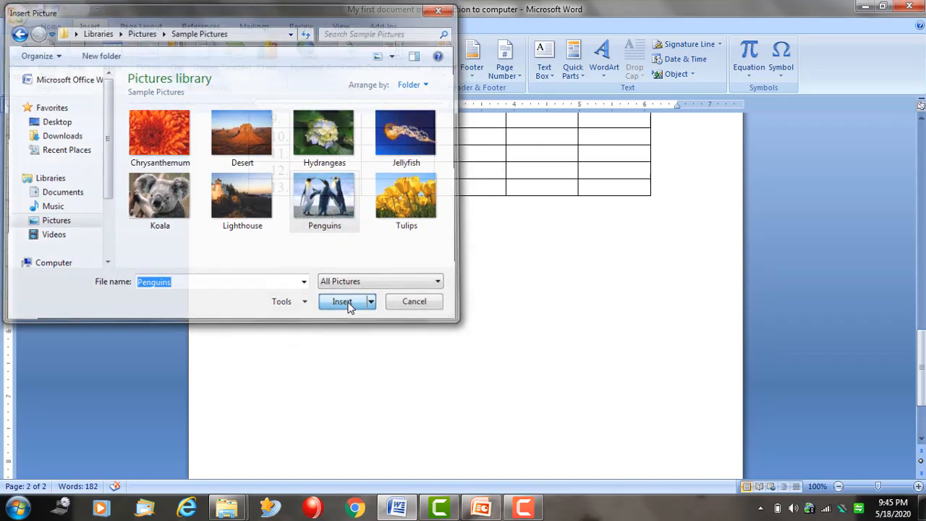
Shrink the penguins picture proportionally to about 4.25 inches wide and 3.19 inches high, and deselect it
{"action": "scroll", "coordinate": [649, 230], "scroll_direction": "down", "scroll_amount": 3}
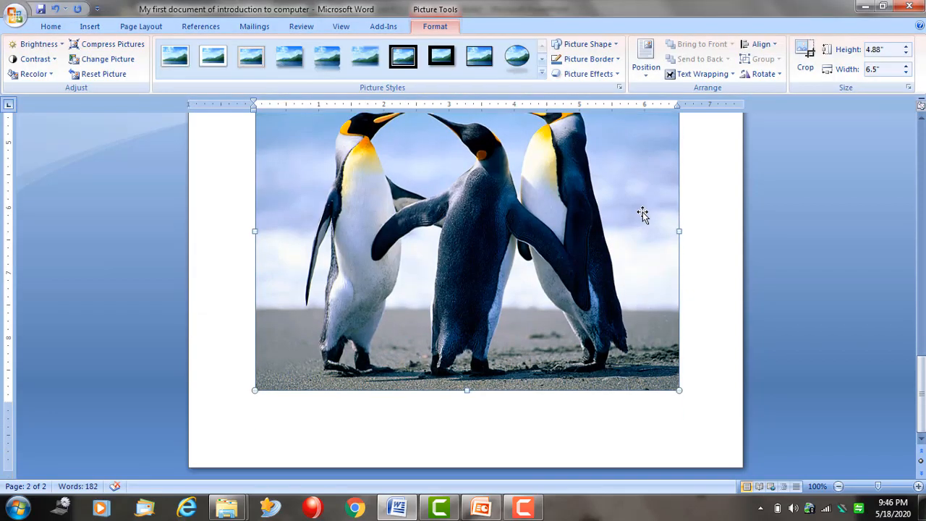
{"action": "scroll", "coordinate": [626, 221], "scroll_direction": "up", "scroll_amount": 2}
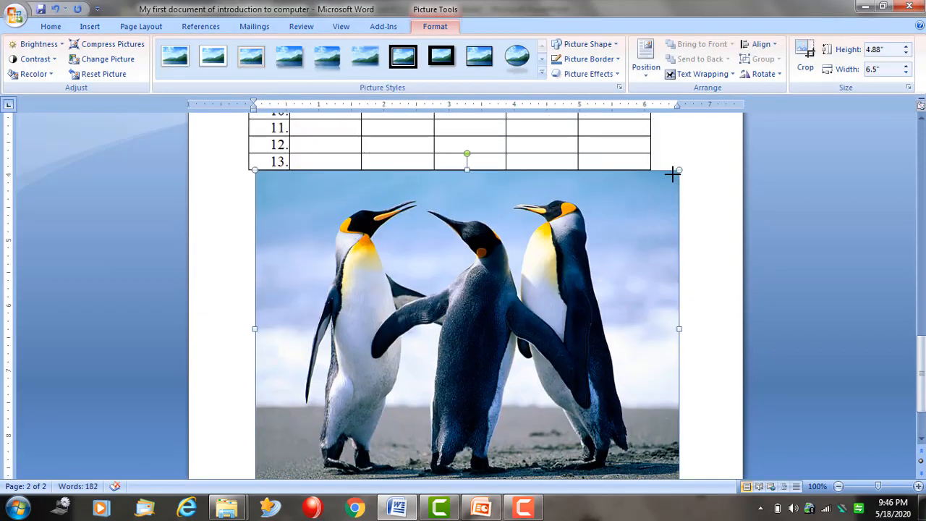
{"action": "left_click_drag", "start_coordinate": [672, 174], "coordinate": [512, 282]}
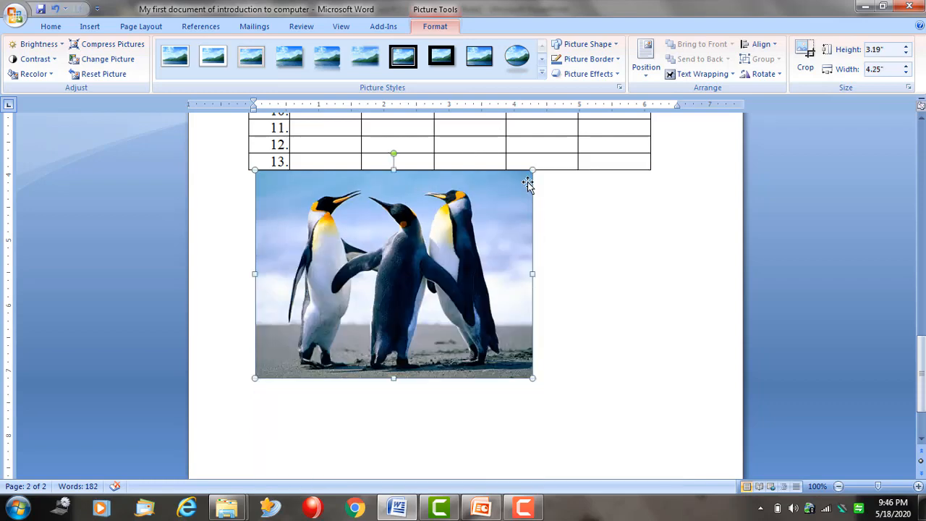
{"action": "left_click", "coordinate": [670, 163]}
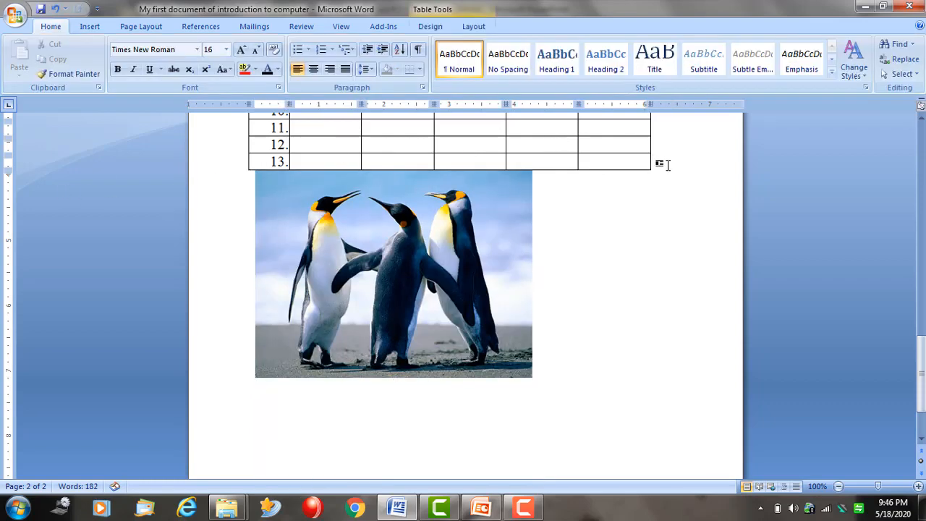
{"action": "left_click", "coordinate": [87, 28]}
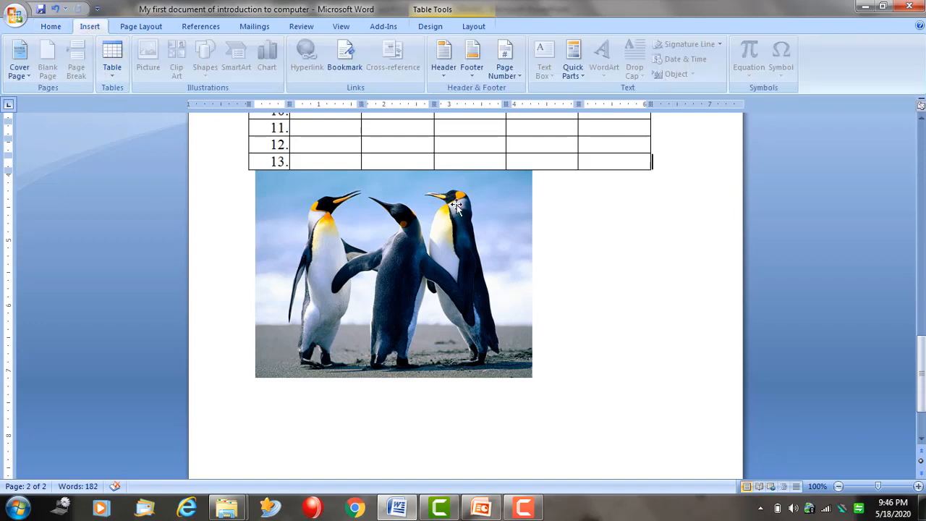
Try to move the penguins picture freely to a lower spot on the page
{"action": "left_click", "coordinate": [654, 191]}
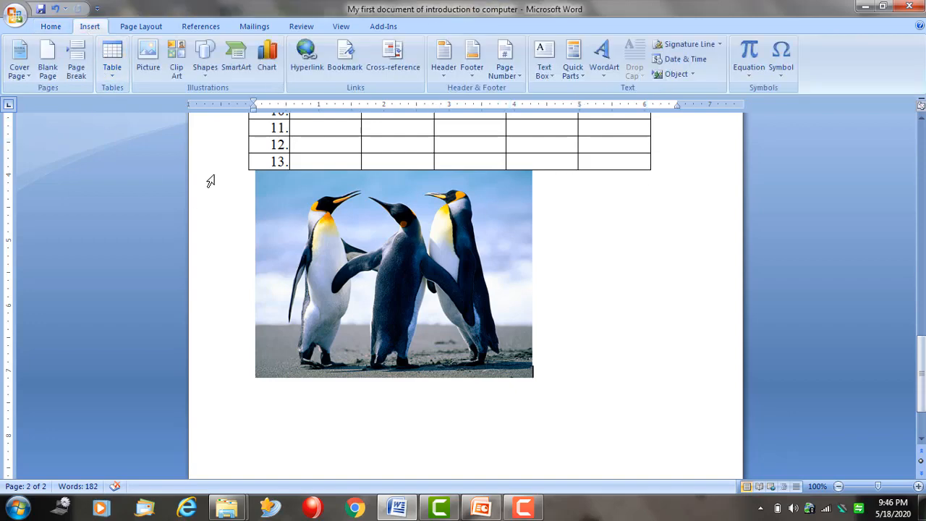
{"action": "left_click", "coordinate": [255, 181]}
{"action": "left_click_drag", "start_coordinate": [309, 195], "coordinate": [339, 277]}
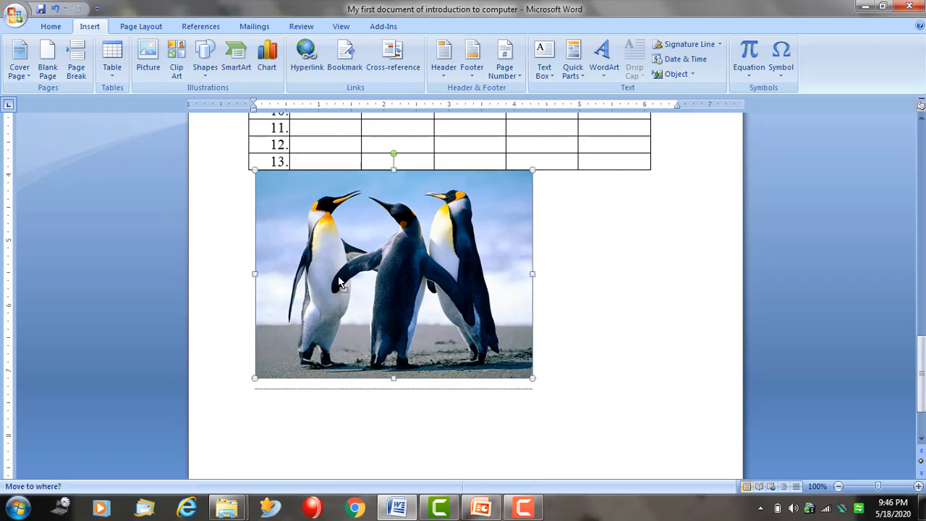
{"action": "left_click_drag", "start_coordinate": [359, 330], "coordinate": [498, 398]}
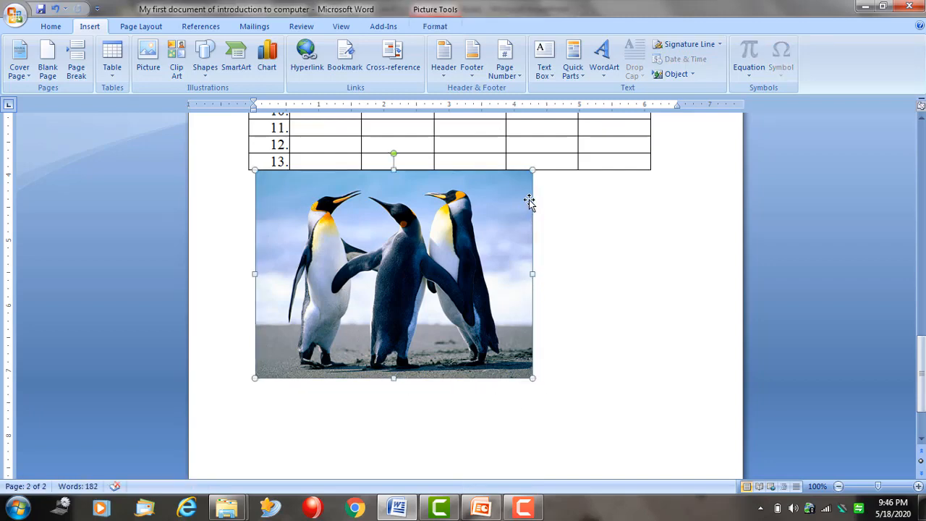
Shrink the penguins picture proportionally to about 2.9 inches wide and rotate it about 36 degrees counterclockwise
{"action": "left_click_drag", "start_coordinate": [532, 203], "coordinate": [361, 280]}
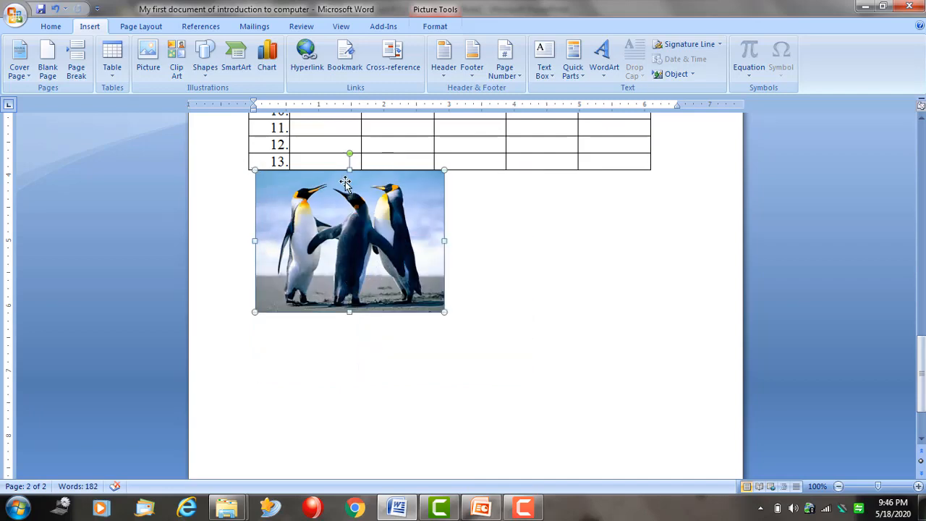
{"action": "key", "text": "Right"}
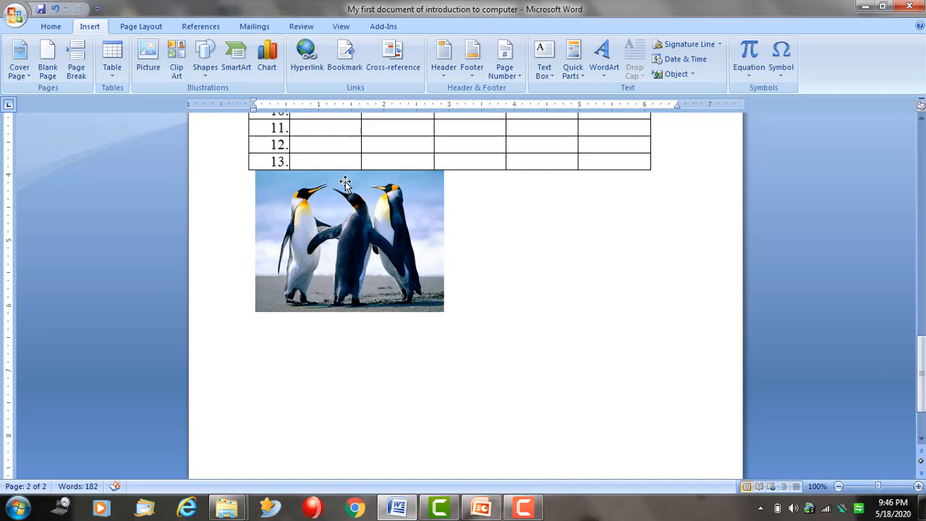
{"action": "left_click", "coordinate": [346, 182]}
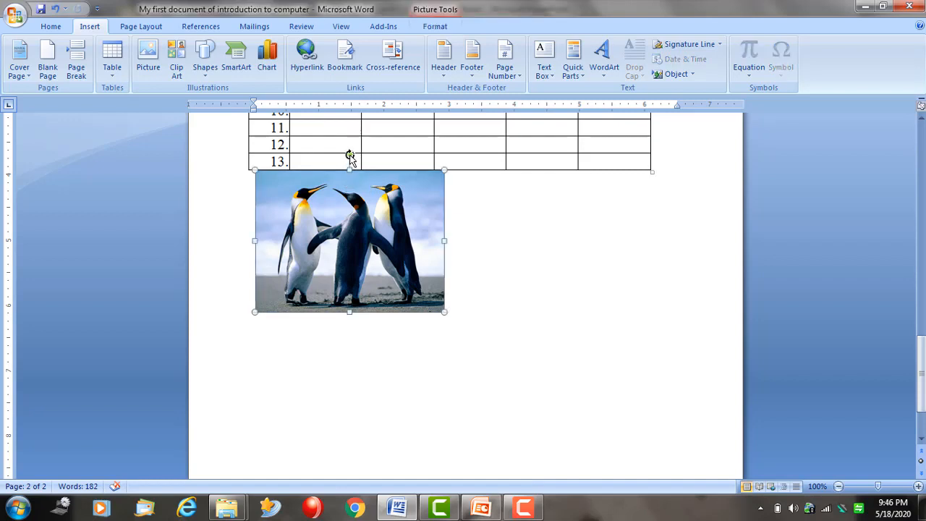
{"action": "left_click_drag", "start_coordinate": [350, 156], "coordinate": [271, 313]}
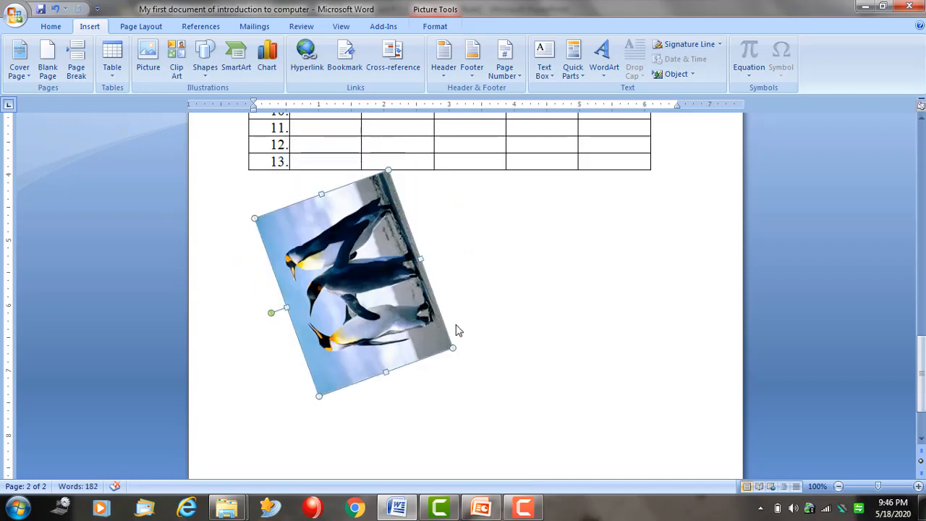
{"action": "left_click", "coordinate": [546, 316]}
{"action": "left_click", "coordinate": [369, 289]}
{"action": "left_click_drag", "start_coordinate": [270, 312], "coordinate": [323, 220]}
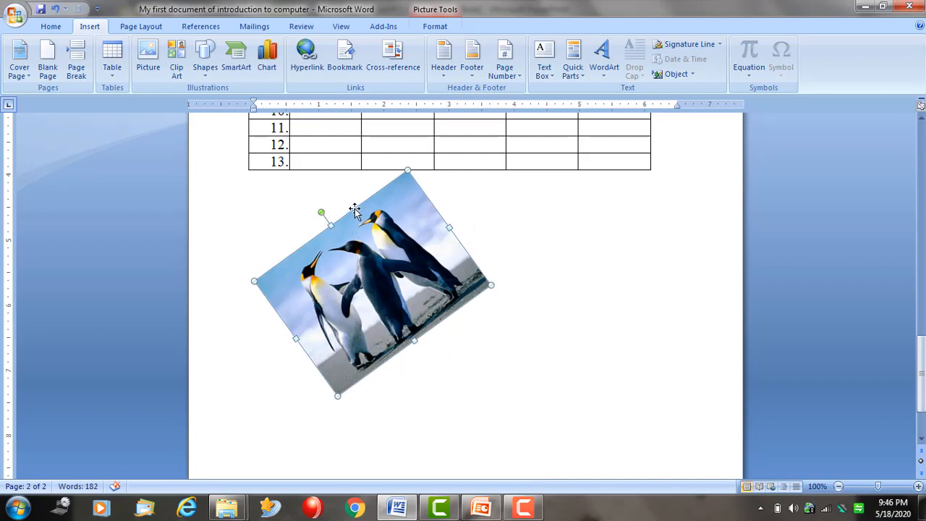
Search clip art for "education" without including online content, and insert the teacher with the green chalkboard beside the penguins picture
{"action": "left_click", "coordinate": [176, 72]}
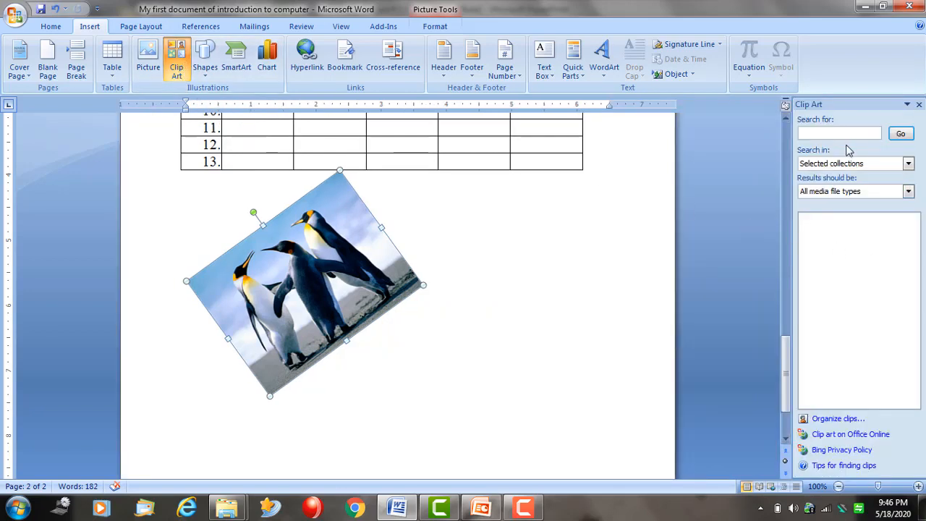
{"action": "left_click", "coordinate": [846, 132]}
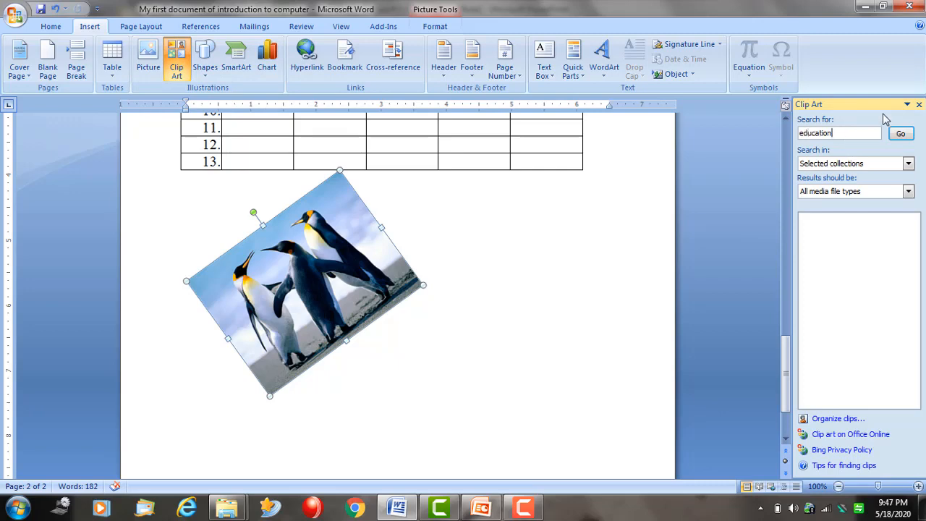
{"action": "left_click", "coordinate": [900, 133]}
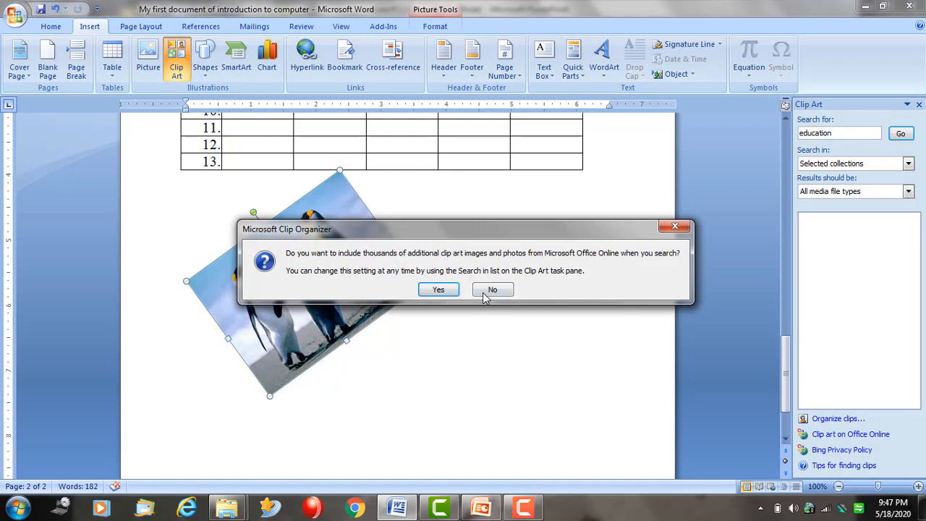
{"action": "left_click", "coordinate": [486, 292]}
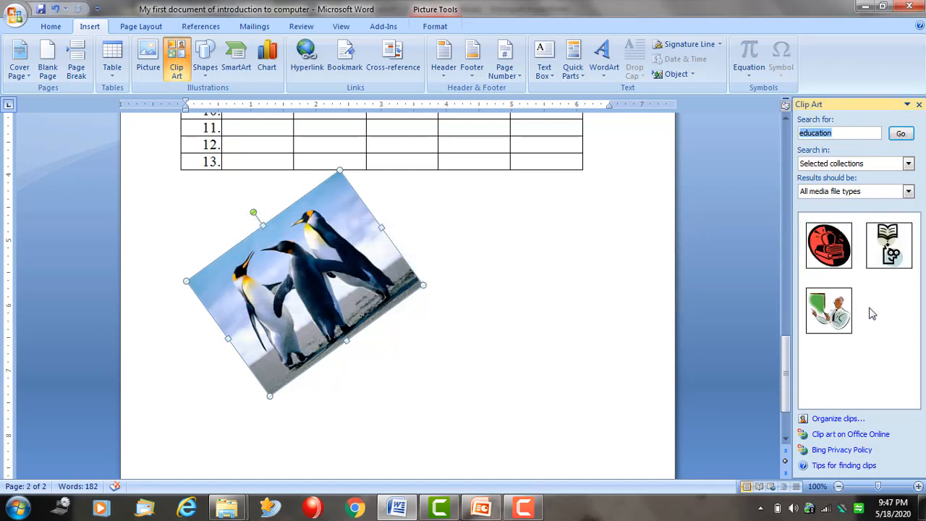
{"action": "left_click", "coordinate": [839, 314]}
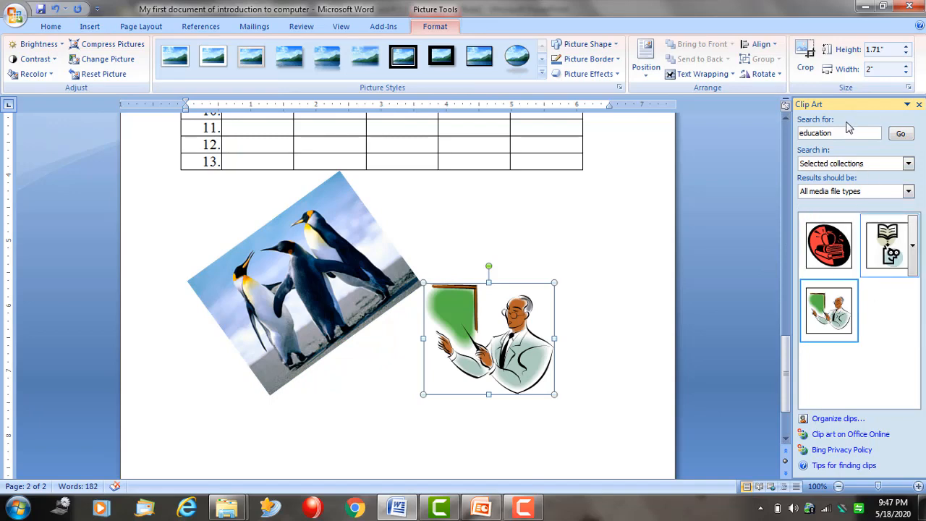
Search clip art for "computer", insert the clip of a computer on a blue background, and deselect it
{"action": "type", "text": "c"}
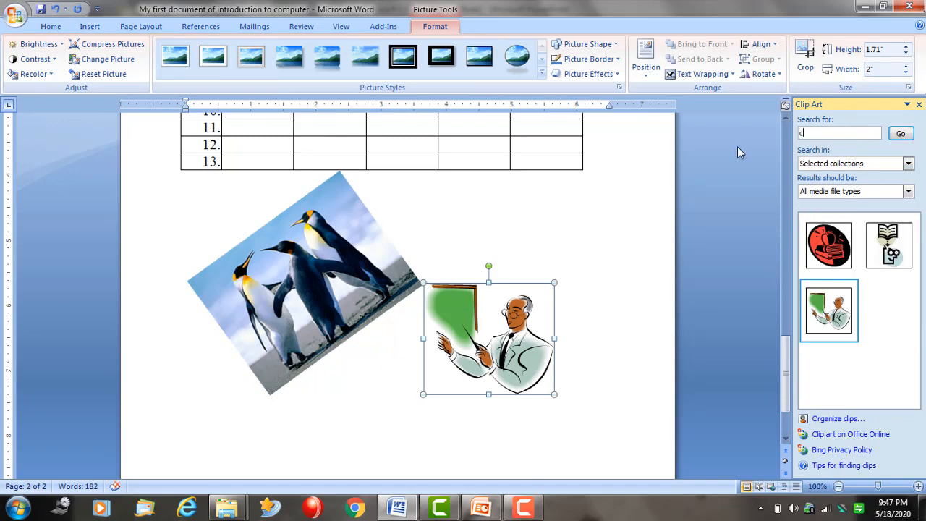
{"action": "type", "text": "omputer"}
{"action": "key", "text": "Return"}
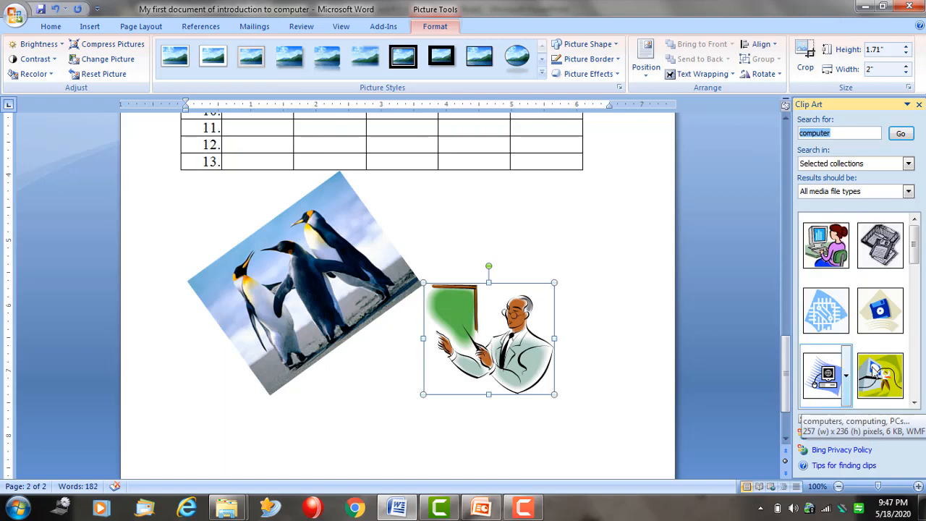
{"action": "left_click", "coordinate": [827, 372]}
{"action": "left_click", "coordinate": [390, 377]}
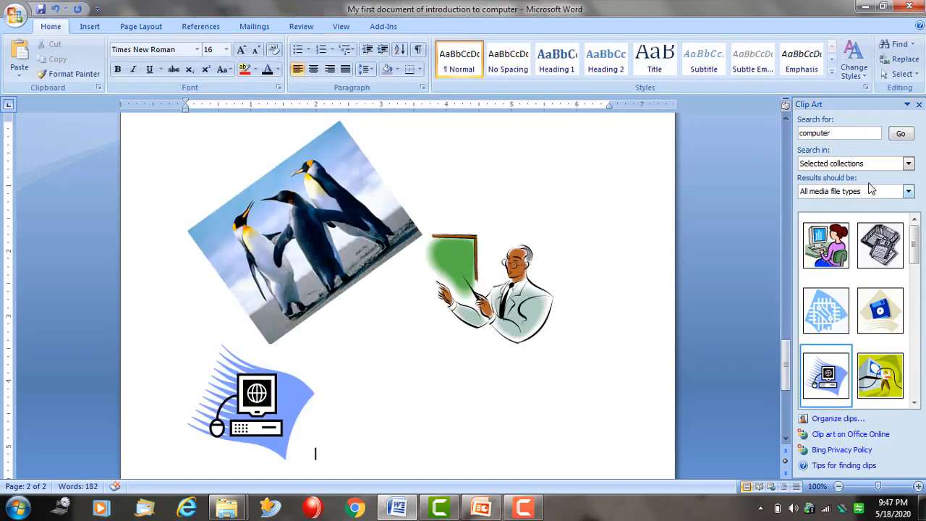
Search the selected clip art collections for "input" and return to the document
{"action": "left_click_drag", "start_coordinate": [834, 131], "coordinate": [672, 143]}
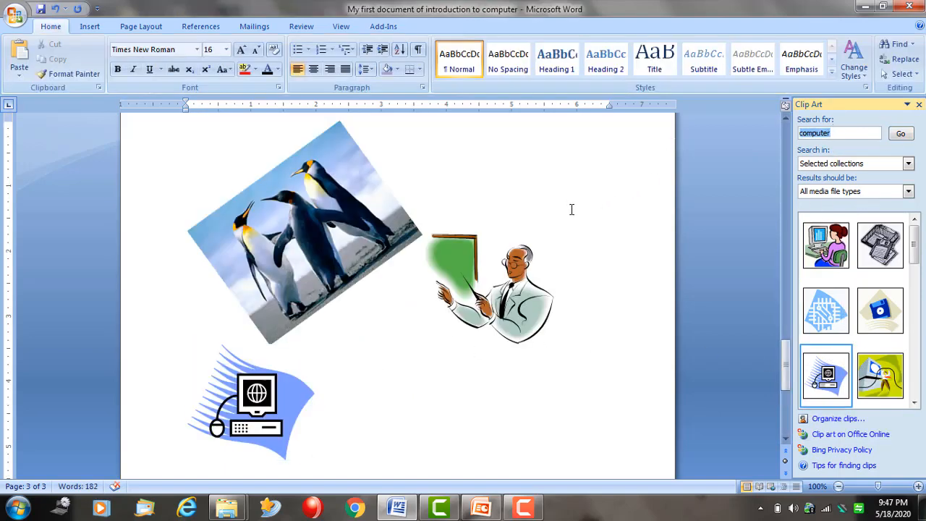
{"action": "type", "text": "input"}
{"action": "key", "text": "Return"}
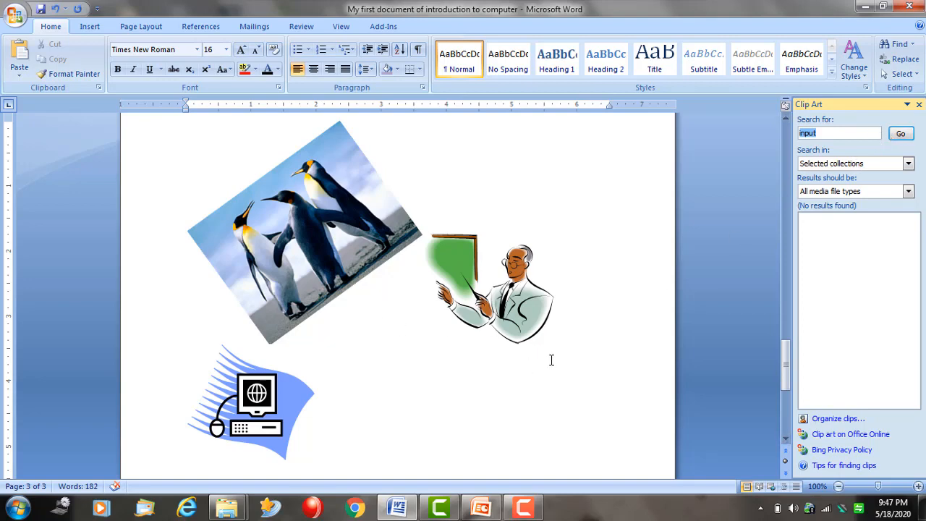
{"action": "left_click", "coordinate": [418, 319]}
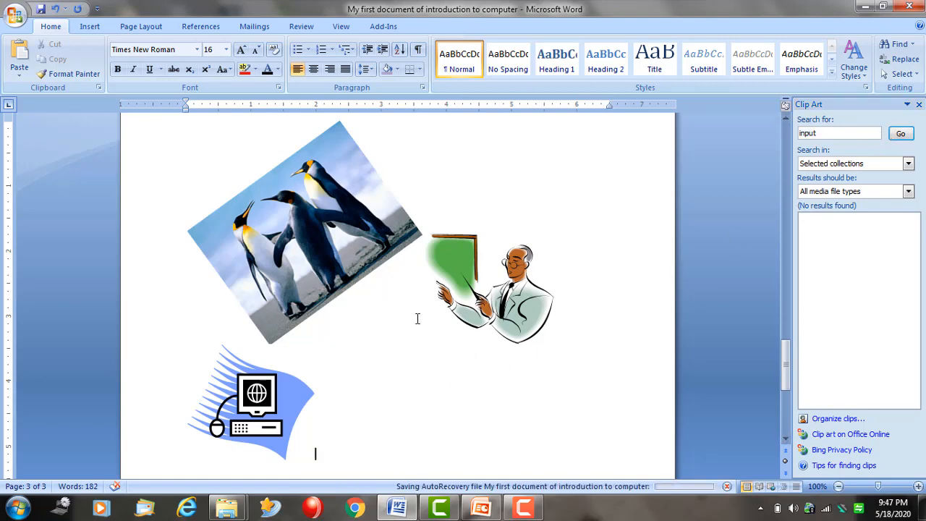
Examine the available shape categories, from lines and basic shapes to callouts and banners, without choosing one
{"action": "scroll", "coordinate": [401, 316], "scroll_direction": "up", "scroll_amount": 4}
{"action": "scroll", "coordinate": [432, 333], "scroll_direction": "down", "scroll_amount": 5}
{"action": "scroll", "coordinate": [424, 320], "scroll_direction": "down", "scroll_amount": 4}
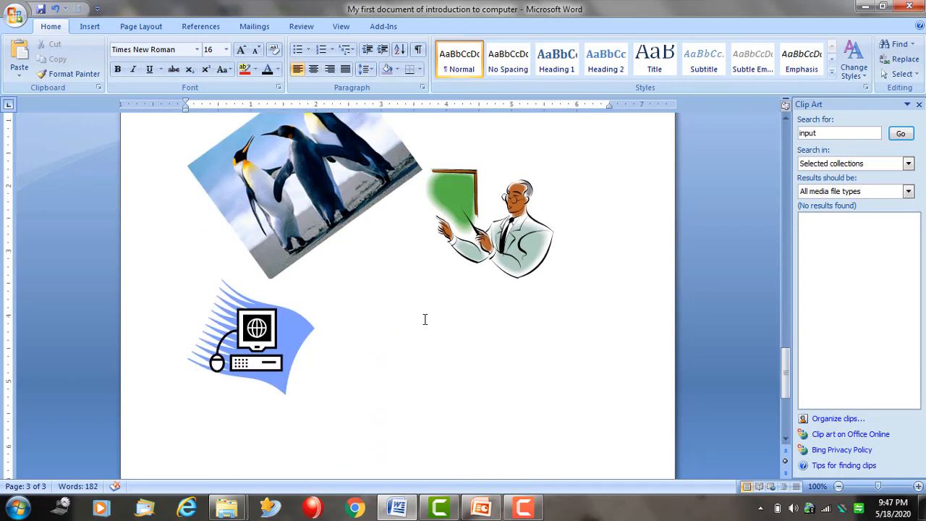
{"action": "scroll", "coordinate": [409, 303], "scroll_direction": "up", "scroll_amount": 8}
{"action": "scroll", "coordinate": [388, 276], "scroll_direction": "up", "scroll_amount": 2}
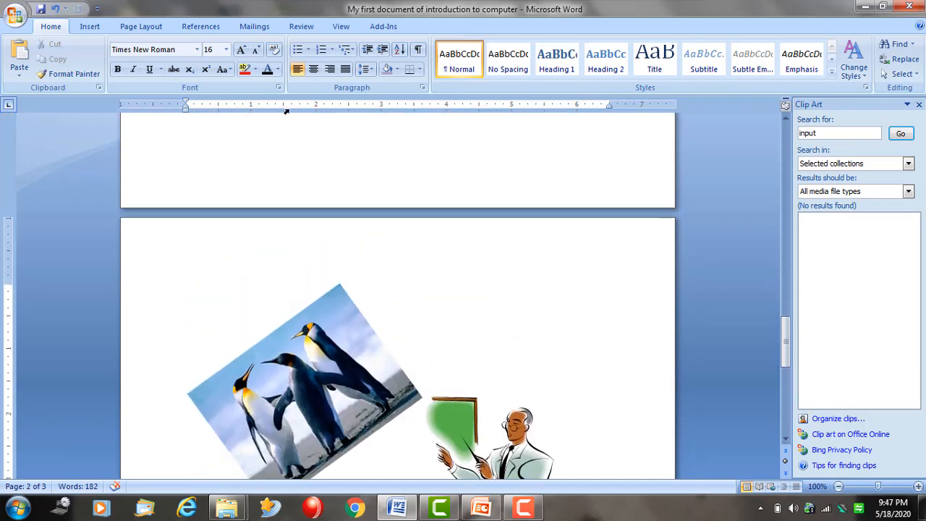
{"action": "left_click", "coordinate": [89, 29]}
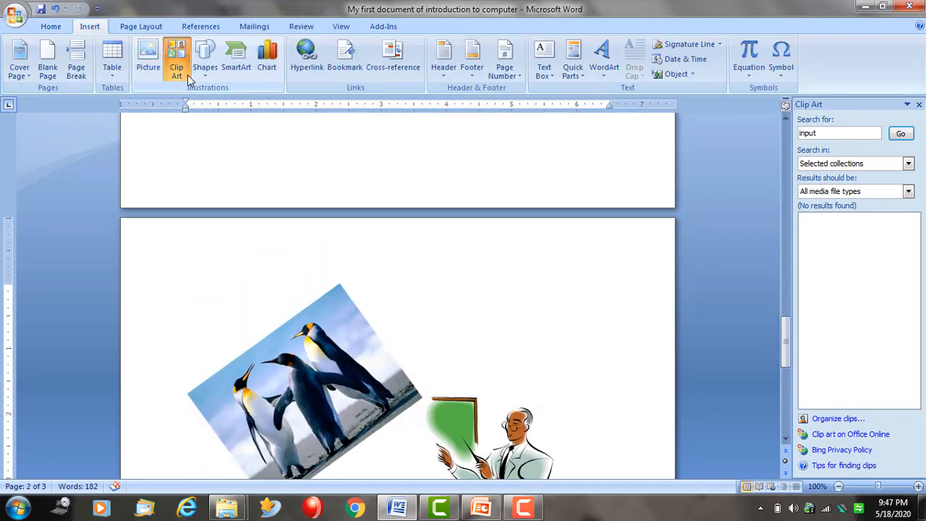
{"action": "left_click", "coordinate": [201, 66]}
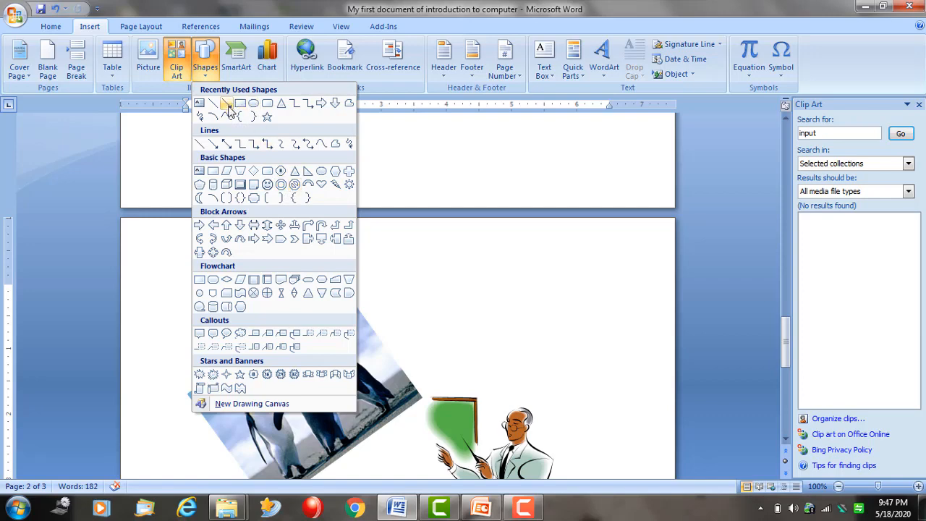
{"action": "left_click", "coordinate": [520, 289]}
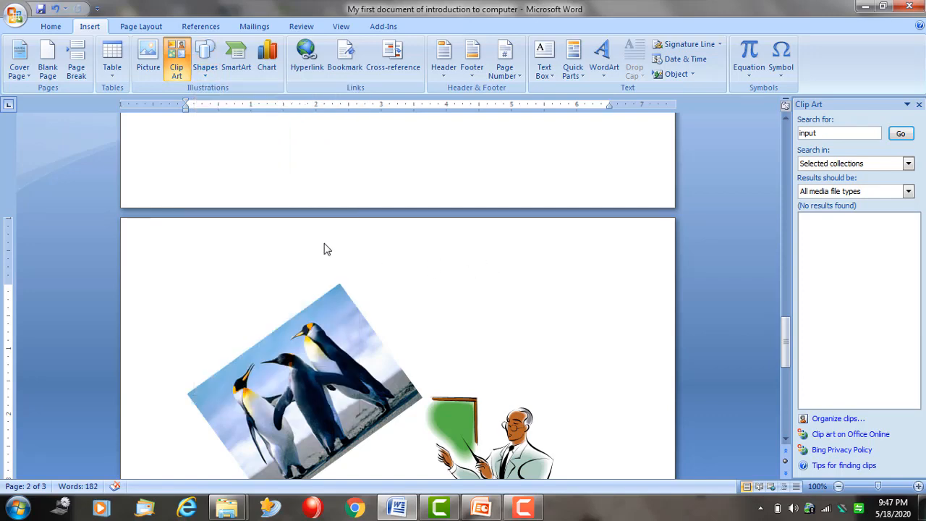
Draw a nearly horizontal arrow about 1.55 inches wide and 0.14 inches high below the computer clip art
{"action": "scroll", "coordinate": [409, 366], "scroll_direction": "down", "scroll_amount": 8}
{"action": "scroll", "coordinate": [407, 362], "scroll_direction": "down", "scroll_amount": 3}
{"action": "scroll", "coordinate": [350, 313], "scroll_direction": "up", "scroll_amount": 5}
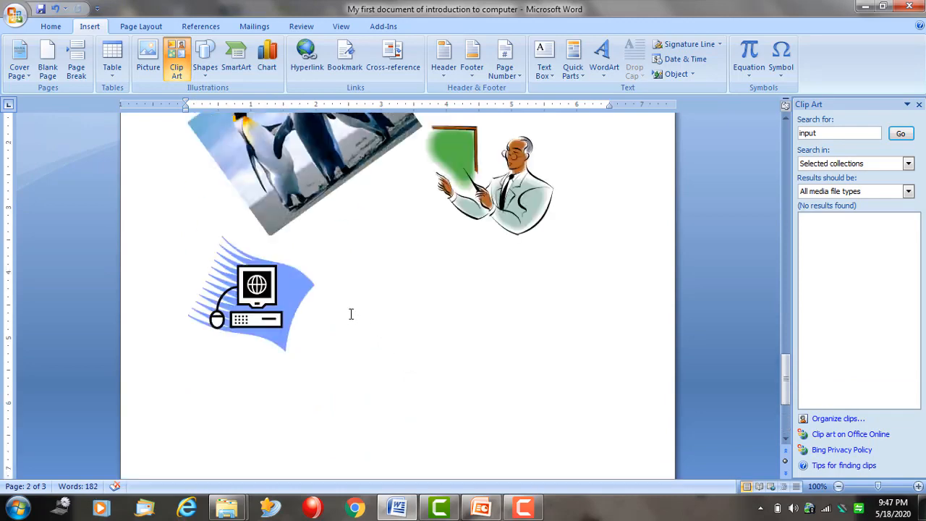
{"action": "scroll", "coordinate": [388, 306], "scroll_direction": "up", "scroll_amount": 3}
{"action": "scroll", "coordinate": [389, 308], "scroll_direction": "down", "scroll_amount": 4}
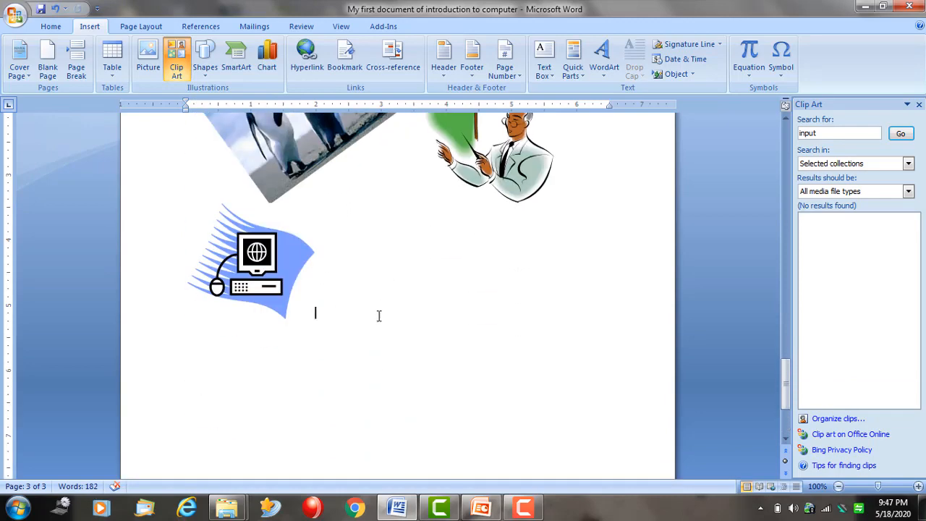
{"action": "left_click", "coordinate": [204, 58]}
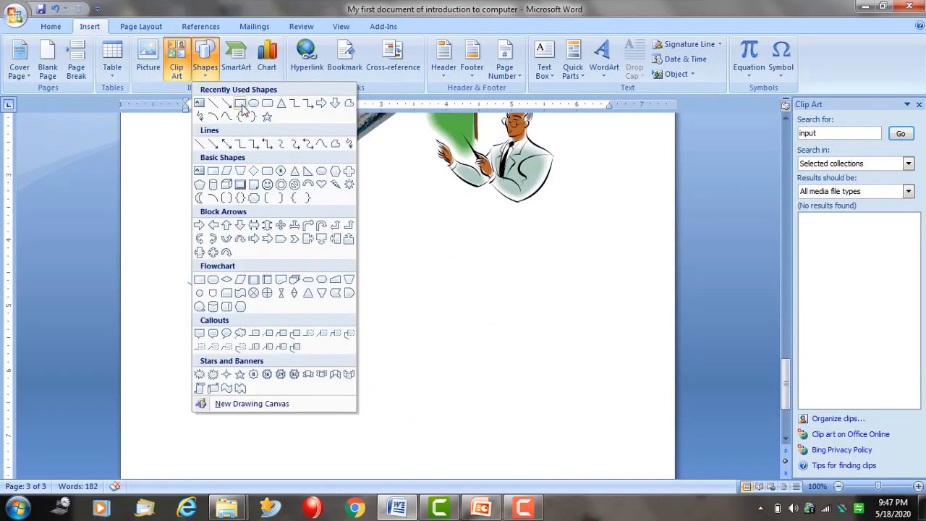
{"action": "left_click", "coordinate": [224, 106]}
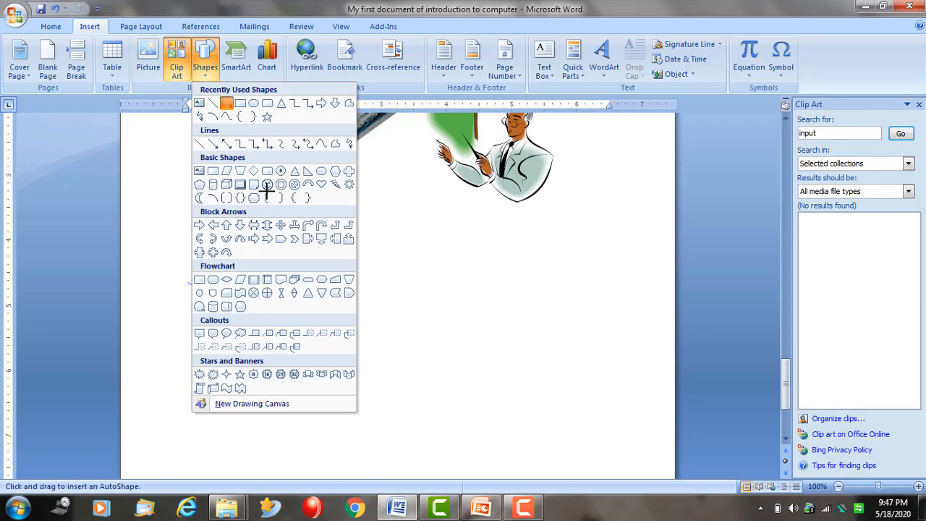
{"action": "left_click_drag", "start_coordinate": [235, 352], "coordinate": [334, 360]}
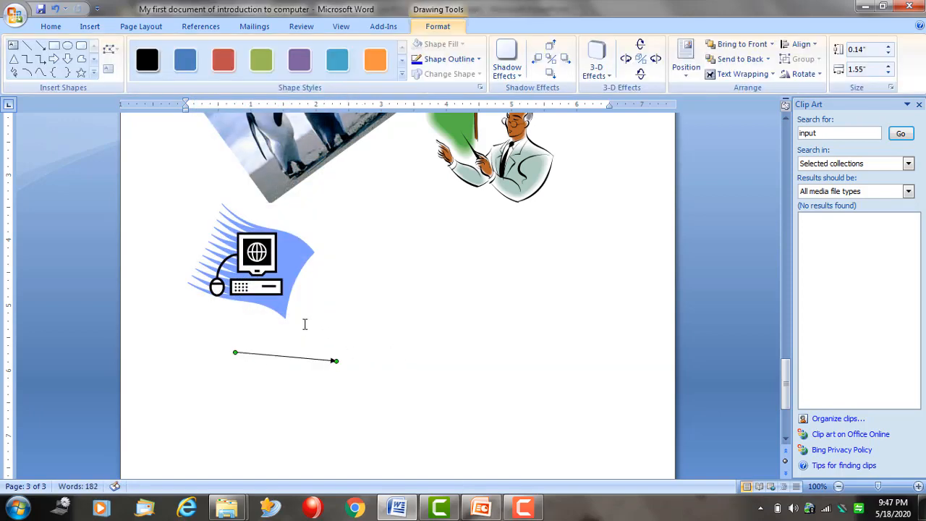
Draw a sloping line about 2.04 inches wide and 0.42 inches high below the arrow, apply the blue shape style, and deselect it
{"action": "left_click", "coordinate": [90, 27]}
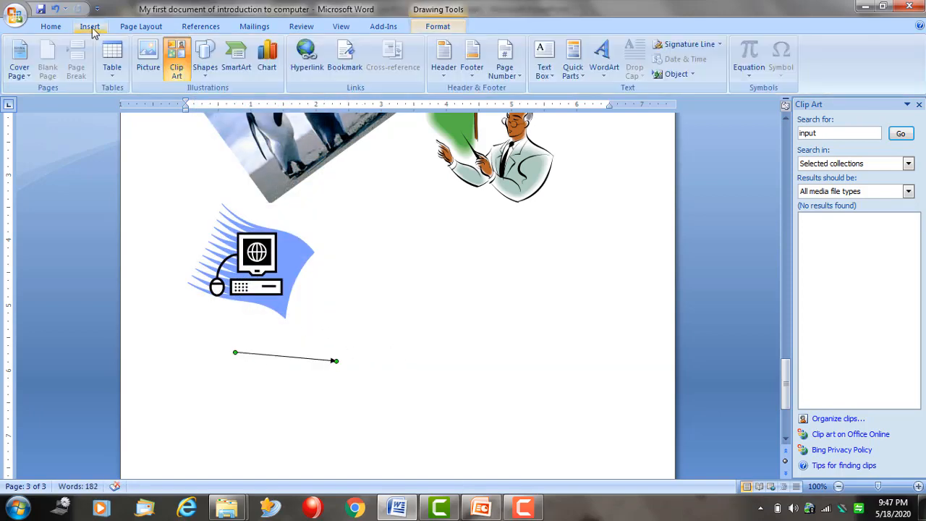
{"action": "left_click", "coordinate": [197, 63]}
{"action": "left_click", "coordinate": [213, 105]}
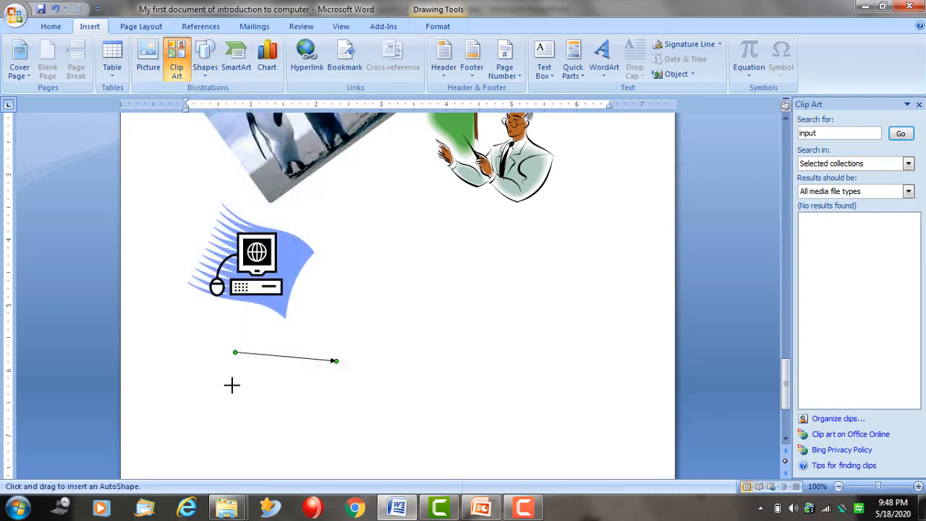
{"action": "left_click_drag", "start_coordinate": [235, 387], "coordinate": [368, 412]}
{"action": "left_click", "coordinate": [189, 62]}
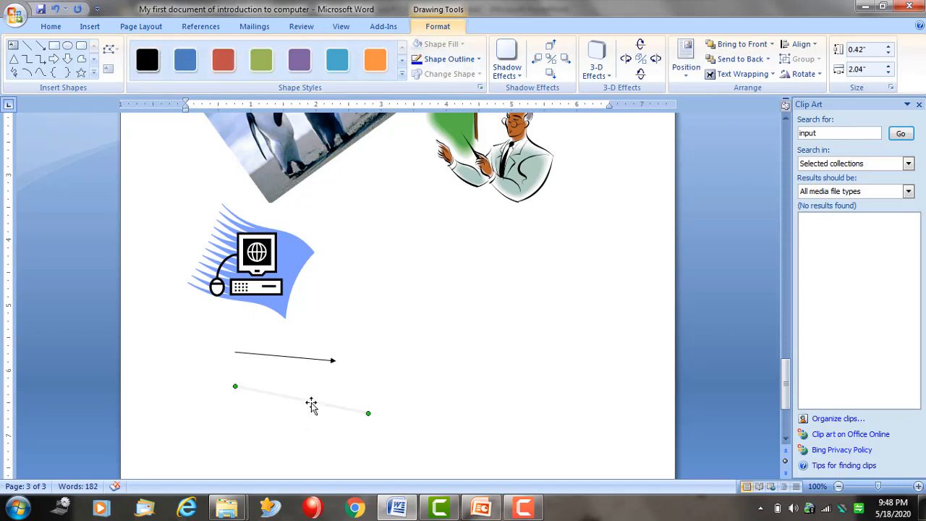
{"action": "left_click", "coordinate": [456, 438]}
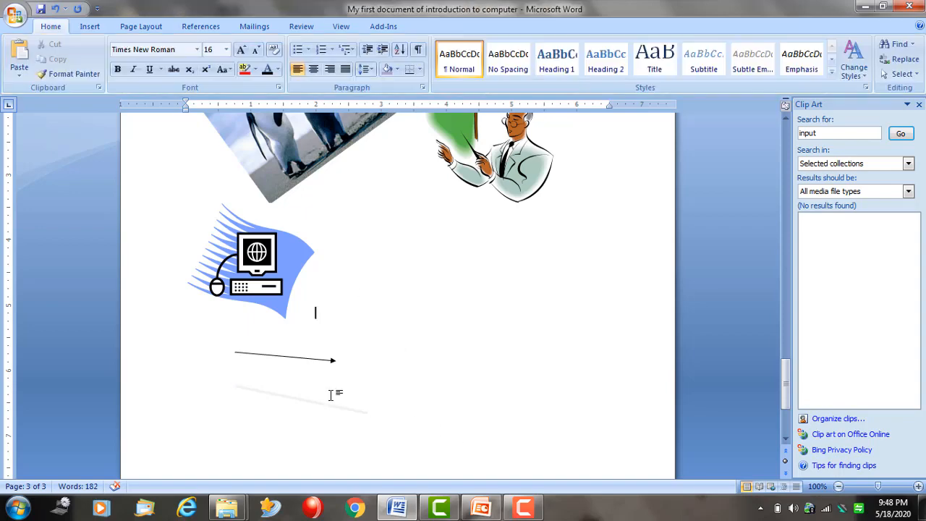
Draw a slightly rising straight line below the arrow, crossing the start of the faint sloping line
{"action": "left_click", "coordinate": [345, 410]}
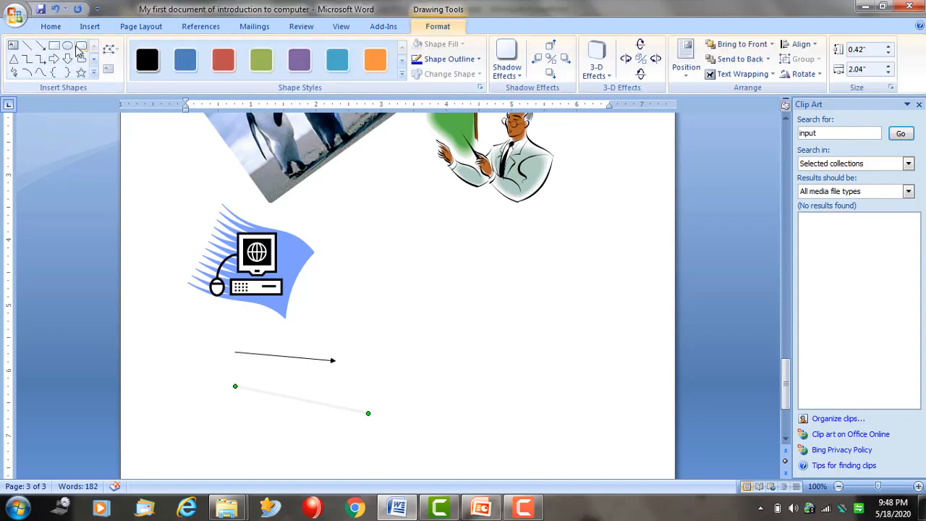
{"action": "left_click", "coordinate": [27, 45]}
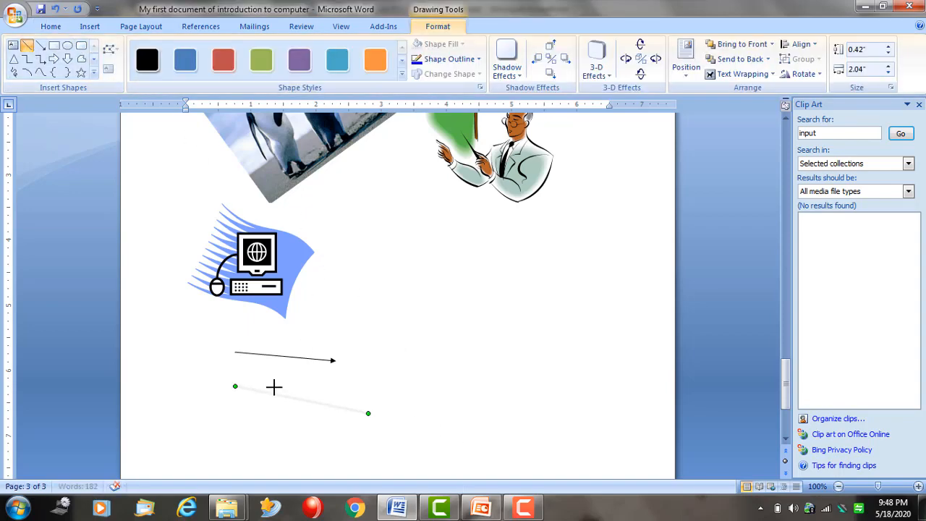
{"action": "left_click_drag", "start_coordinate": [259, 390], "coordinate": [416, 380]}
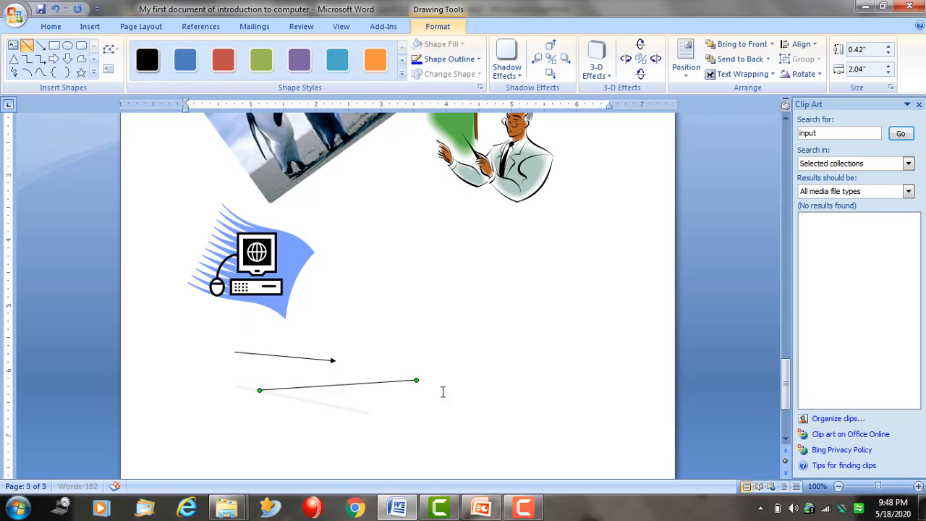
Draw a rectangle about 2.21 inches wide and 1.18 inches high beside the computer clip art and add the text "Hgdhefdshgfsdhfdhf" and "Dhfdhfsdh" inside
{"action": "left_click", "coordinate": [54, 45]}
{"action": "left_click_drag", "start_coordinate": [537, 312], "coordinate": [394, 236]}
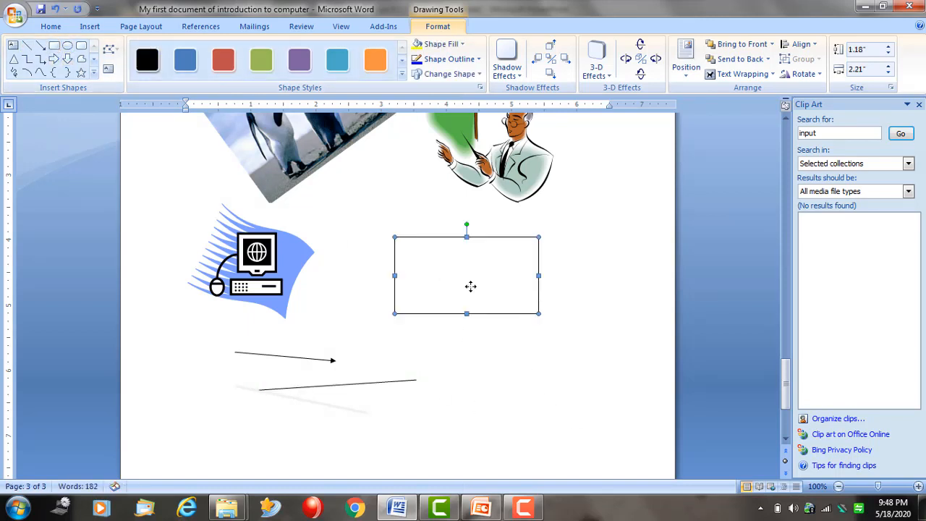
{"action": "right_click", "coordinate": [468, 281]}
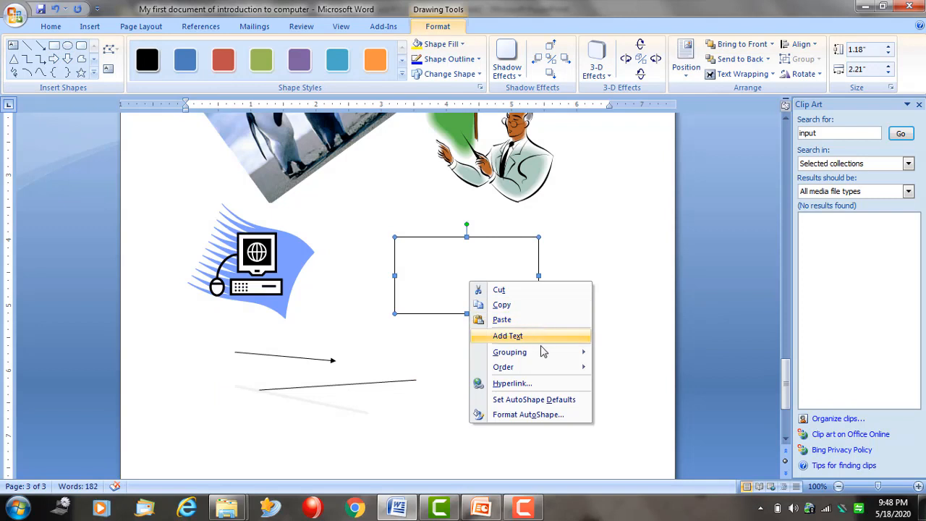
{"action": "left_click", "coordinate": [507, 335]}
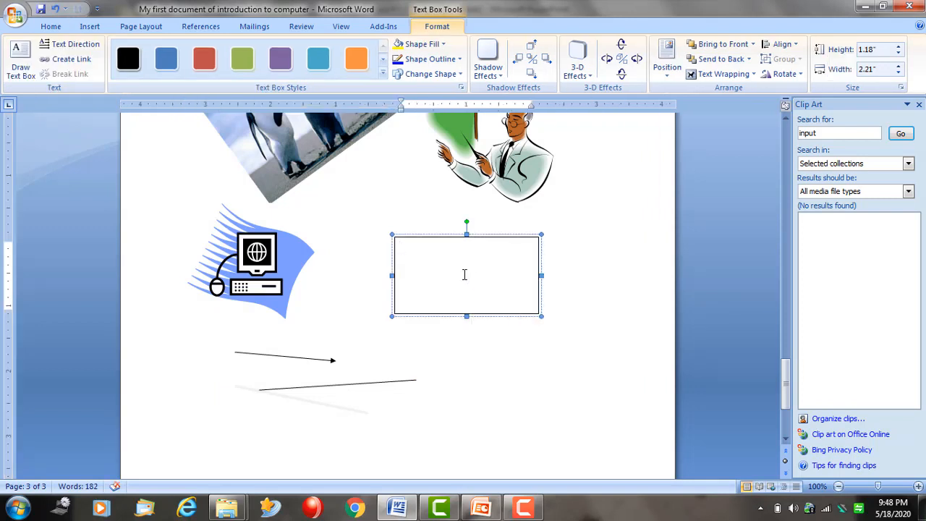
{"action": "type", "text": "hgdhefdshgfsdhfdhf "}
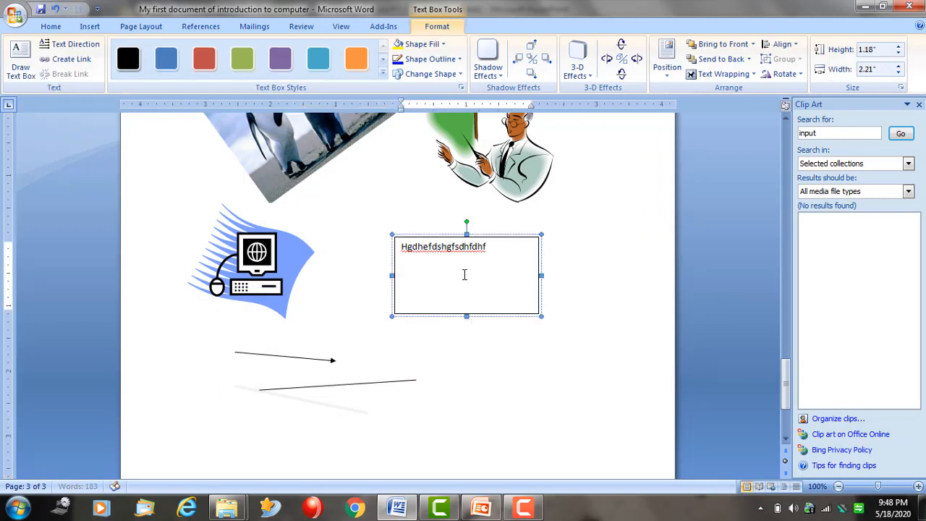
{"action": "type", "text": "dhfdhfsdh"}
{"action": "key", "text": "Return"}
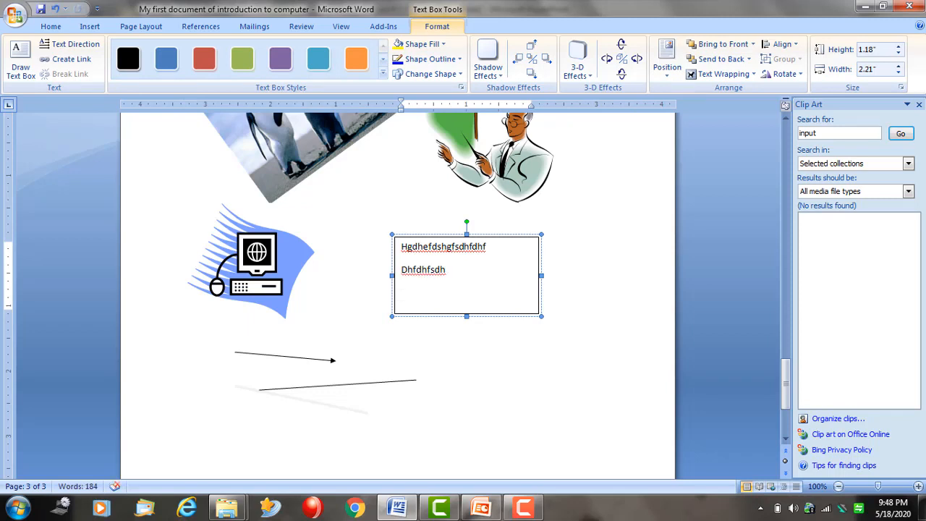
Move the text rectangle down beside the drawn lines and deselect it
{"action": "left_click", "coordinate": [481, 234]}
{"action": "left_click", "coordinate": [489, 236]}
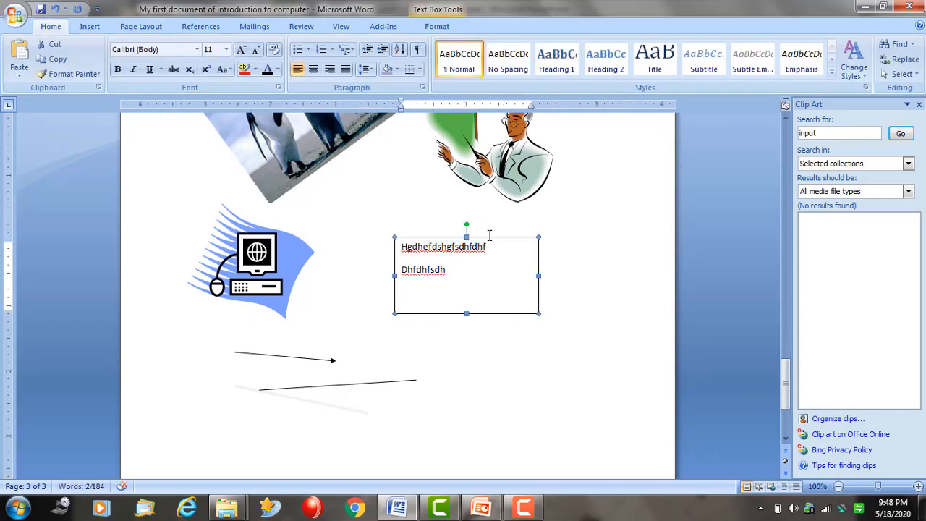
{"action": "left_click_drag", "start_coordinate": [544, 335], "coordinate": [624, 376]}
{"action": "left_click", "coordinate": [583, 333]}
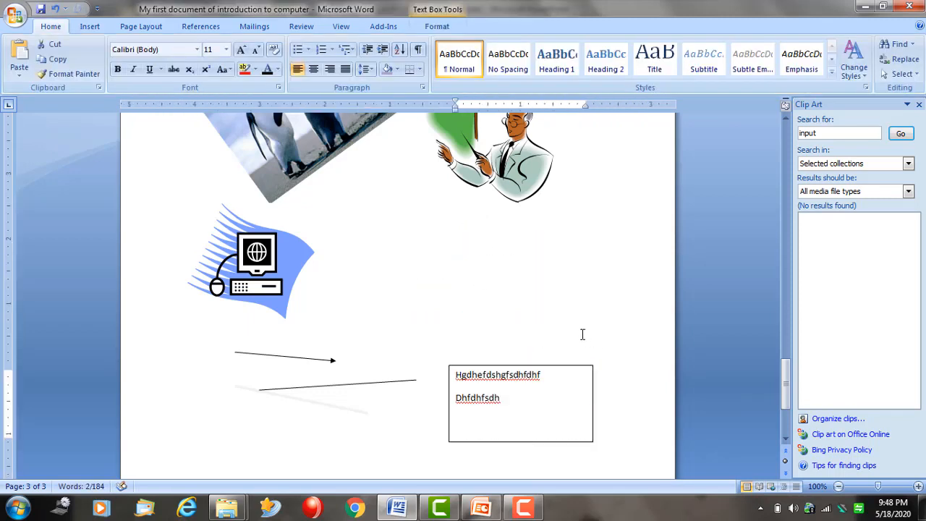
Open the gallery of shapes available for insertion
{"action": "left_click", "coordinate": [90, 28]}
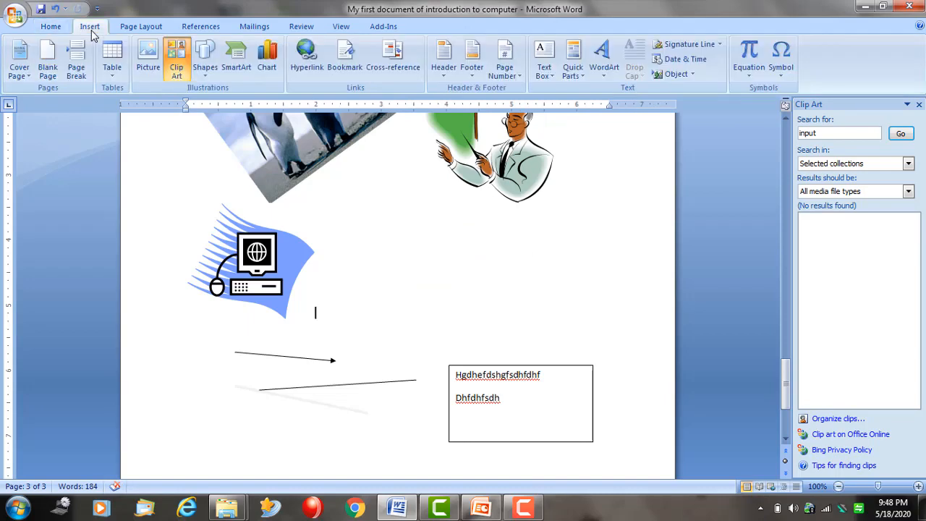
{"action": "left_click", "coordinate": [206, 67]}
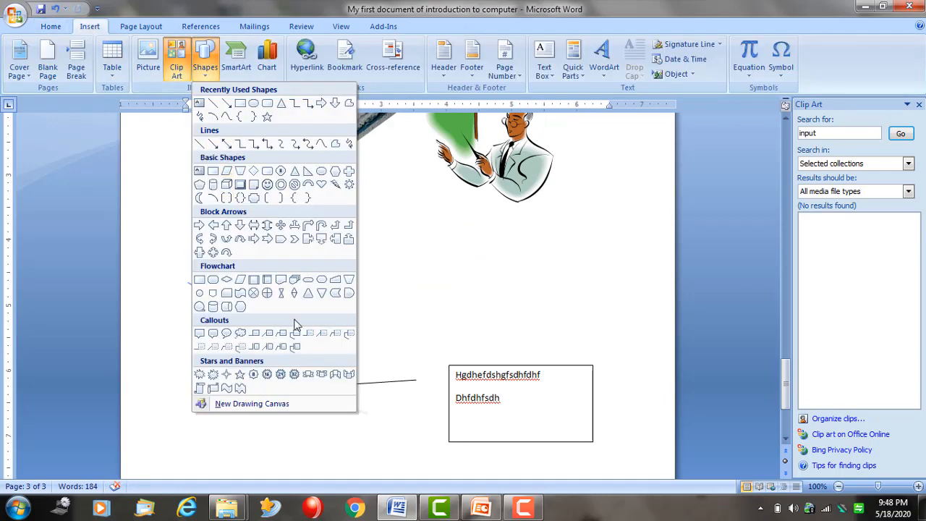
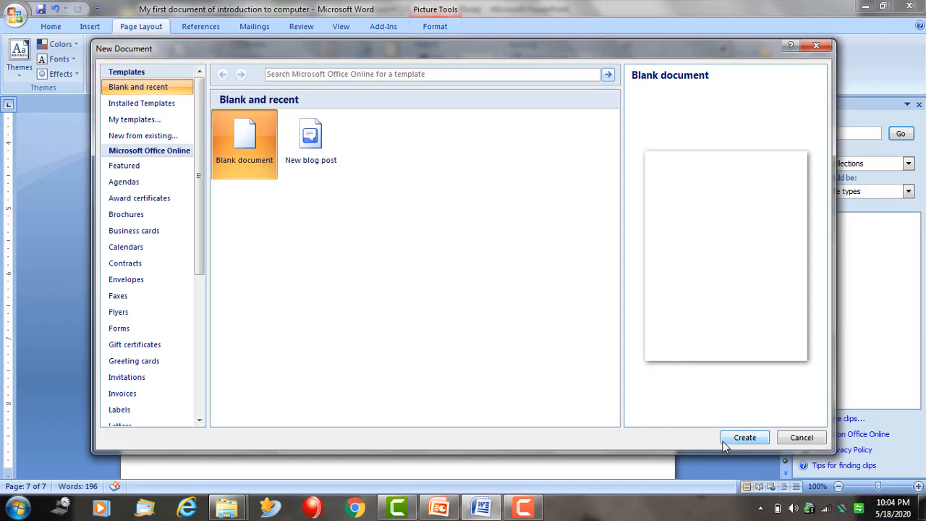
Create a new blank document and try the Equity and Flow themes on it
{"action": "left_click", "coordinate": [725, 440]}
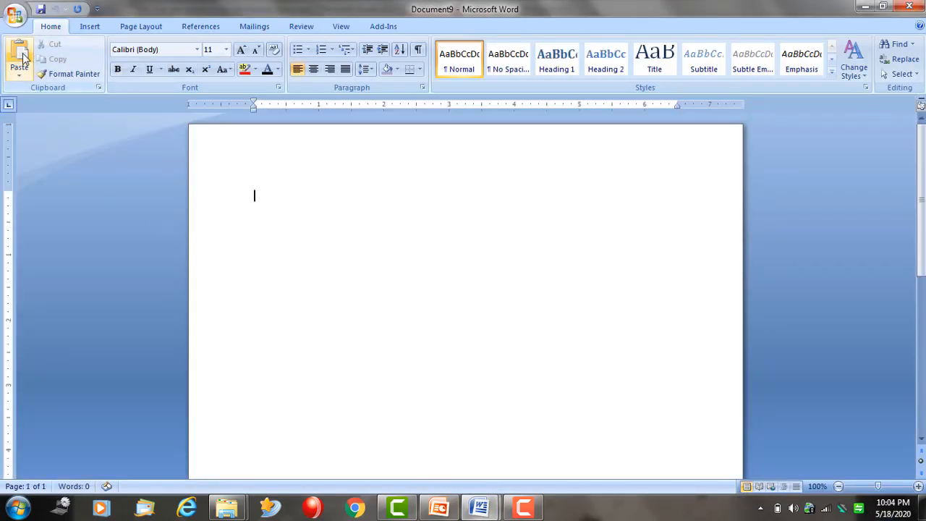
{"action": "left_click", "coordinate": [128, 29]}
{"action": "left_click", "coordinate": [29, 56]}
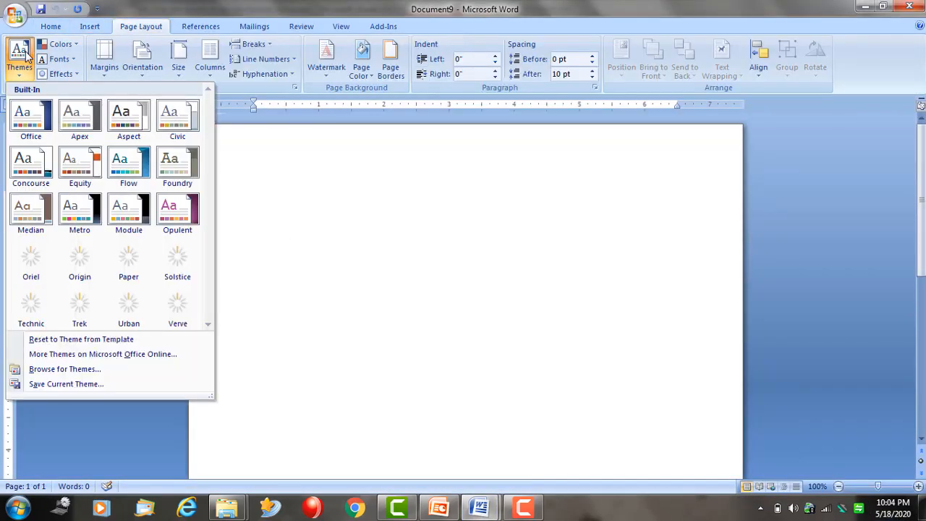
{"action": "left_click", "coordinate": [78, 163]}
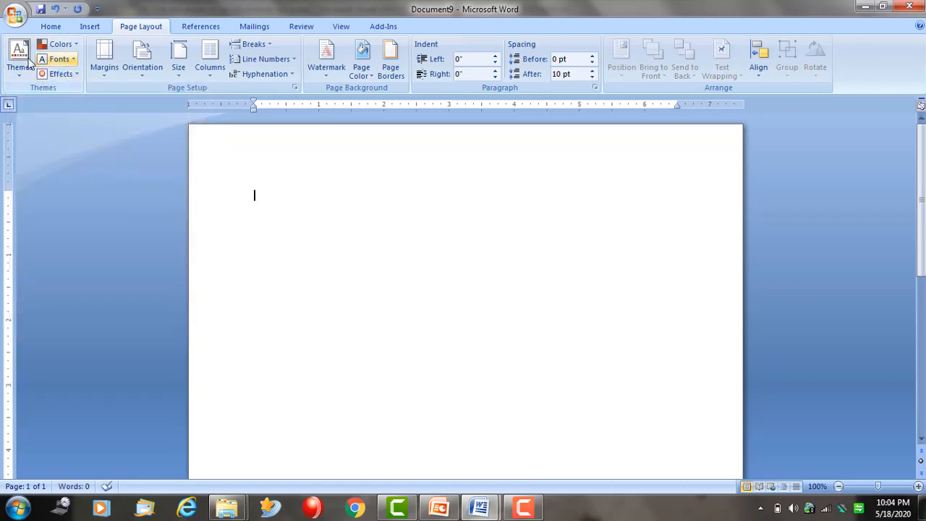
{"action": "left_click", "coordinate": [20, 58]}
{"action": "left_click", "coordinate": [154, 166]}
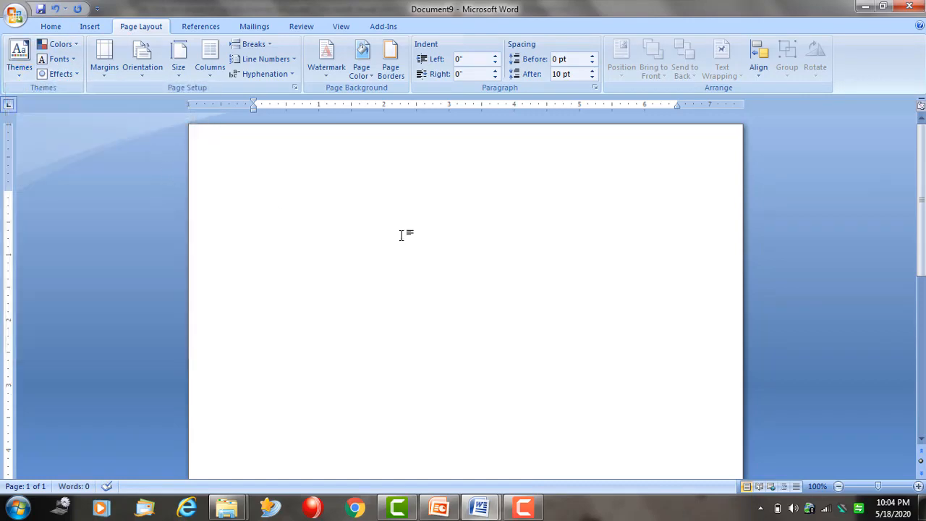
Apply the Technic theme to the blank document and enter the sample text "cxcxcxz" to check its body font
{"action": "left_click", "coordinate": [24, 72]}
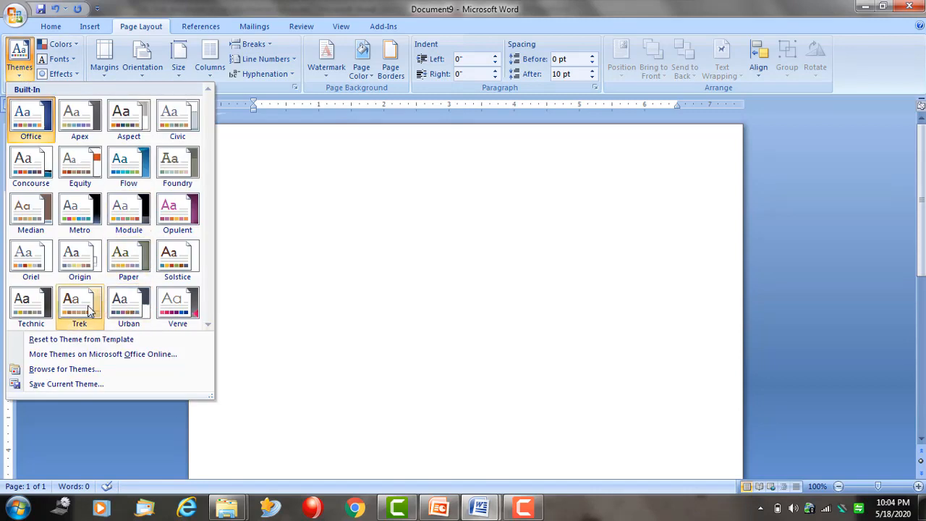
{"action": "left_click", "coordinate": [40, 299]}
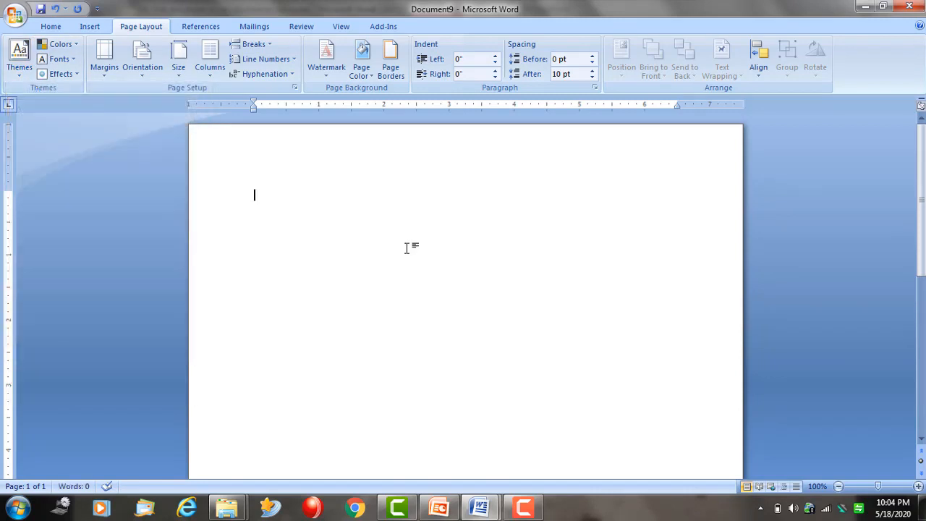
{"action": "type", "text": "cxcxcxz"}
{"action": "left_click", "coordinate": [51, 26]}
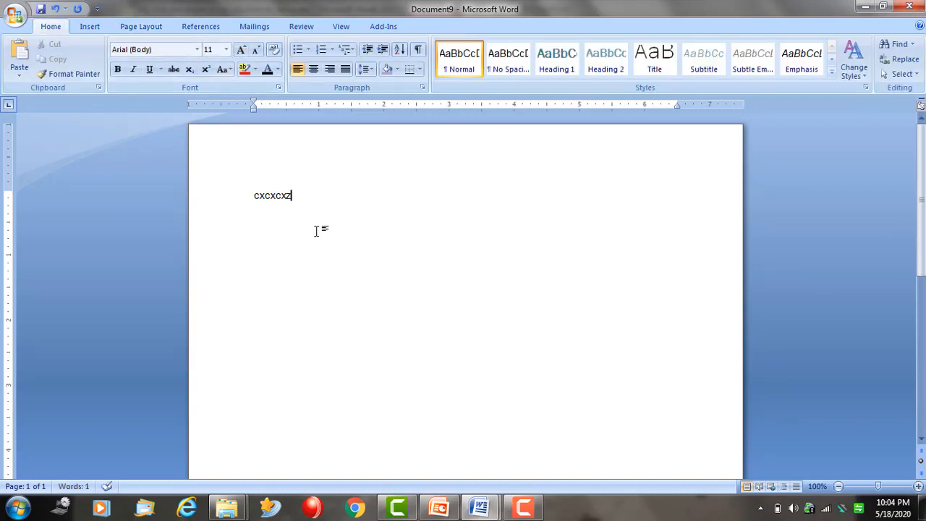
Apply the Equity theme colors to the new document
{"action": "left_click", "coordinate": [136, 26]}
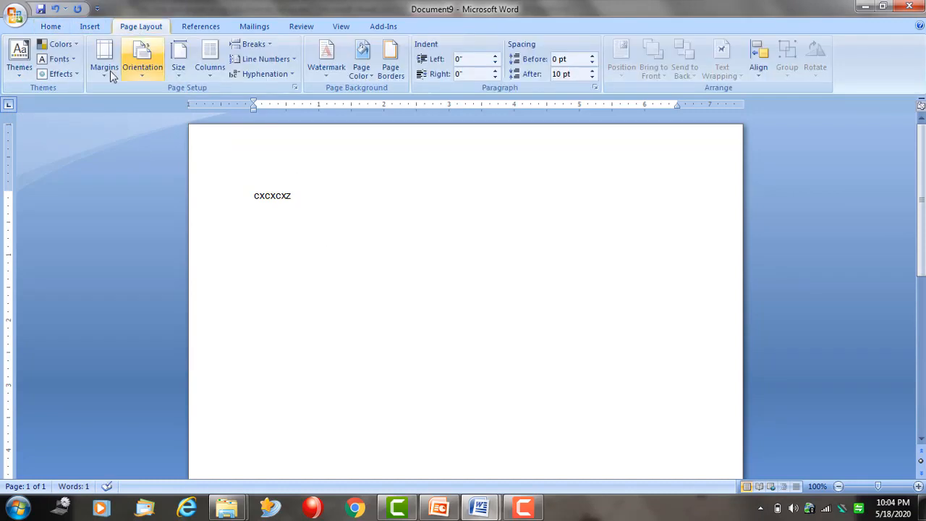
{"action": "left_click", "coordinate": [61, 44]}
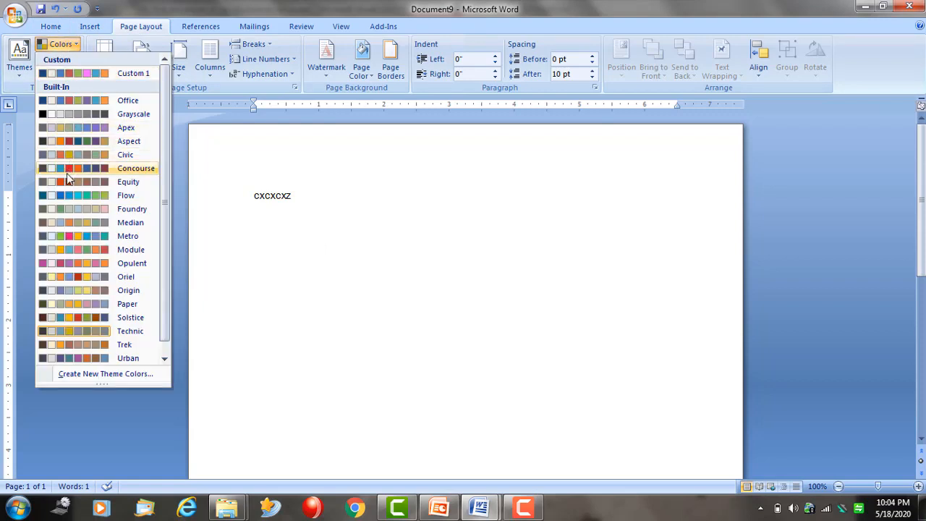
{"action": "left_click", "coordinate": [52, 187]}
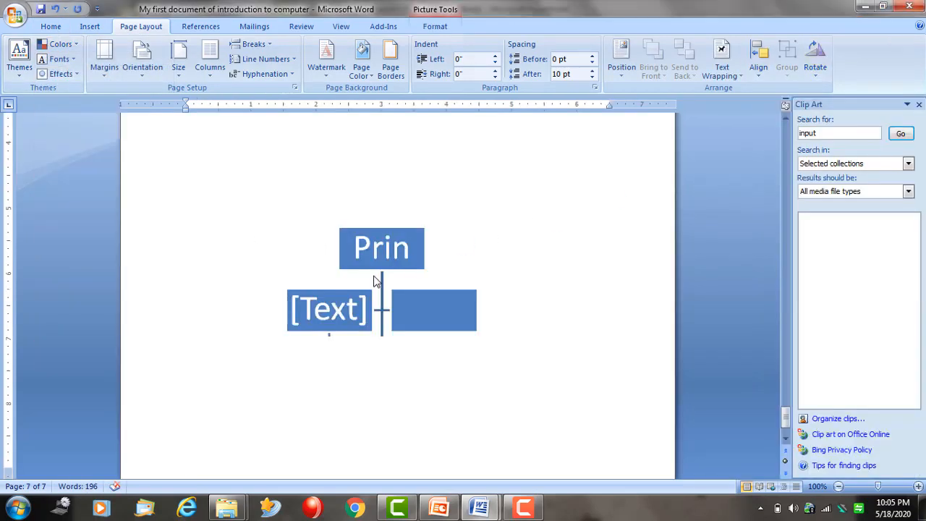
In the introduction to computer document, select the shortcut list from Cut to Underline and look through the theme colors without choosing any
{"action": "left_click", "coordinate": [374, 281]}
{"action": "scroll", "coordinate": [463, 210], "scroll_direction": "up", "scroll_amount": 10}
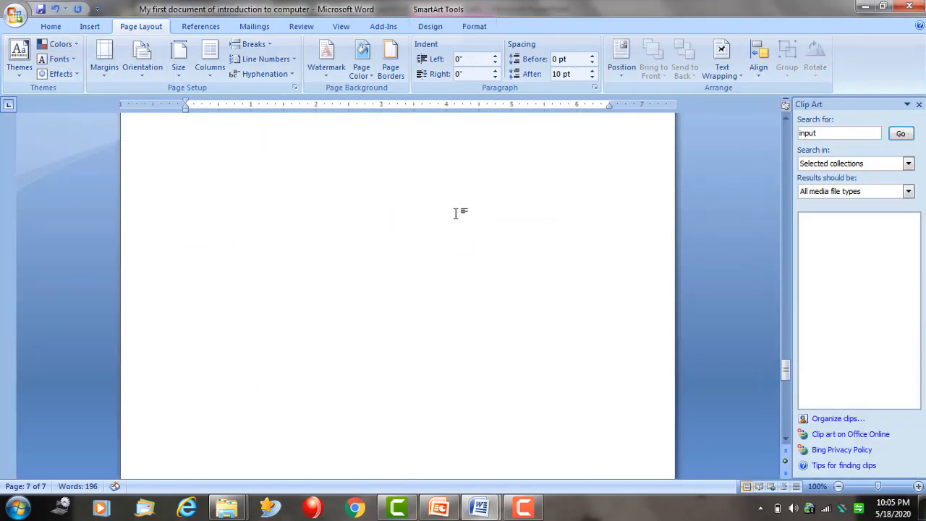
{"action": "scroll", "coordinate": [454, 212], "scroll_direction": "up", "scroll_amount": 10}
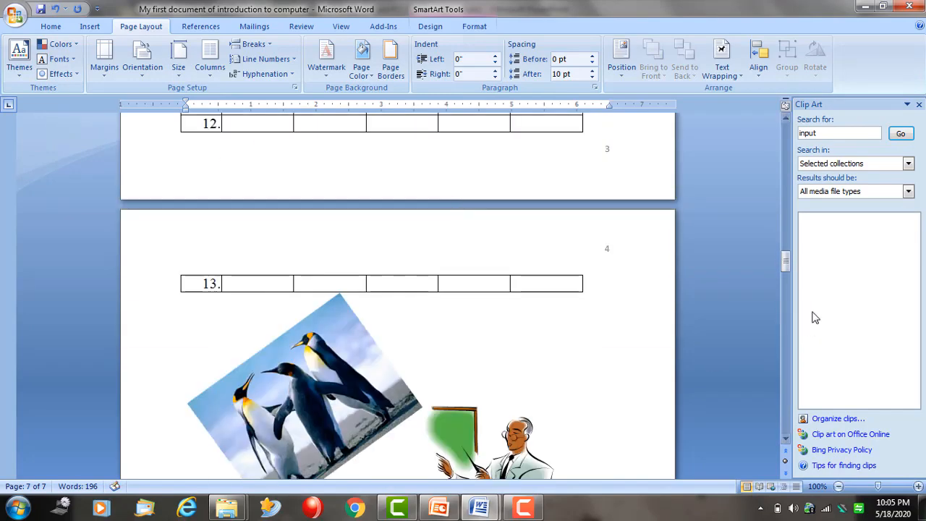
{"action": "left_click_drag", "start_coordinate": [786, 262], "coordinate": [547, 258]}
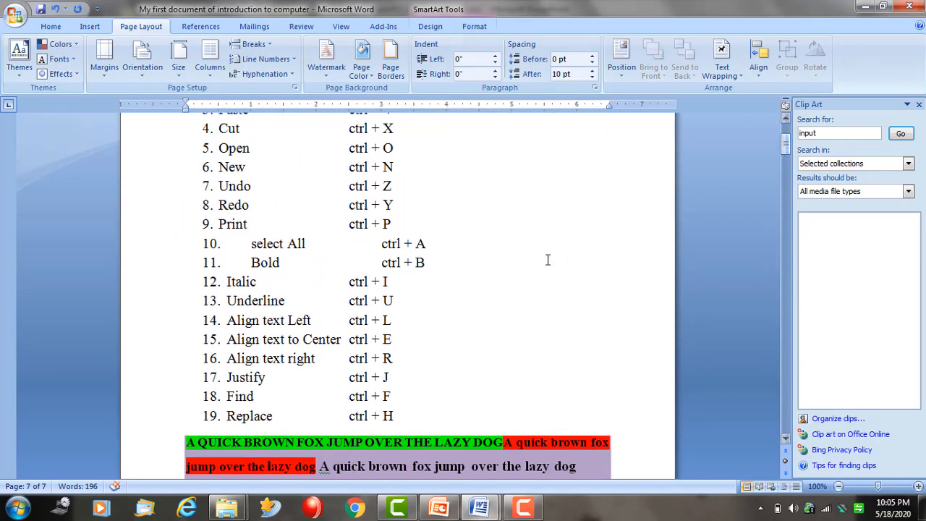
{"action": "left_click_drag", "start_coordinate": [430, 300], "coordinate": [262, 134]}
{"action": "left_click", "coordinate": [61, 44]}
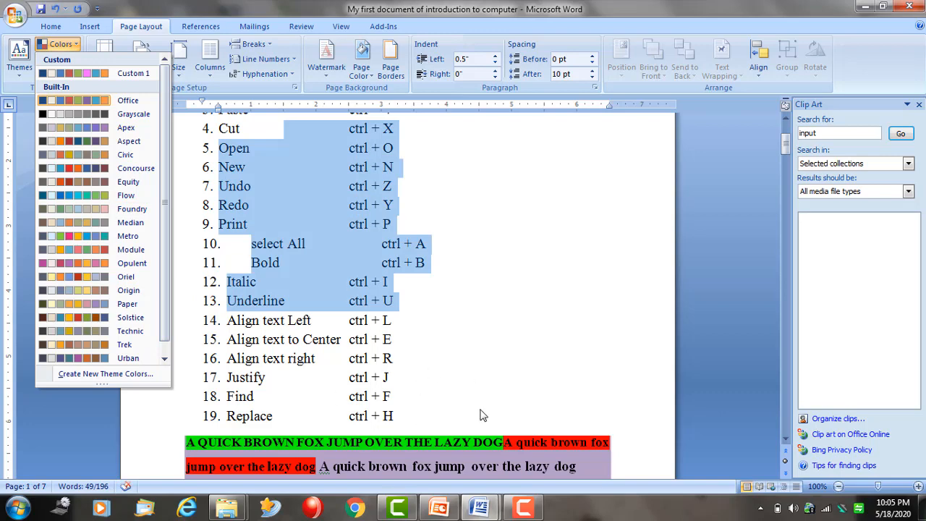
{"action": "left_click", "coordinate": [545, 368]}
Select the text from the Replace item through the shaded fox paragraph and preview the theme colors on it
{"action": "scroll", "coordinate": [449, 413], "scroll_direction": "down", "scroll_amount": 5}
{"action": "left_click_drag", "start_coordinate": [467, 335], "coordinate": [217, 255]}
{"action": "left_click", "coordinate": [60, 45]}
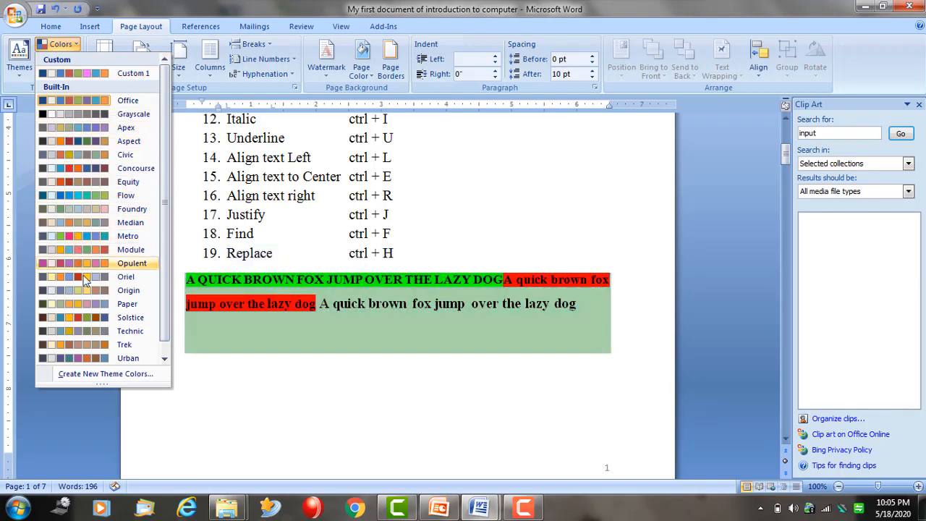
Leave the theme colors unapplied and choose the Office theme fonts (Cambria and Calibri)
{"action": "left_click", "coordinate": [59, 58]}
{"action": "left_click", "coordinate": [59, 58]}
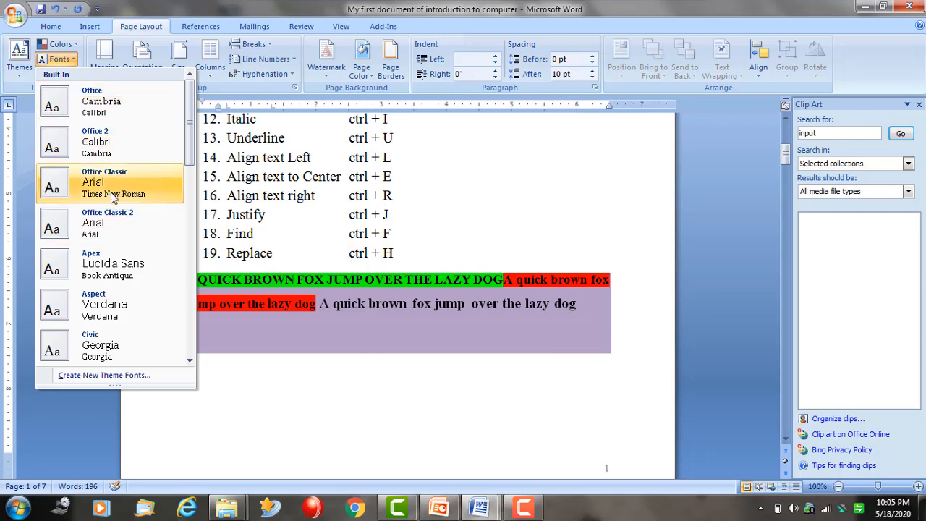
{"action": "left_click", "coordinate": [110, 104]}
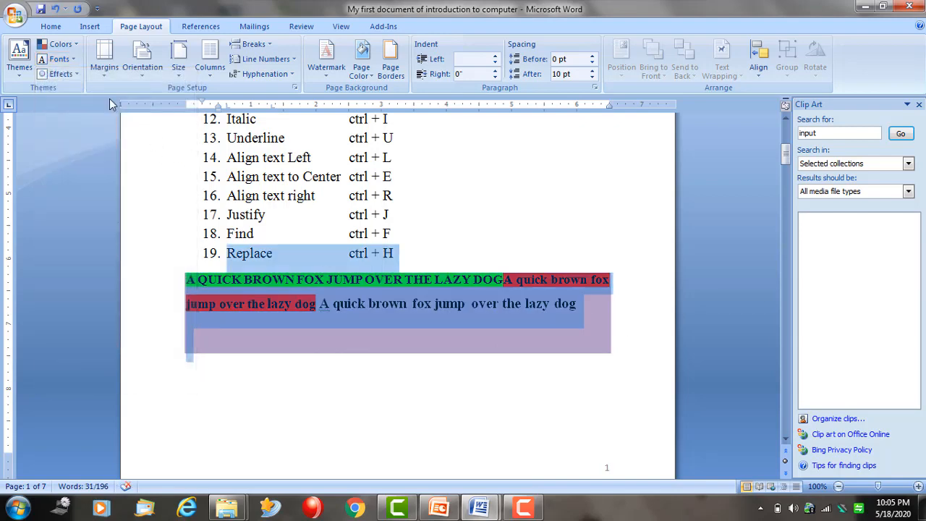
Apply the Apex theme effects, deselect the text, and set the theme effects back to Office
{"action": "left_click", "coordinate": [63, 74]}
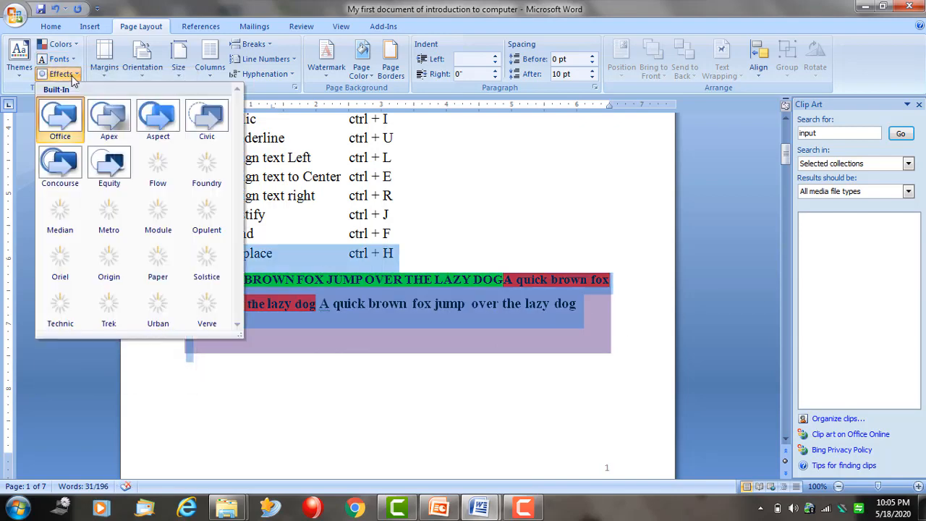
{"action": "left_click", "coordinate": [112, 119]}
{"action": "left_click", "coordinate": [384, 358]}
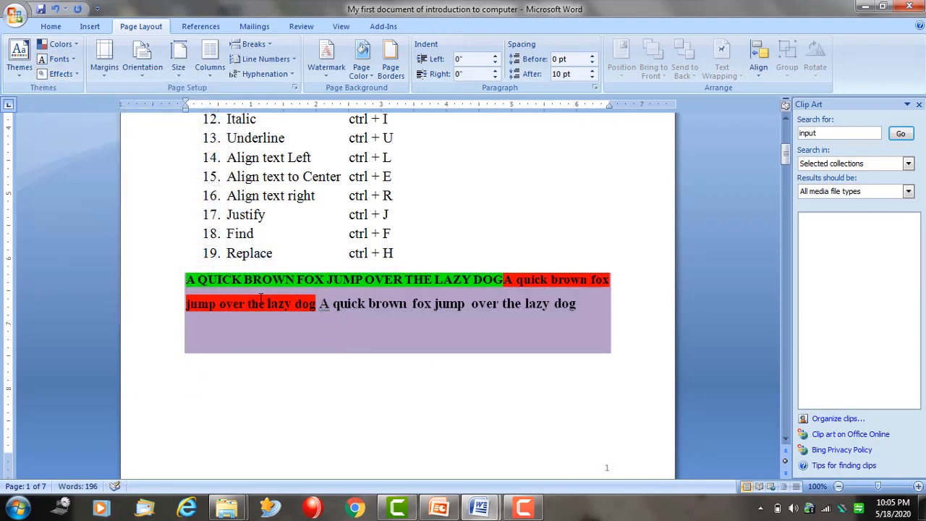
{"action": "left_click", "coordinate": [62, 74]}
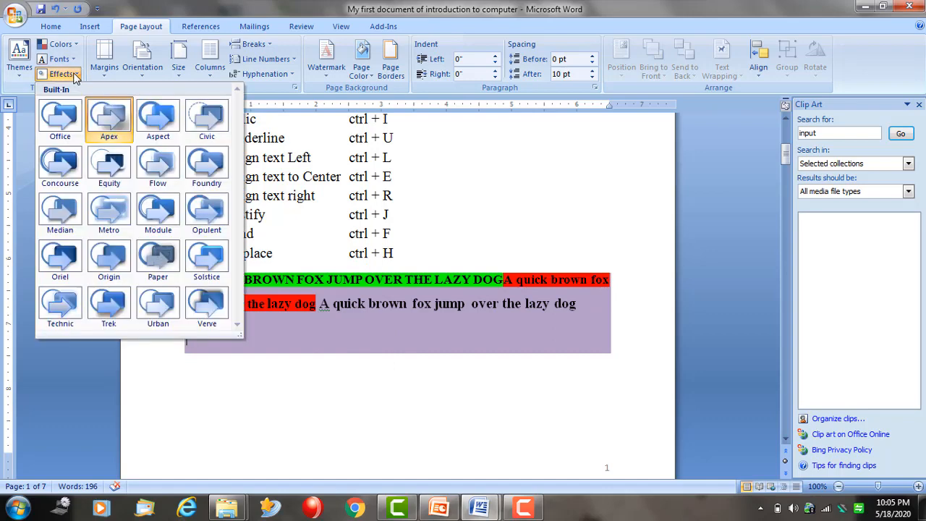
{"action": "left_click", "coordinate": [61, 120]}
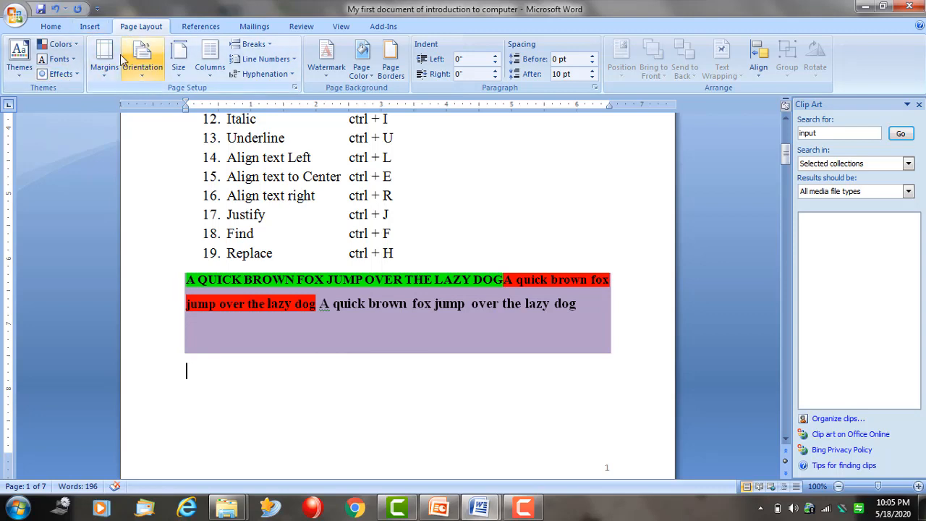
Apply the Normal margins preset with 1" on every side to the document
{"action": "left_click", "coordinate": [105, 64]}
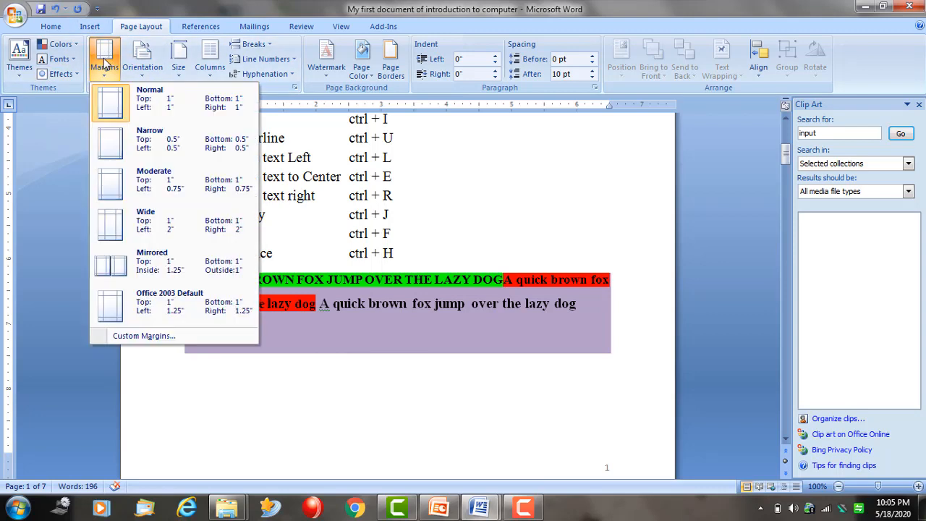
{"action": "left_click", "coordinate": [178, 108]}
{"action": "scroll", "coordinate": [698, 268], "scroll_direction": "up", "scroll_amount": 6}
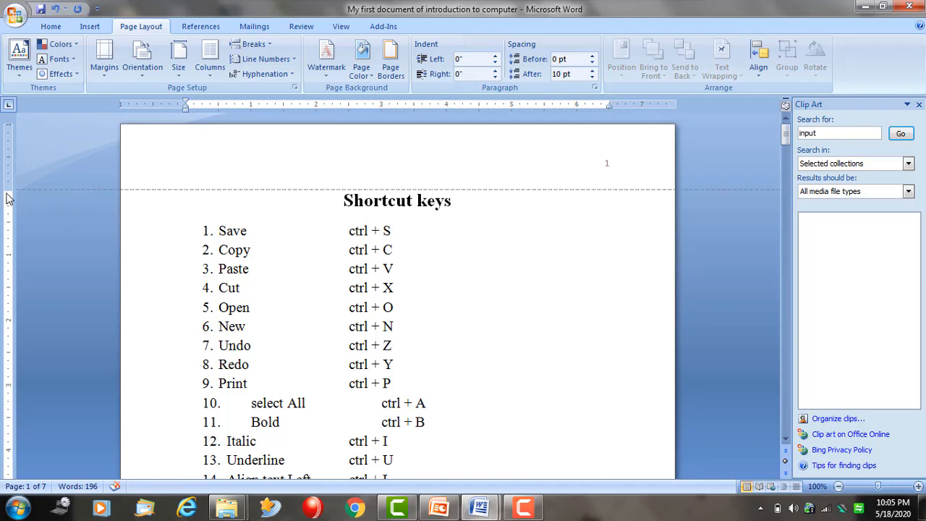
Try the Narrow and Moderate margin presets on the document and return to Normal
{"action": "left_click", "coordinate": [105, 58]}
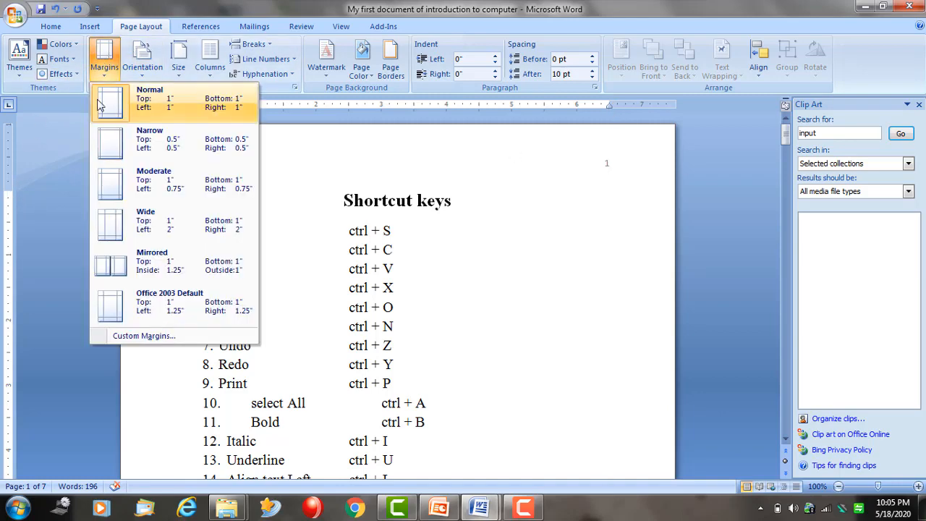
{"action": "left_click", "coordinate": [118, 143]}
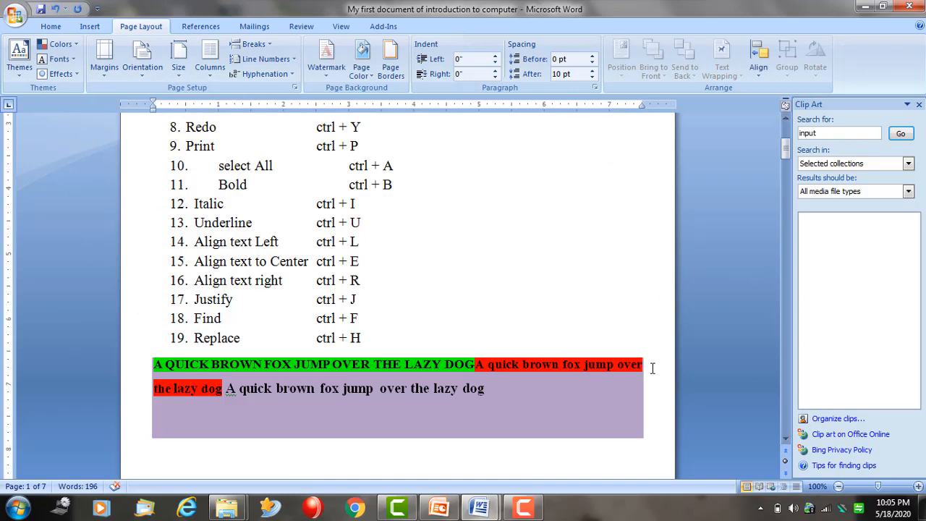
{"action": "left_click", "coordinate": [105, 58]}
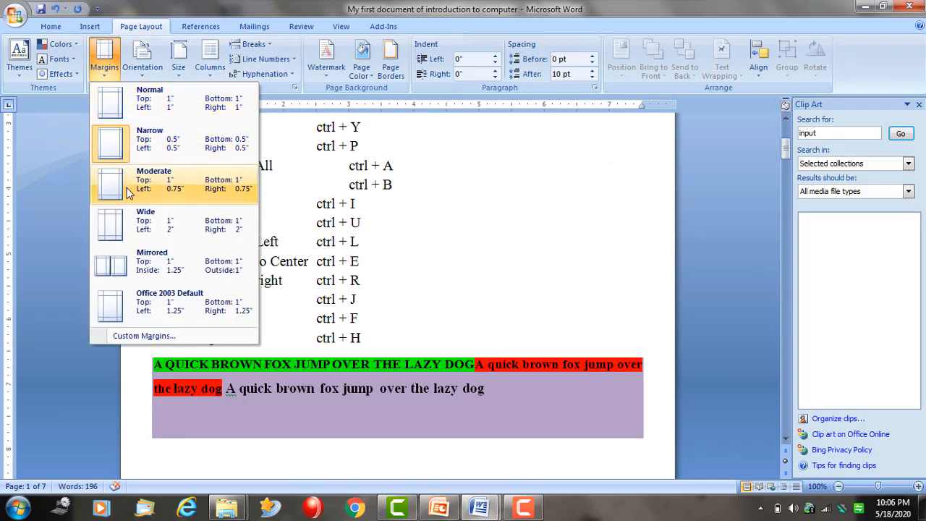
{"action": "left_click", "coordinate": [119, 190]}
{"action": "left_click", "coordinate": [104, 56]}
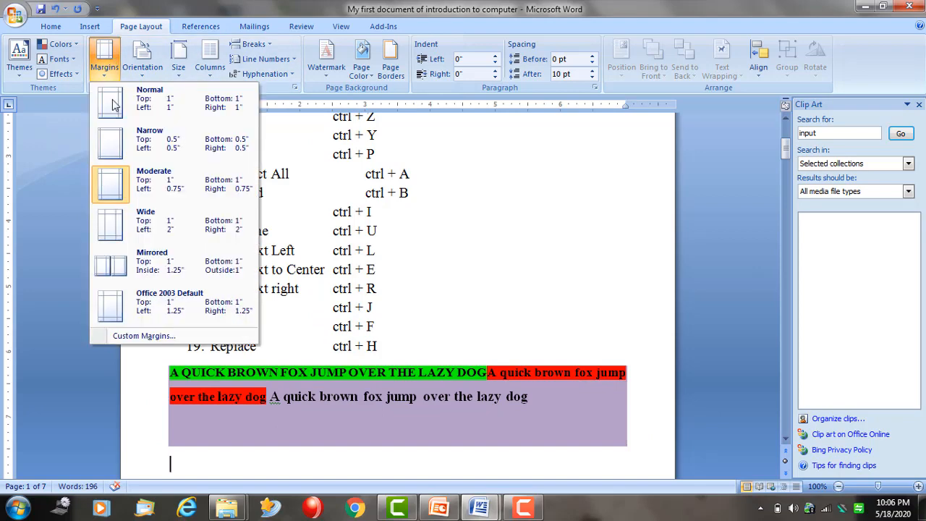
{"action": "left_click", "coordinate": [152, 107]}
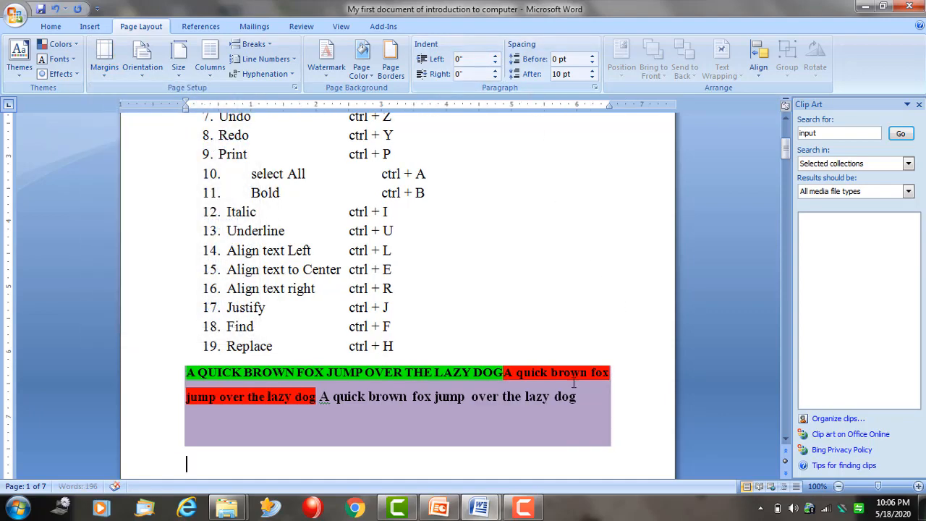
Set the page orientation to Portrait and look over the first pages
{"action": "left_click", "coordinate": [104, 56]}
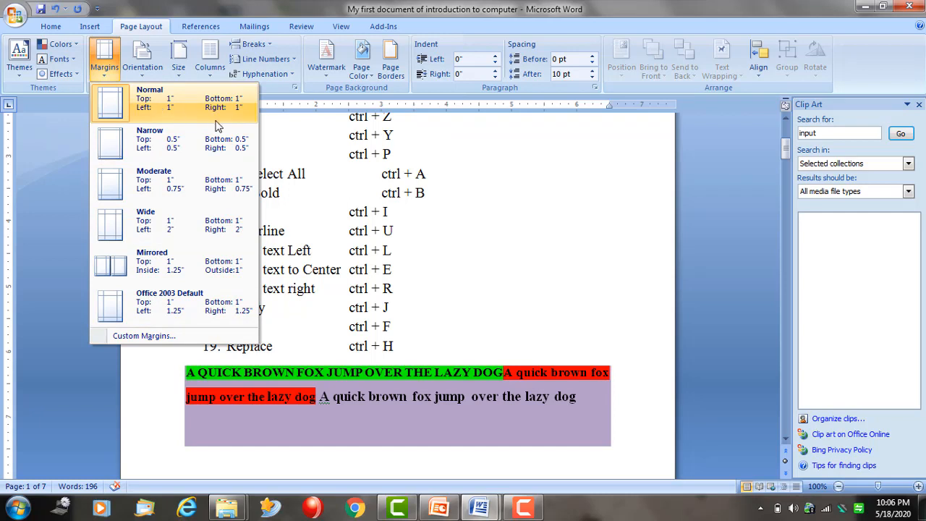
{"action": "left_click", "coordinate": [144, 58]}
{"action": "left_click", "coordinate": [165, 96]}
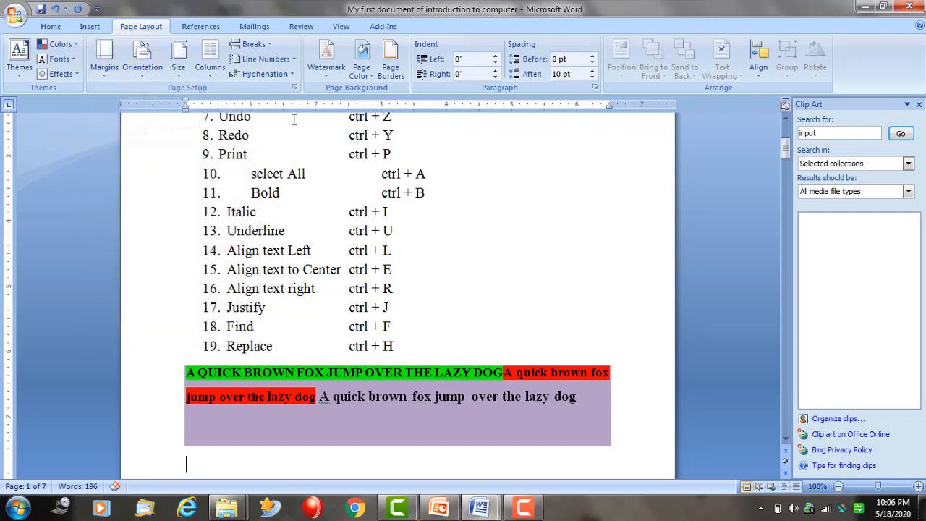
{"action": "scroll", "coordinate": [585, 315], "scroll_direction": "down", "scroll_amount": 5}
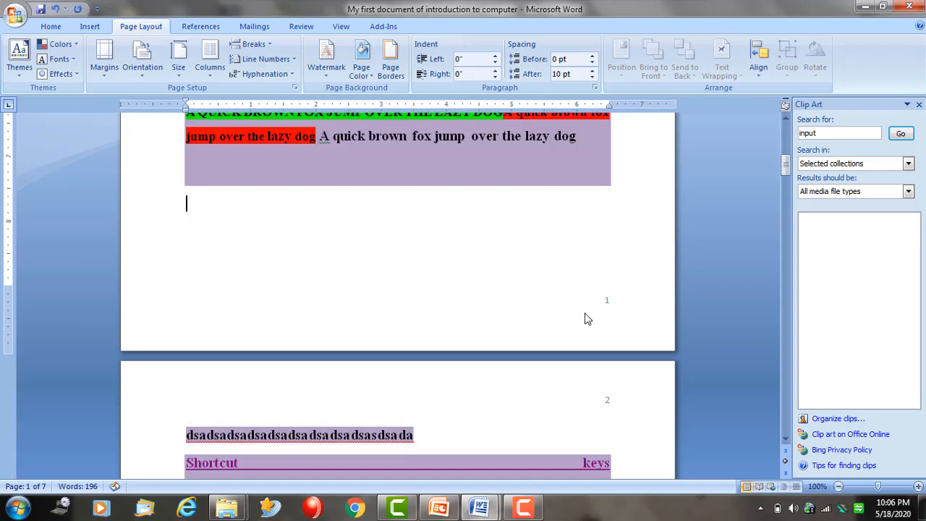
{"action": "scroll", "coordinate": [581, 312], "scroll_direction": "up", "scroll_amount": 6}
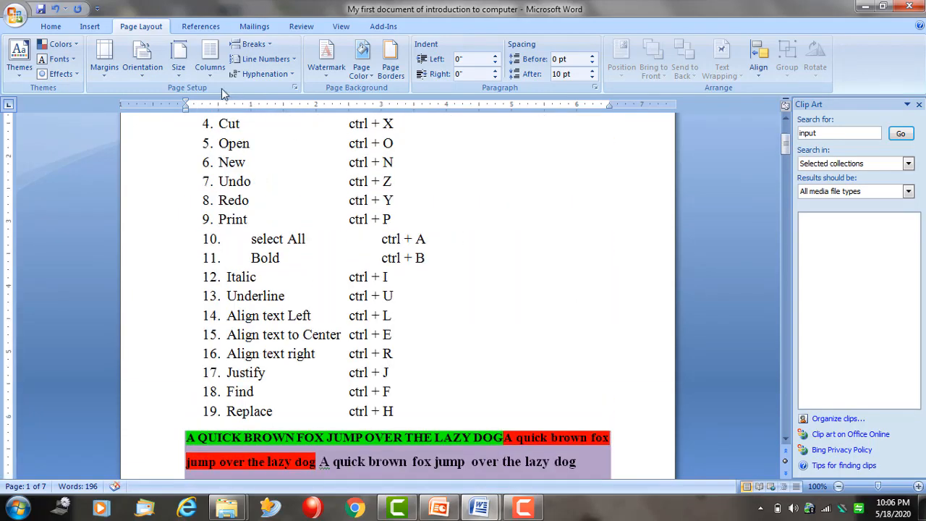
{"action": "left_click", "coordinate": [143, 59]}
{"action": "left_click", "coordinate": [557, 249]}
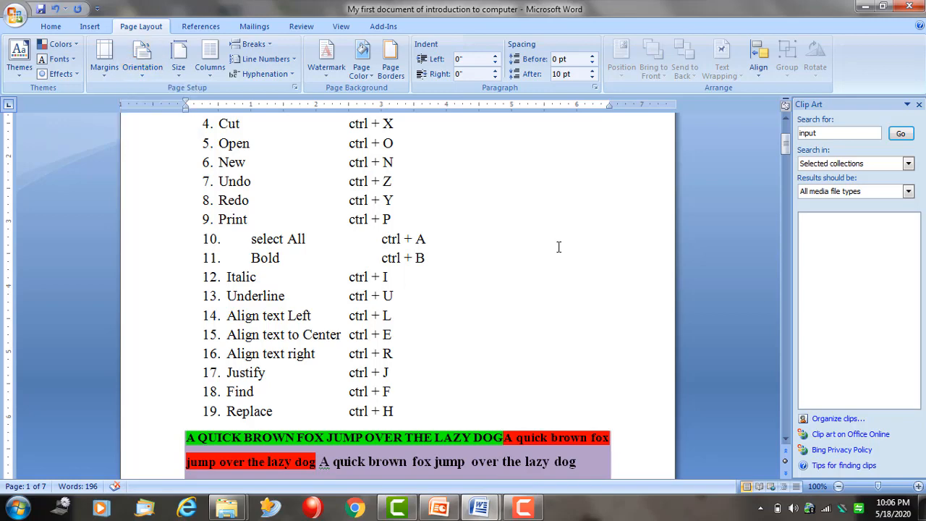
{"action": "scroll", "coordinate": [556, 253], "scroll_direction": "up", "scroll_amount": 4}
{"action": "scroll", "coordinate": [550, 246], "scroll_direction": "down", "scroll_amount": 8}
{"action": "scroll", "coordinate": [540, 236], "scroll_direction": "up", "scroll_amount": 5}
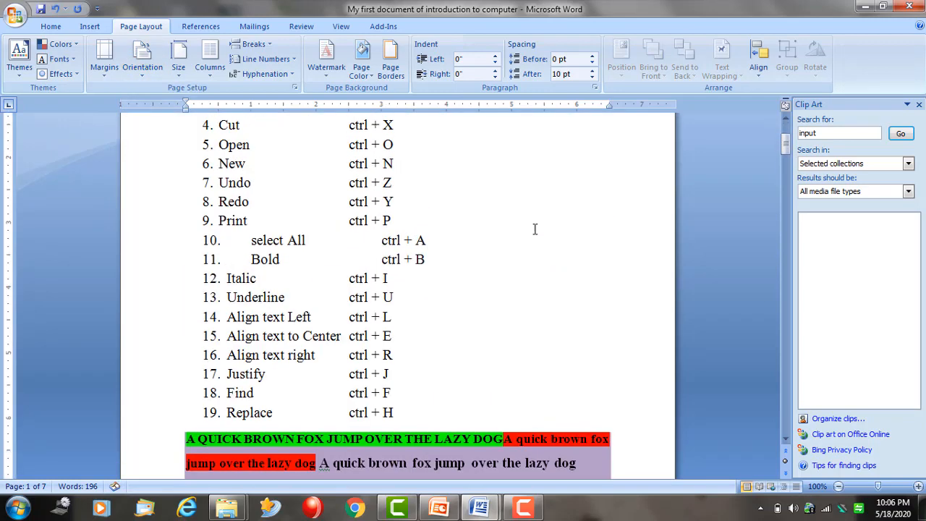
{"action": "scroll", "coordinate": [168, 68], "scroll_direction": "up", "scroll_amount": 2}
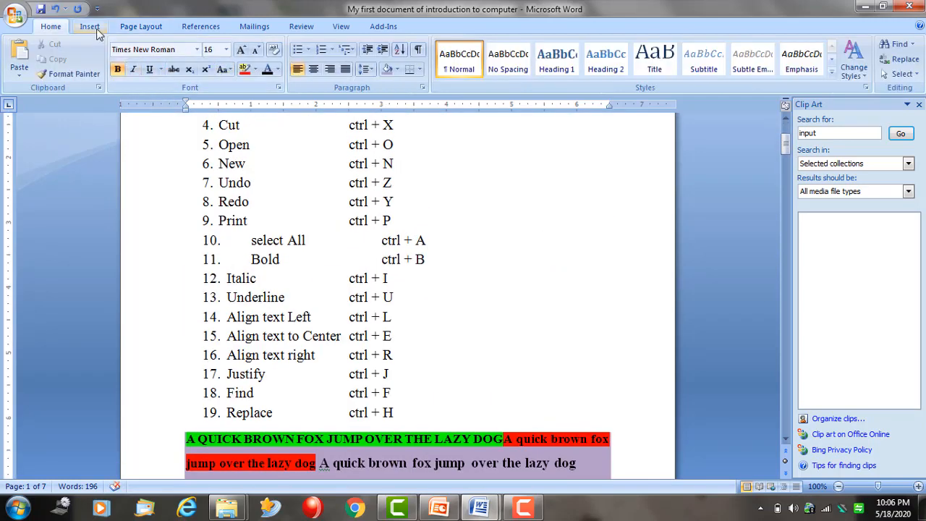
Change the page orientation to Landscape and review how the shortcut list and fox paragraph spread across the pages
{"action": "left_click", "coordinate": [141, 26]}
{"action": "left_click", "coordinate": [142, 62]}
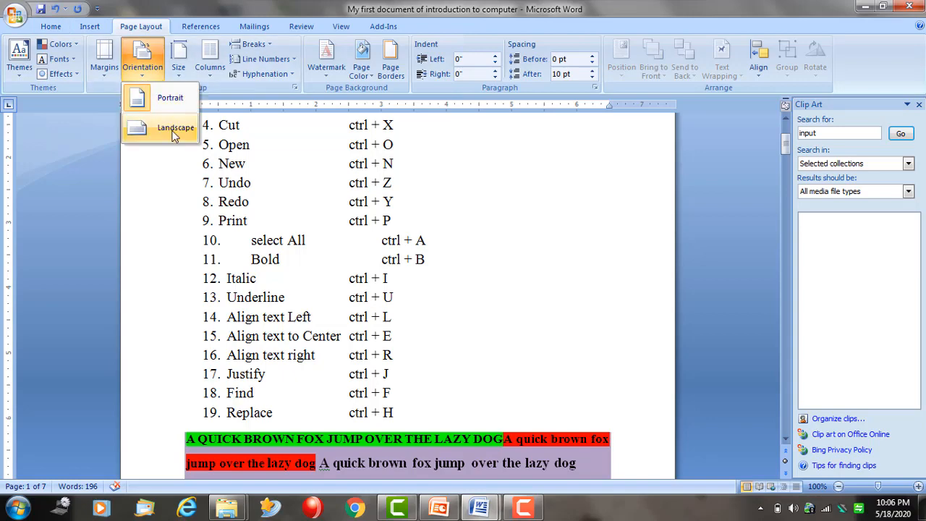
{"action": "left_click", "coordinate": [174, 134]}
{"action": "scroll", "coordinate": [541, 299], "scroll_direction": "up", "scroll_amount": 9}
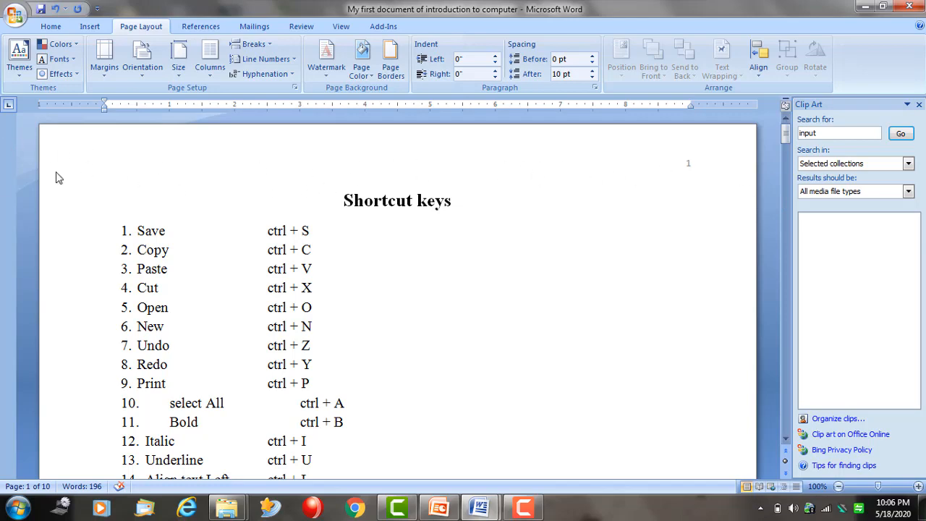
{"action": "scroll", "coordinate": [517, 254], "scroll_direction": "down", "scroll_amount": 10}
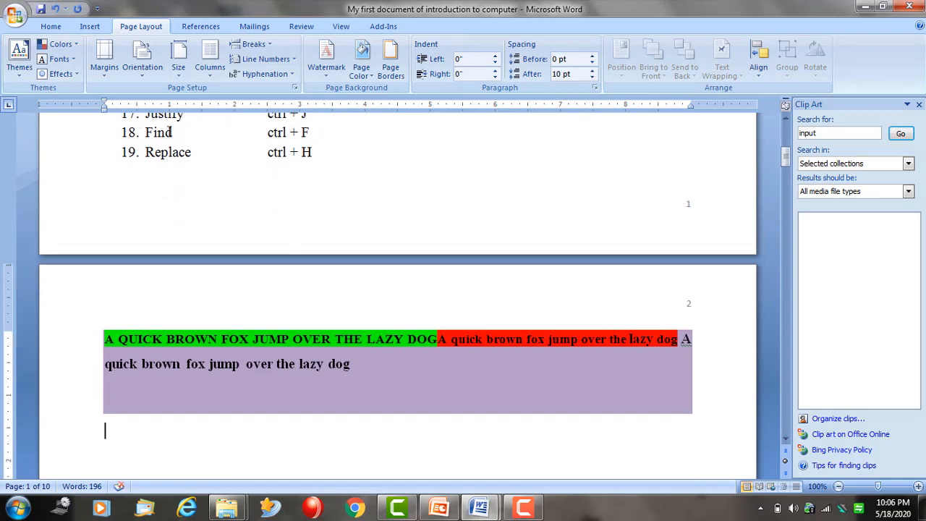
{"action": "scroll", "coordinate": [317, 230], "scroll_direction": "up", "scroll_amount": 4}
{"action": "scroll", "coordinate": [317, 230], "scroll_direction": "up", "scroll_amount": 5}
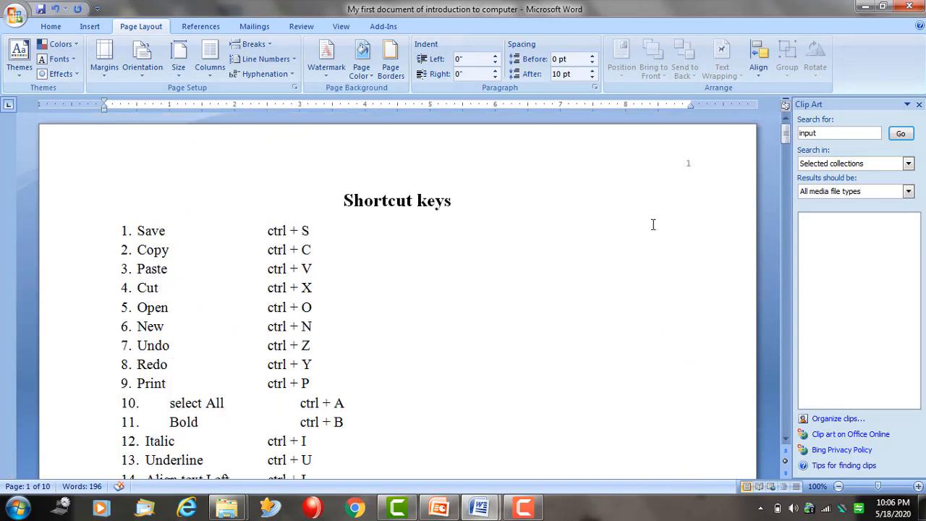
In the numbered table on page 5, insert a new column to the left of the last column
{"action": "left_click", "coordinate": [144, 65]}
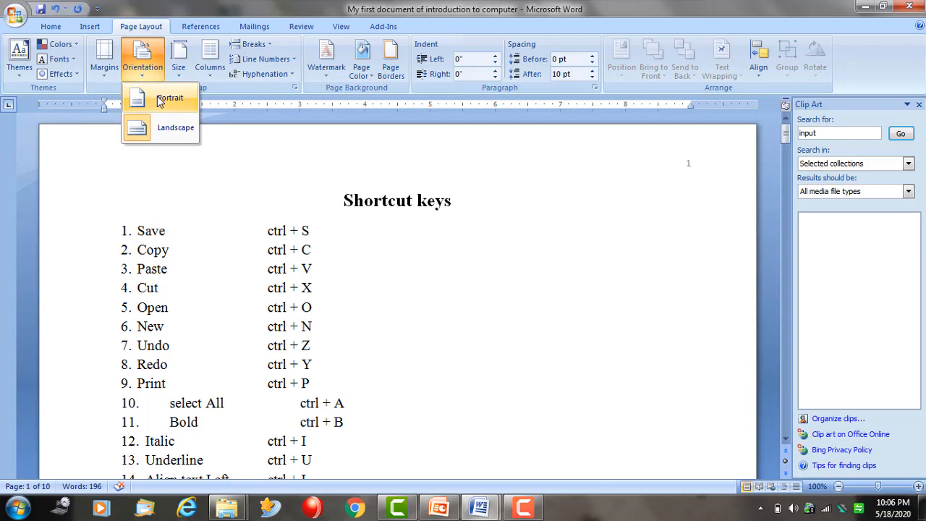
{"action": "left_click", "coordinate": [430, 308]}
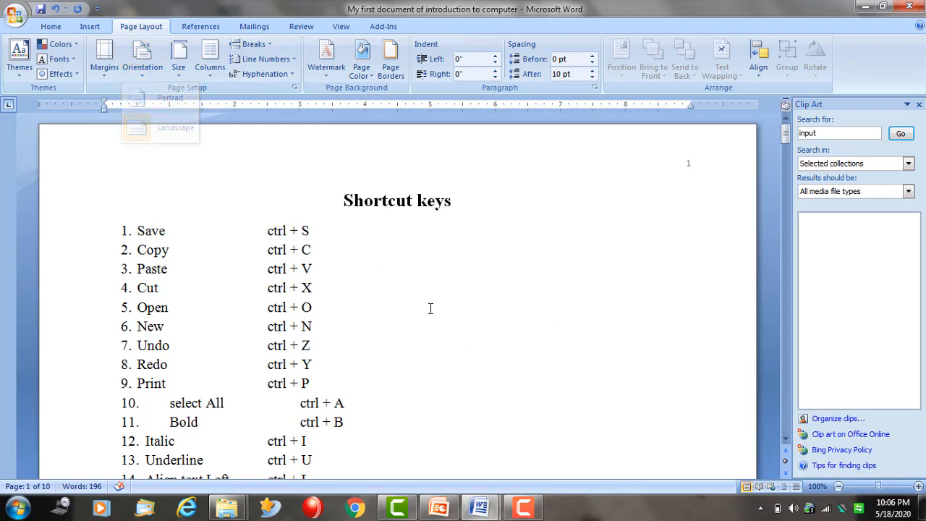
{"action": "scroll", "coordinate": [420, 327], "scroll_direction": "down", "scroll_amount": 20}
{"action": "scroll", "coordinate": [420, 362], "scroll_direction": "down", "scroll_amount": 15}
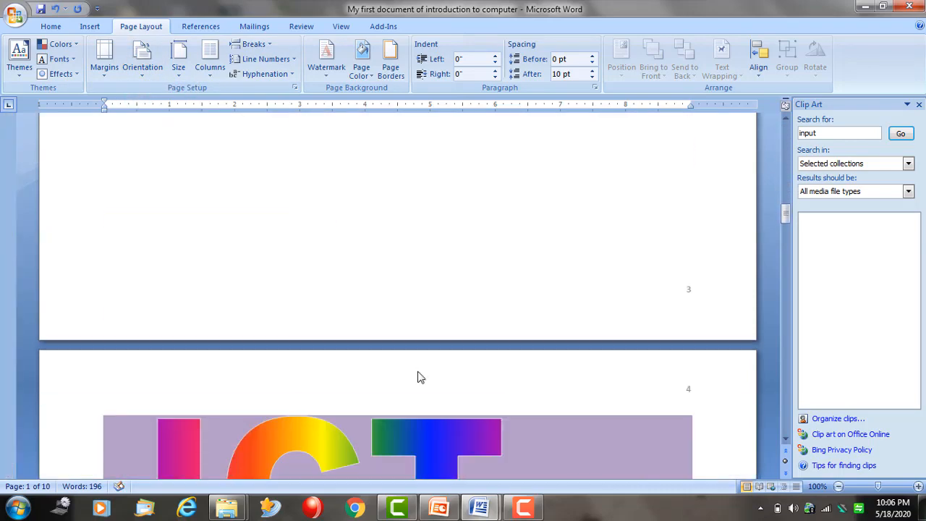
{"action": "scroll", "coordinate": [422, 348], "scroll_direction": "down", "scroll_amount": 3}
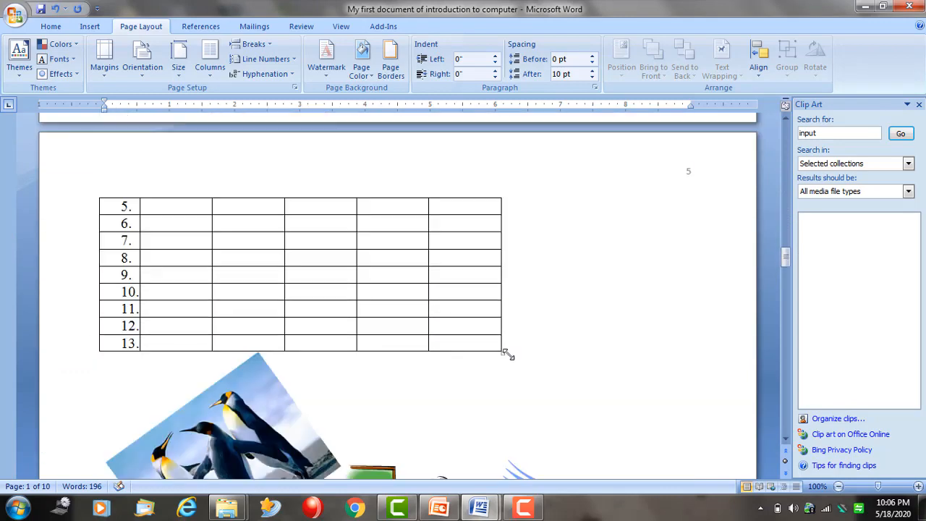
{"action": "left_click", "coordinate": [504, 246]}
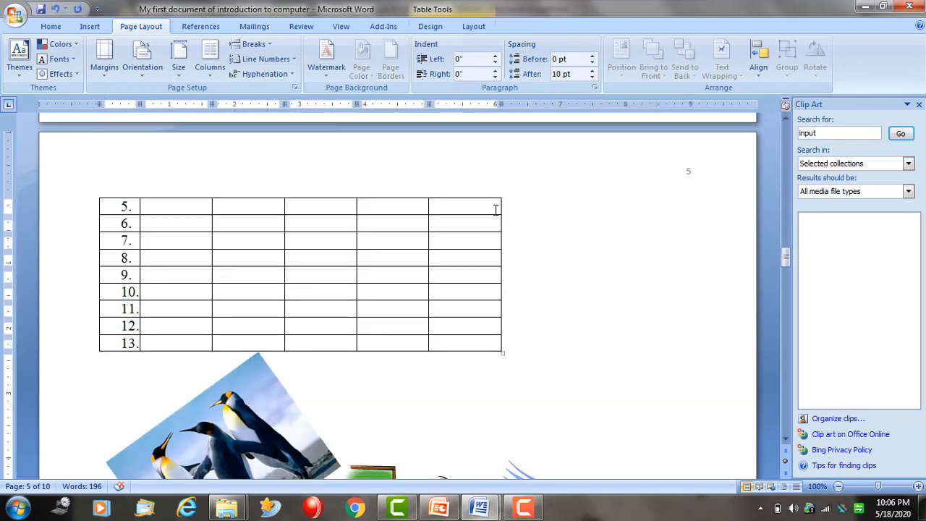
{"action": "right_click", "coordinate": [496, 210]}
{"action": "mouse_move", "coordinate": [603, 266]}
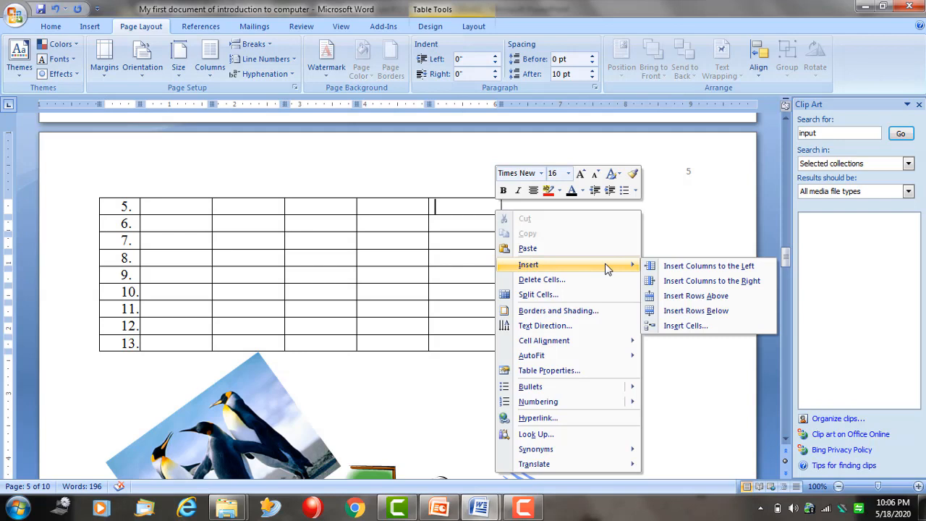
{"action": "left_click", "coordinate": [687, 266]}
Insert a column to the right of the table's last column, and another to the left of that new column
{"action": "left_click", "coordinate": [515, 207]}
{"action": "right_click", "coordinate": [516, 208]}
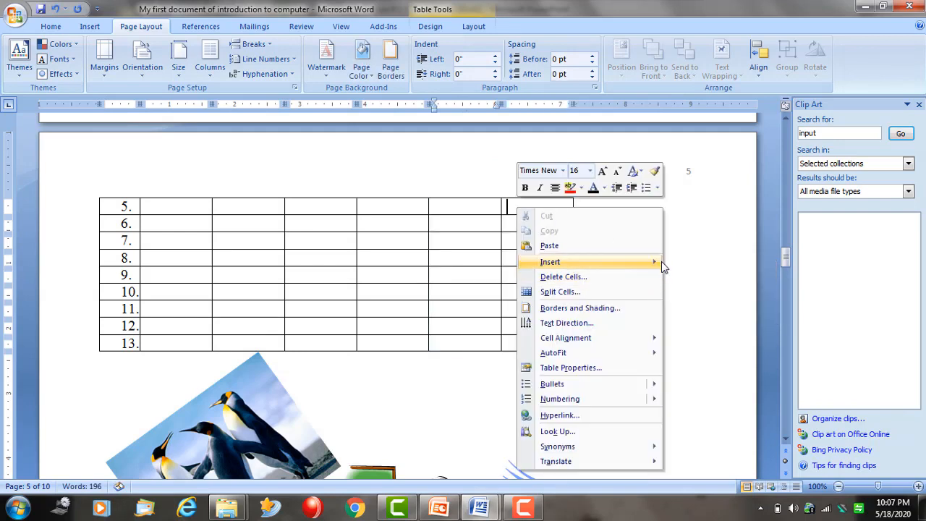
{"action": "mouse_move", "coordinate": [661, 261]}
{"action": "left_click", "coordinate": [764, 282]}
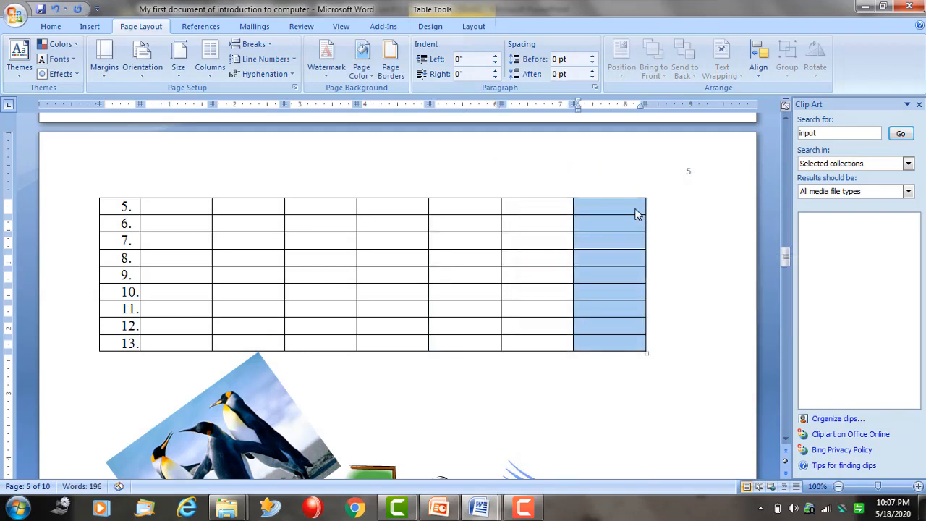
{"action": "right_click", "coordinate": [636, 213]}
{"action": "mouse_move", "coordinate": [664, 265]}
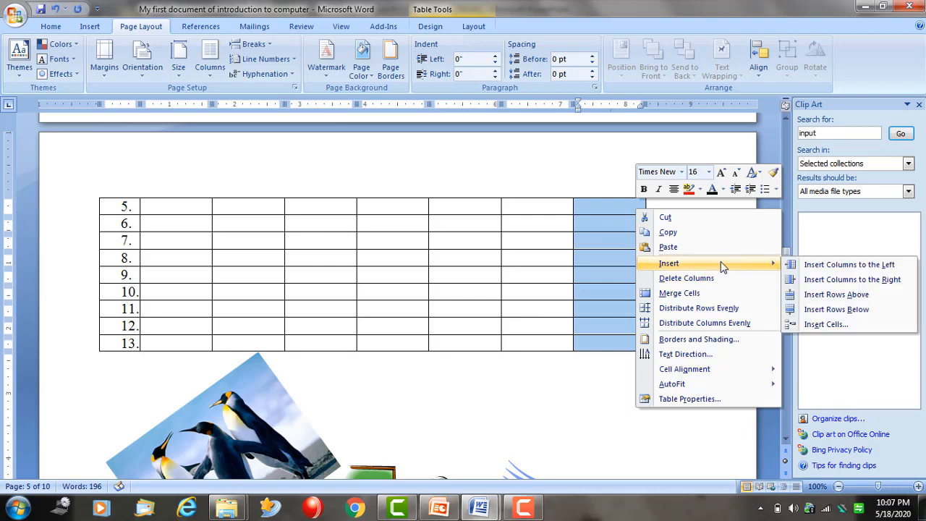
{"action": "left_click", "coordinate": [820, 264]}
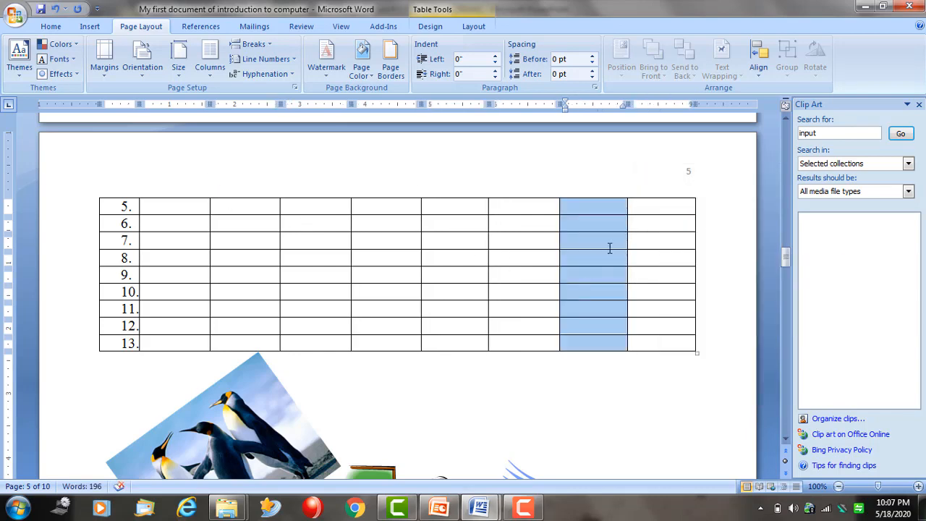
Switch the page orientation back to Portrait and go to the table's header row on page 3
{"action": "left_click", "coordinate": [106, 59]}
{"action": "left_click", "coordinate": [133, 64]}
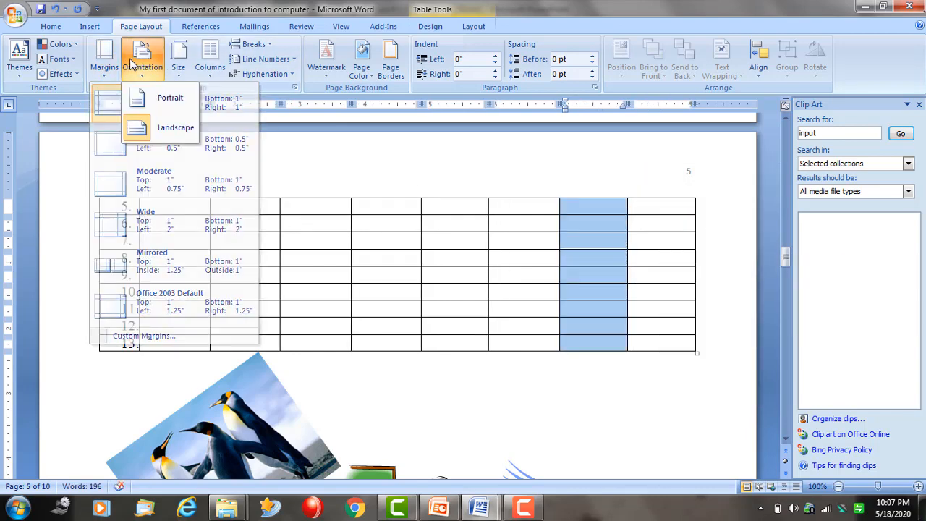
{"action": "left_click", "coordinate": [172, 109]}
{"action": "scroll", "coordinate": [678, 285], "scroll_direction": "up", "scroll_amount": 10}
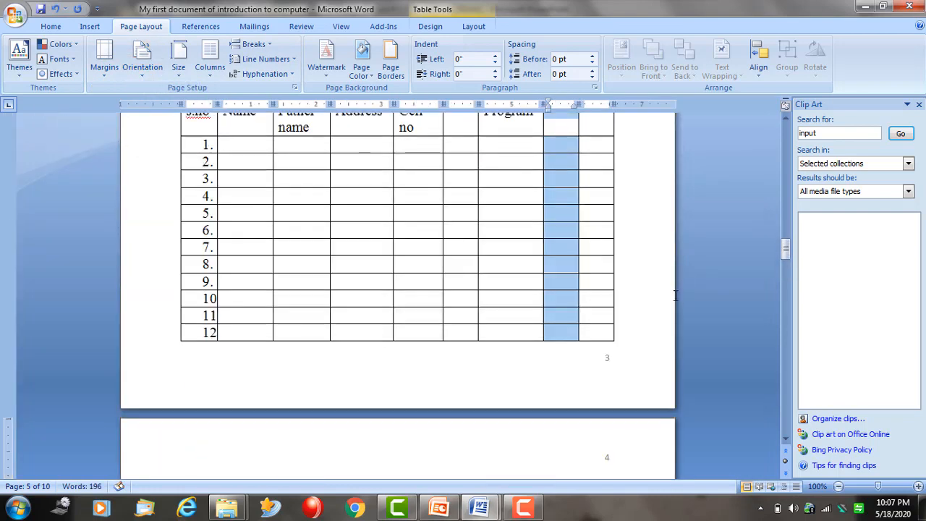
Insert another column to the left of the table's last column and widen the last column past the page's right edge
{"action": "right_click", "coordinate": [586, 310]}
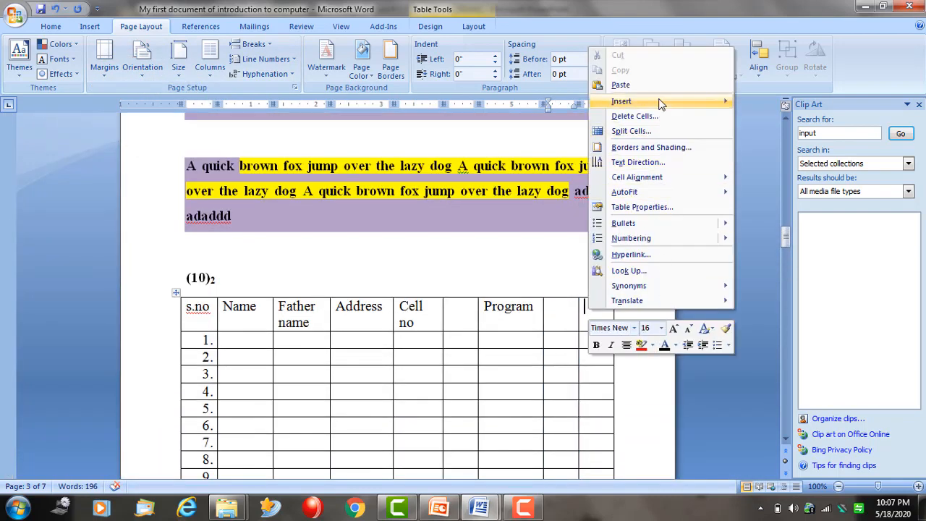
{"action": "mouse_move", "coordinate": [672, 97]}
{"action": "left_click", "coordinate": [788, 103]}
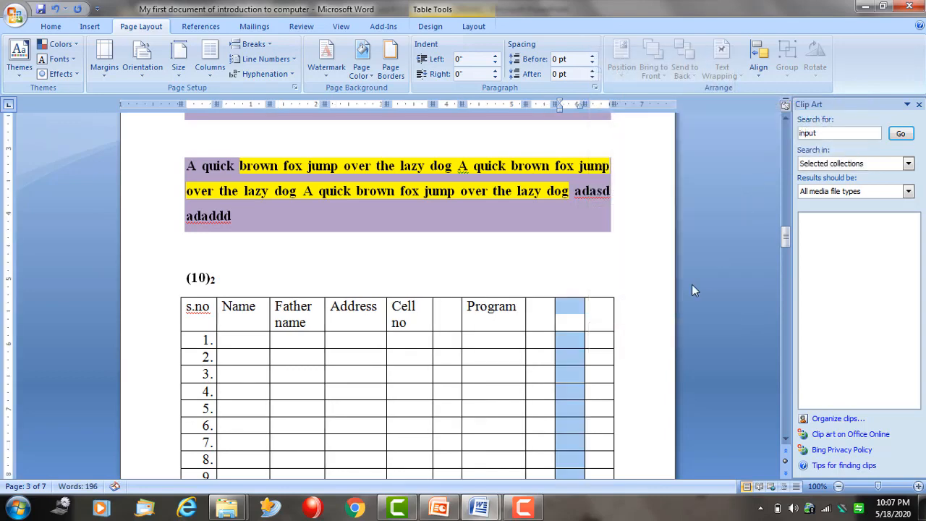
{"action": "left_click_drag", "start_coordinate": [611, 323], "coordinate": [674, 321]}
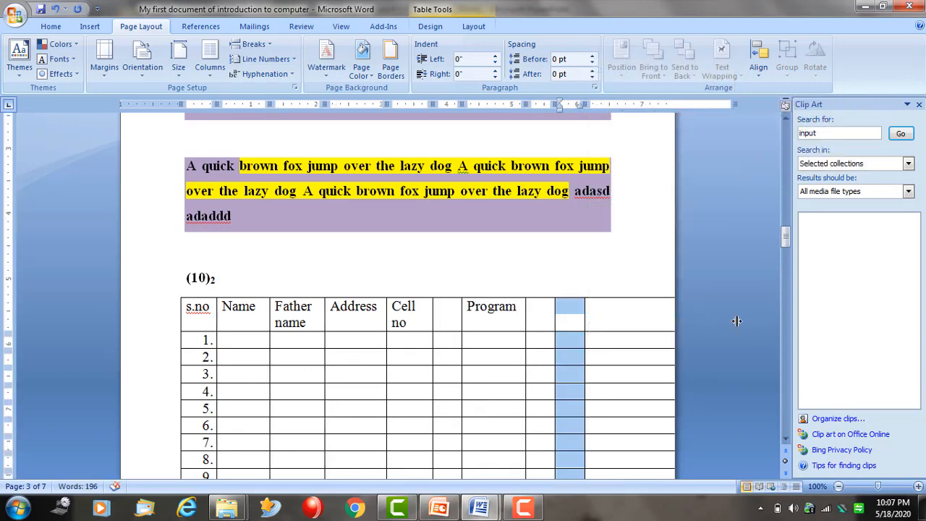
Check the overflowing table and set the page orientation to Landscape so the widened table fits on the page
{"action": "scroll", "coordinate": [525, 326], "scroll_direction": "down", "scroll_amount": 3}
{"action": "scroll", "coordinate": [512, 329], "scroll_direction": "down", "scroll_amount": 1}
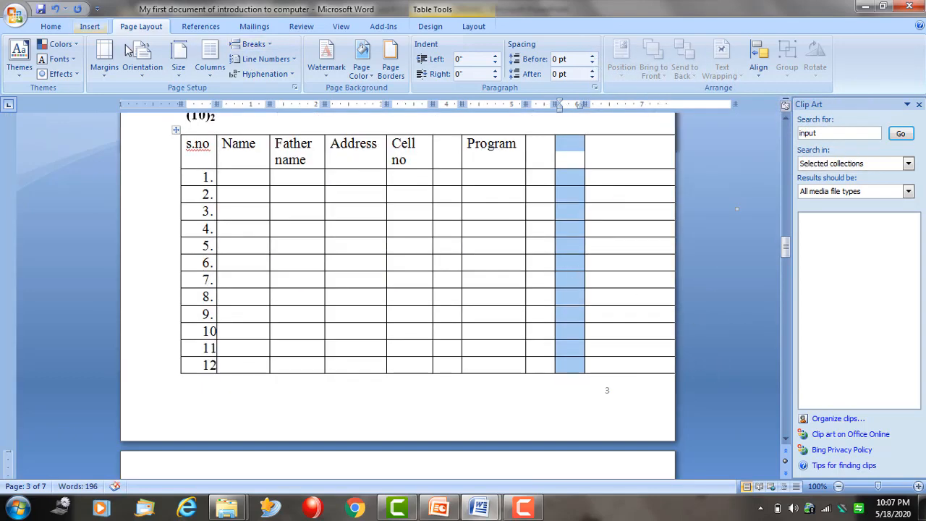
{"action": "left_click", "coordinate": [142, 59]}
{"action": "left_click", "coordinate": [186, 129]}
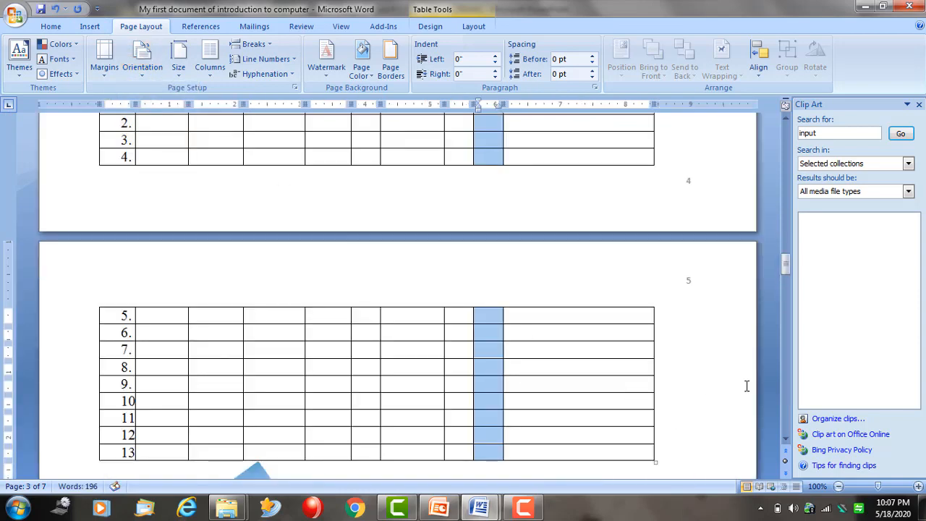
Delete the selected narrow column just before the table's wide last column
{"action": "scroll", "coordinate": [745, 384], "scroll_direction": "up", "scroll_amount": 3}
{"action": "scroll", "coordinate": [651, 347], "scroll_direction": "down", "scroll_amount": 3}
{"action": "scroll", "coordinate": [608, 300], "scroll_direction": "up", "scroll_amount": 3}
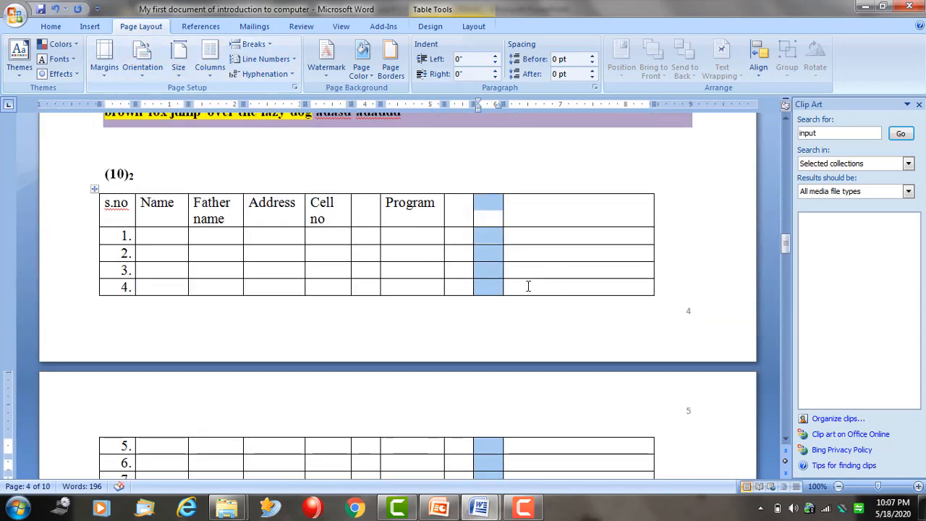
{"action": "right_click", "coordinate": [489, 205]}
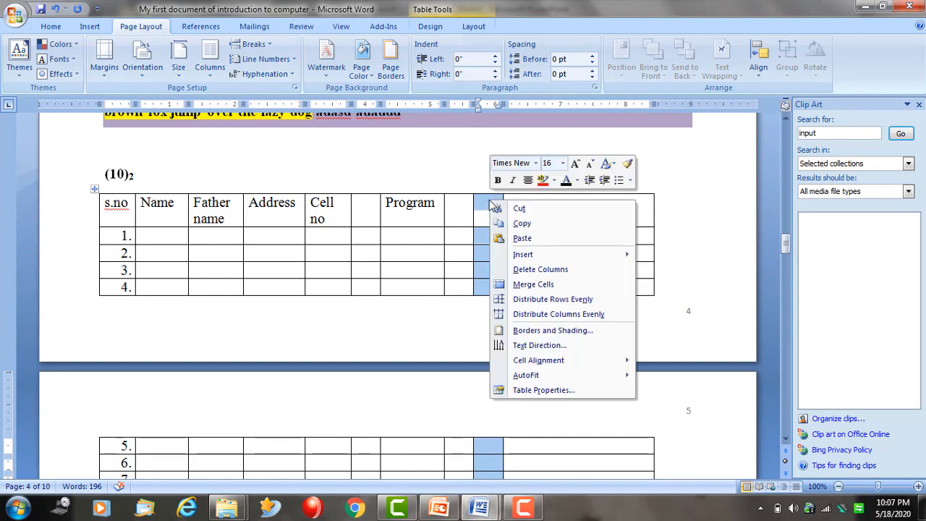
{"action": "left_click", "coordinate": [541, 269]}
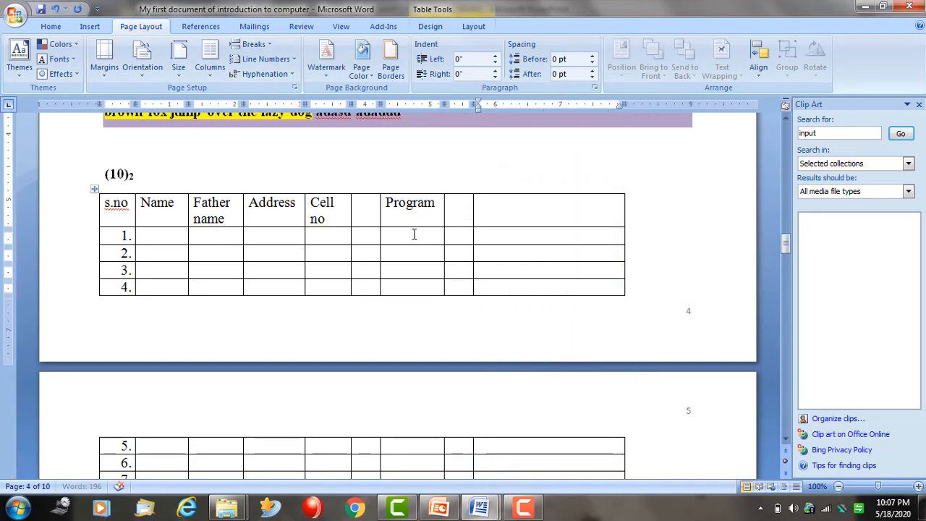
Delete the entire second numbered row of the table
{"action": "right_click", "coordinate": [156, 251]}
{"action": "left_click", "coordinate": [238, 296]}
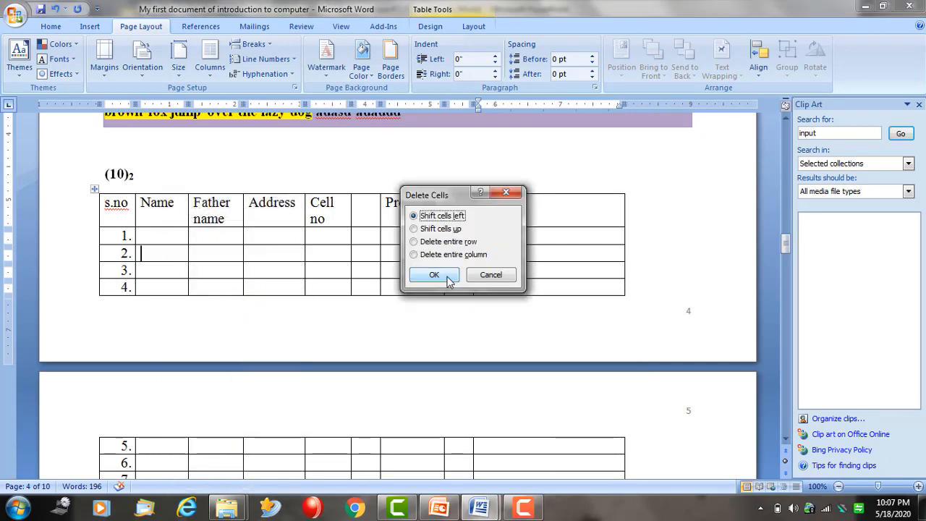
{"action": "left_click", "coordinate": [460, 244]}
{"action": "left_click", "coordinate": [438, 274]}
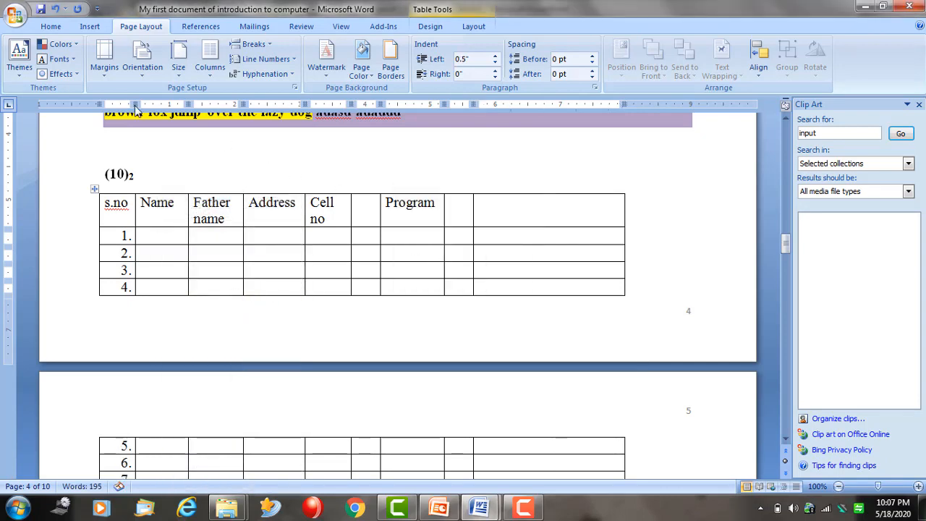
Set the paper size to A4 and switch the page orientation to Portrait
{"action": "left_click", "coordinate": [188, 60]}
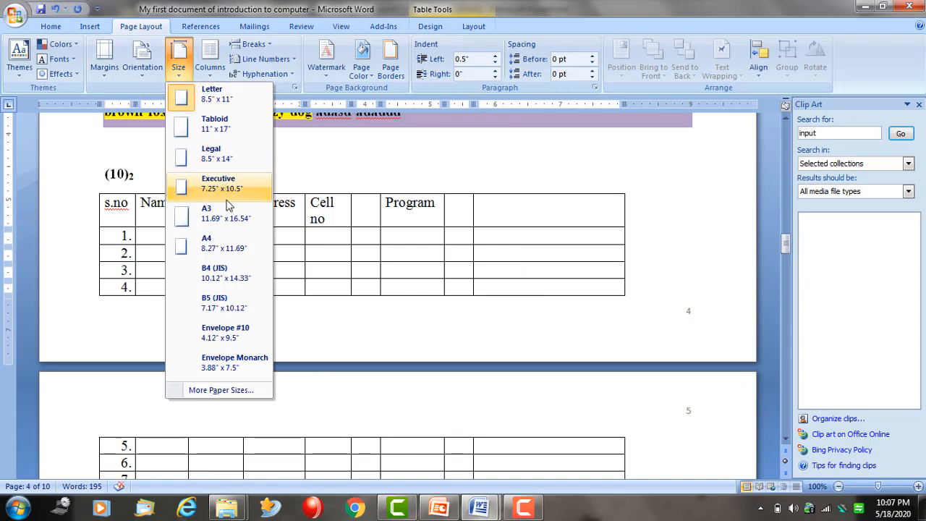
{"action": "left_click", "coordinate": [224, 248]}
{"action": "scroll", "coordinate": [477, 282], "scroll_direction": "up", "scroll_amount": 15}
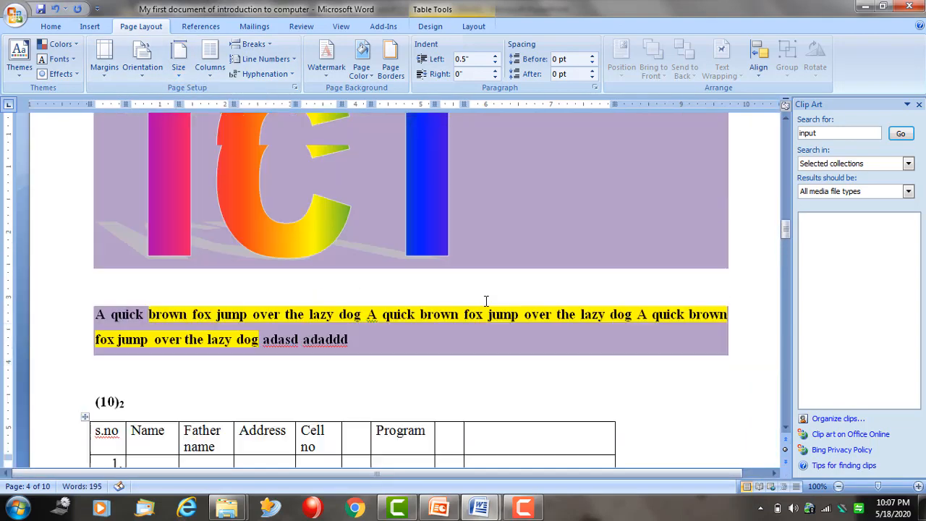
{"action": "scroll", "coordinate": [477, 281], "scroll_direction": "up", "scroll_amount": 3}
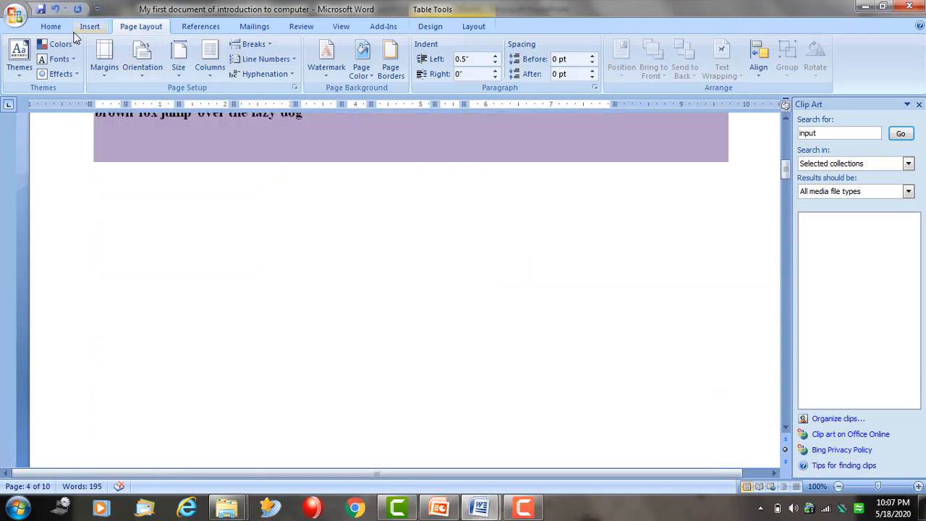
{"action": "left_click", "coordinate": [142, 61]}
{"action": "left_click", "coordinate": [176, 105]}
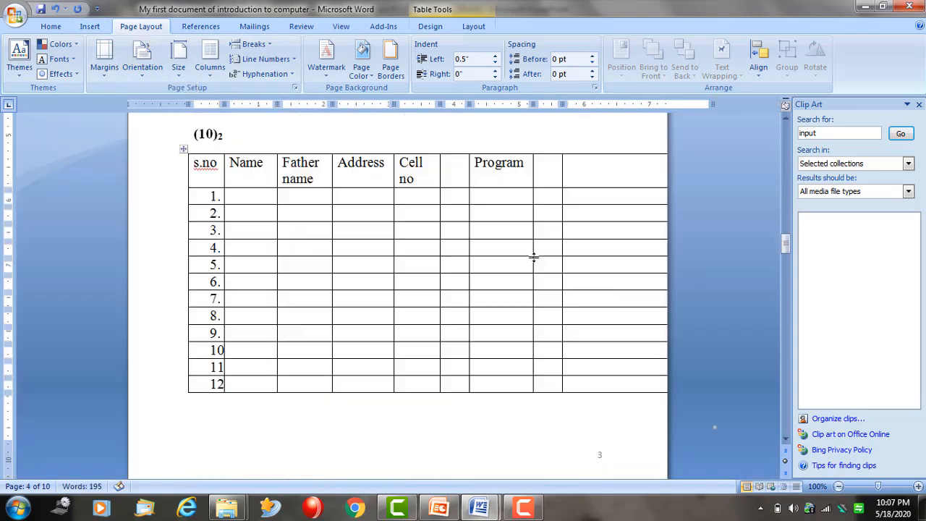
Delete the table's entire last column, the wide one running past the page's right edge
{"action": "scroll", "coordinate": [533, 258], "scroll_direction": "down", "scroll_amount": 1}
{"action": "right_click", "coordinate": [491, 163]}
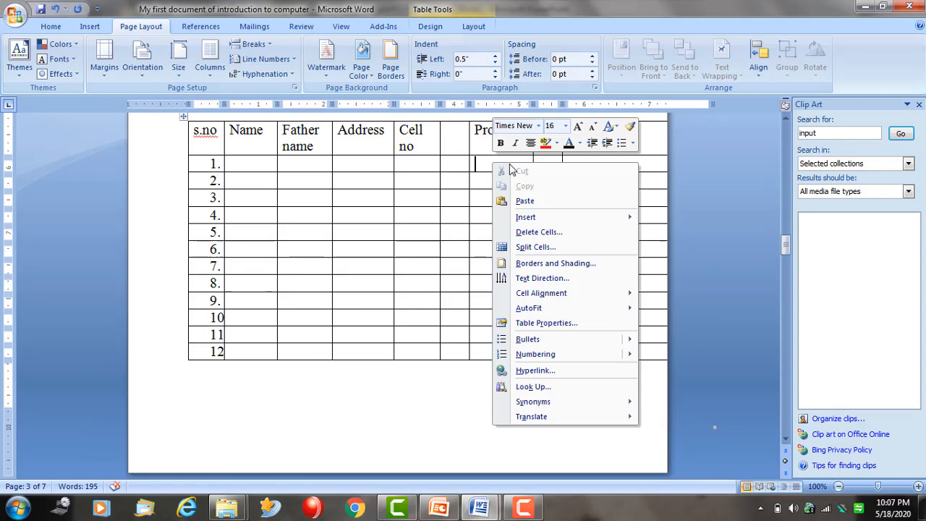
{"action": "right_click", "coordinate": [662, 146]}
{"action": "left_click", "coordinate": [705, 209]}
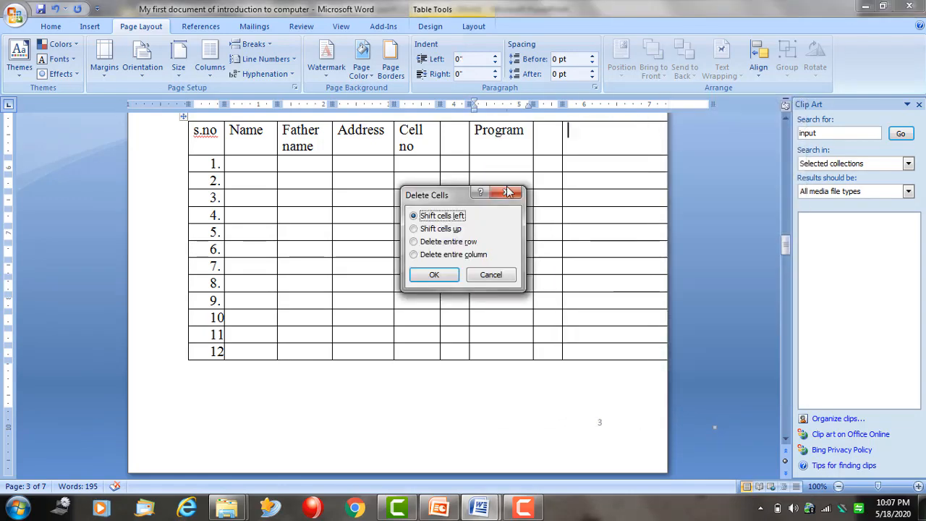
{"action": "left_click", "coordinate": [456, 255]}
{"action": "left_click", "coordinate": [433, 274]}
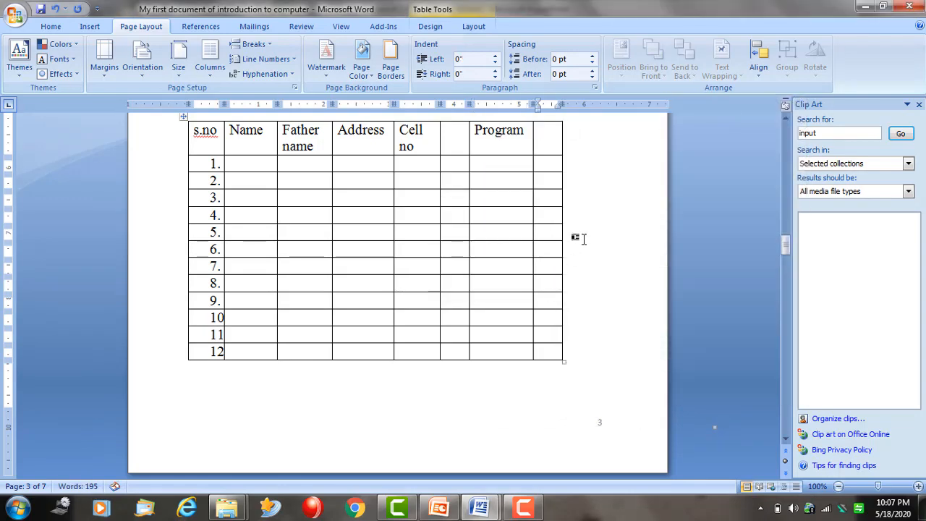
Change the document's paper size to Legal, 8.5" x 14"
{"action": "scroll", "coordinate": [571, 260], "scroll_direction": "up", "scroll_amount": 10}
{"action": "scroll", "coordinate": [554, 351], "scroll_direction": "up", "scroll_amount": 10}
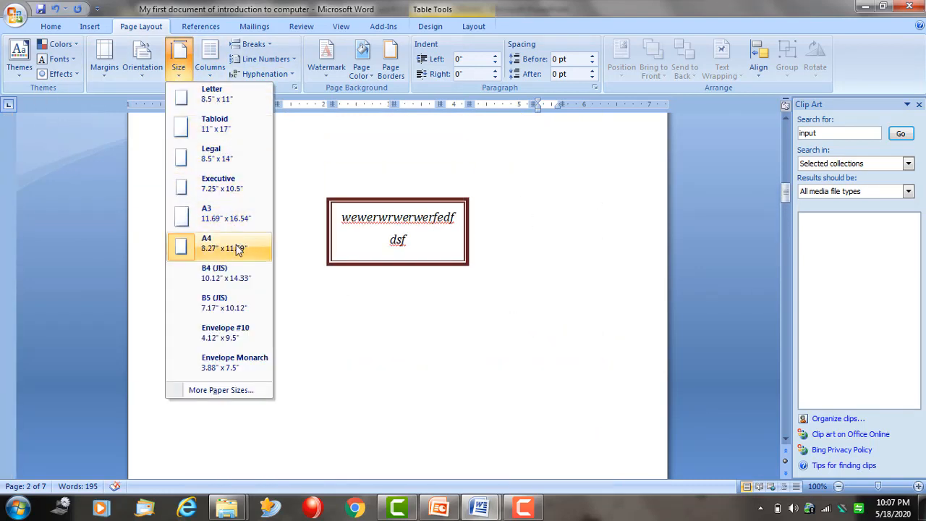
{"action": "left_click", "coordinate": [229, 154]}
Look through the document's pages to examine how the content is laid out on Legal paper
{"action": "scroll", "coordinate": [542, 279], "scroll_direction": "down", "scroll_amount": 5}
{"action": "scroll", "coordinate": [543, 280], "scroll_direction": "down", "scroll_amount": 4}
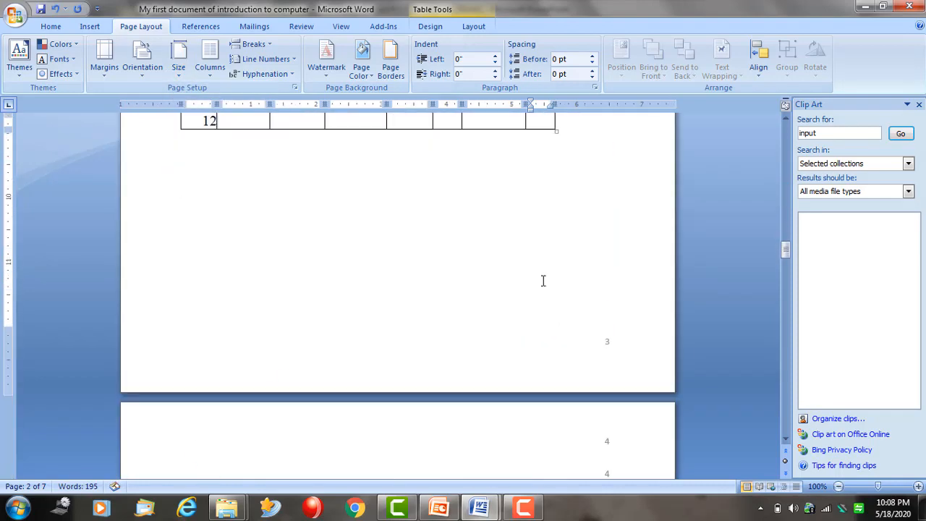
{"action": "scroll", "coordinate": [543, 279], "scroll_direction": "up", "scroll_amount": 10}
{"action": "scroll", "coordinate": [542, 278], "scroll_direction": "up", "scroll_amount": 8}
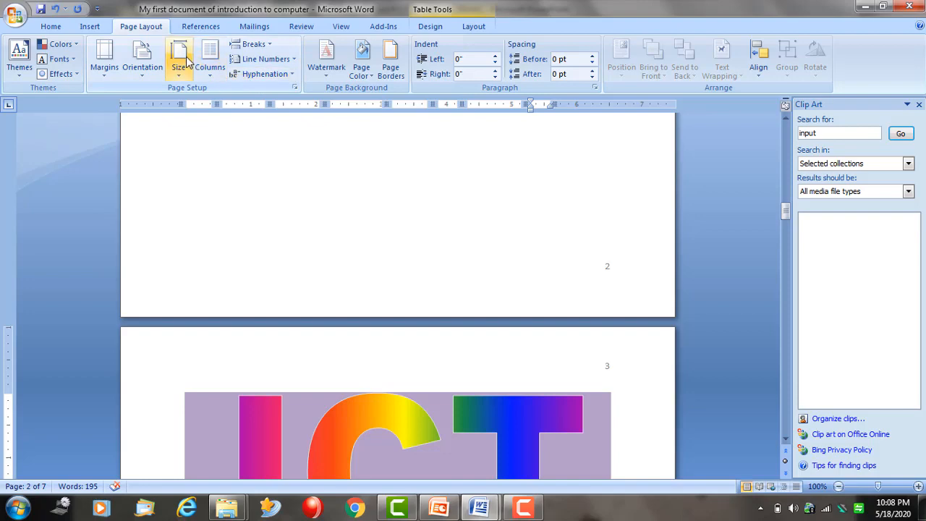
{"action": "scroll", "coordinate": [318, 223], "scroll_direction": "down", "scroll_amount": 8}
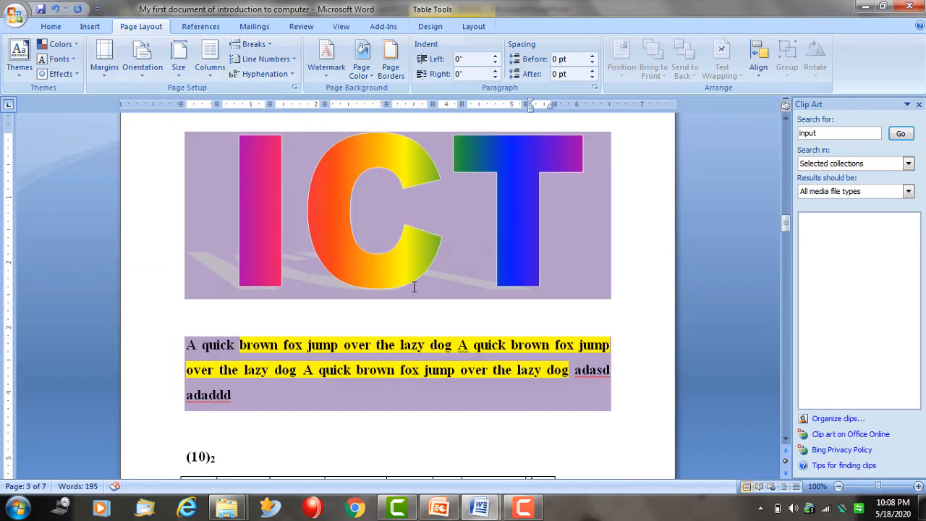
{"action": "scroll", "coordinate": [414, 283], "scroll_direction": "up", "scroll_amount": 10}
{"action": "scroll", "coordinate": [405, 257], "scroll_direction": "down", "scroll_amount": 9}
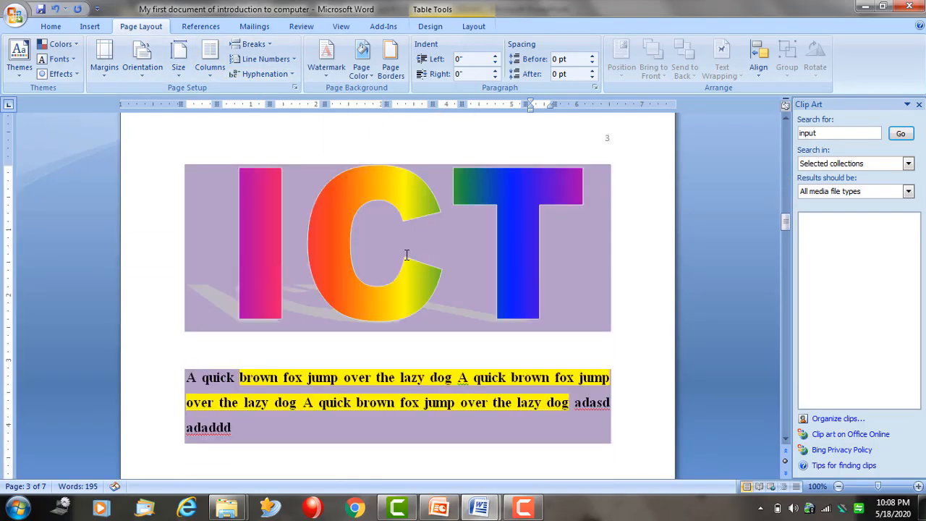
{"action": "scroll", "coordinate": [406, 254], "scroll_direction": "down", "scroll_amount": 6}
{"action": "scroll", "coordinate": [395, 243], "scroll_direction": "up", "scroll_amount": 5}
{"action": "scroll", "coordinate": [282, 313], "scroll_direction": "up", "scroll_amount": 12}
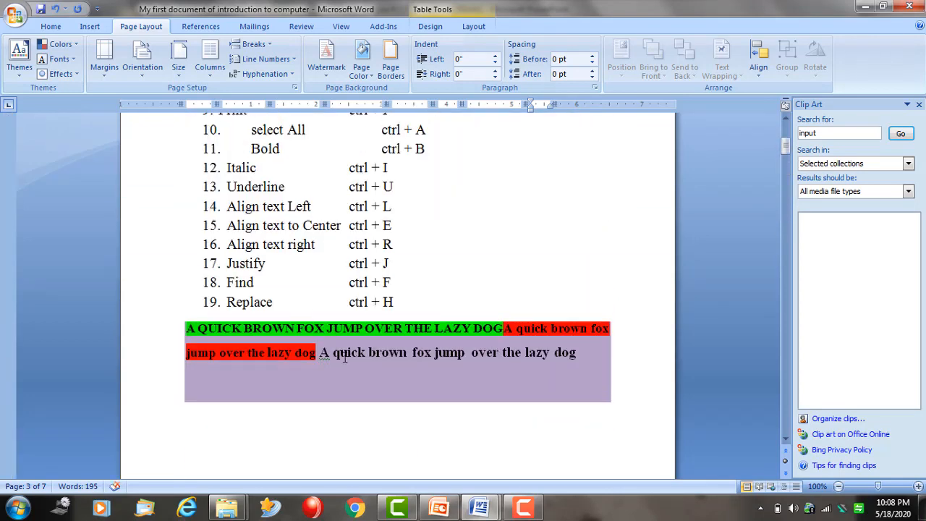
Copy the highlighted "A quick brown fox" paragraph below the shortcut list on page 1 and paste it five times in its place
{"action": "scroll", "coordinate": [356, 400], "scroll_direction": "down", "scroll_amount": 1}
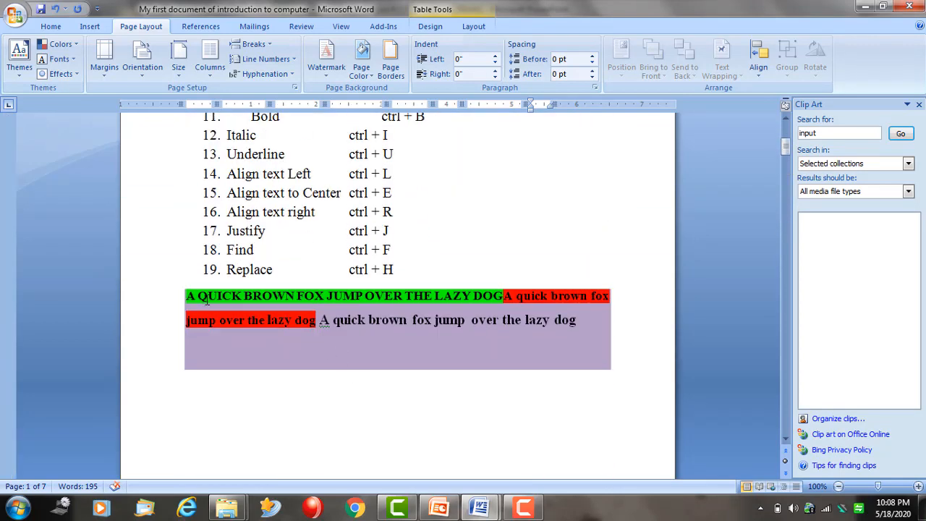
{"action": "left_click_drag", "start_coordinate": [191, 293], "coordinate": [586, 347]}
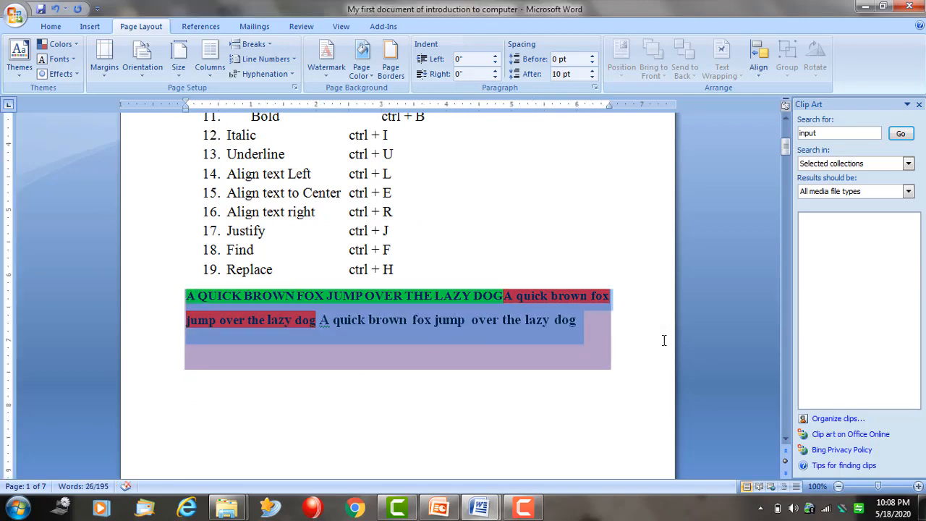
{"action": "key", "text": "ctrl+c"}
{"action": "key", "text": "ctrl+v"}
{"action": "key", "text": "ctrl+v"}
{"action": "key", "text": "ctrl+v"}
{"action": "key", "text": "ctrl+v"}
{"action": "key", "text": "ctrl+v"}
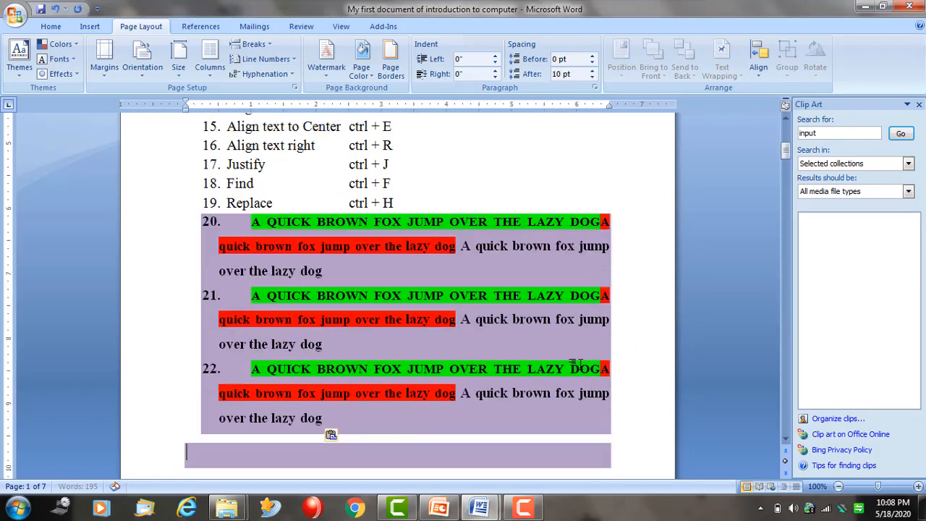
Select the pasted paragraphs numbered 20 to 24 and arrange them in two columns
{"action": "scroll", "coordinate": [537, 351], "scroll_direction": "up", "scroll_amount": 7}
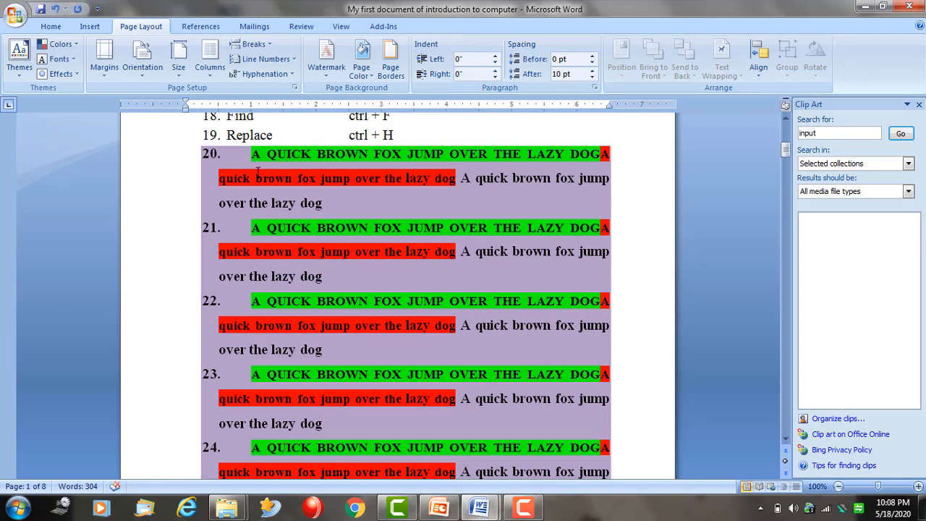
{"action": "left_click_drag", "start_coordinate": [248, 157], "coordinate": [567, 179]}
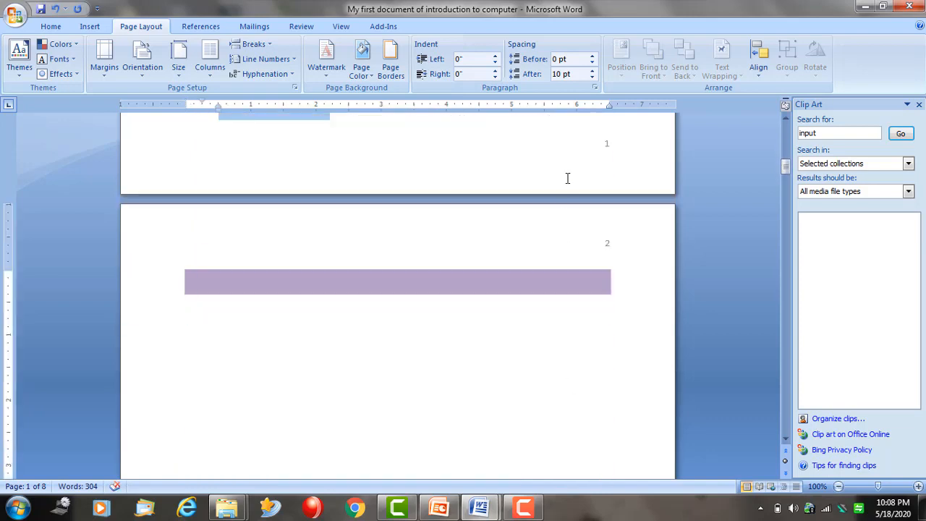
{"action": "scroll", "coordinate": [573, 181], "scroll_direction": "up", "scroll_amount": 9}
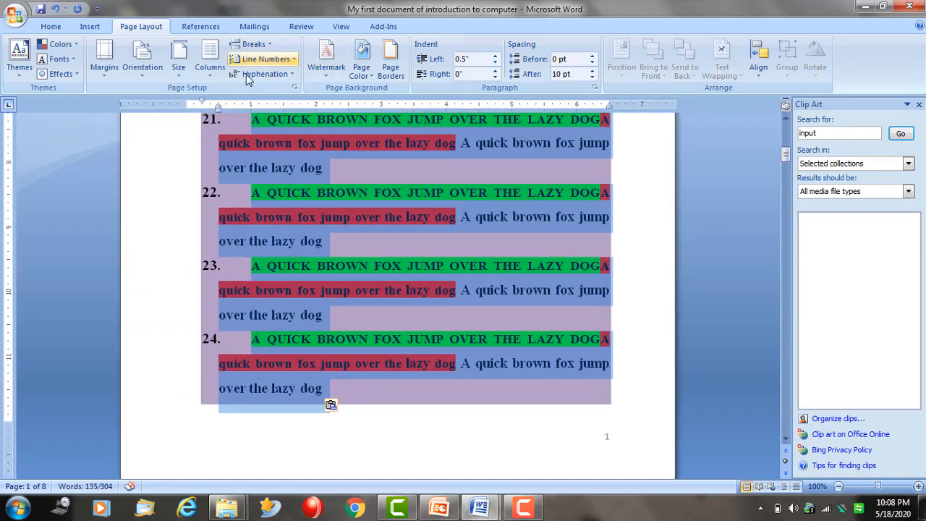
{"action": "left_click", "coordinate": [213, 57]}
{"action": "left_click", "coordinate": [233, 130]}
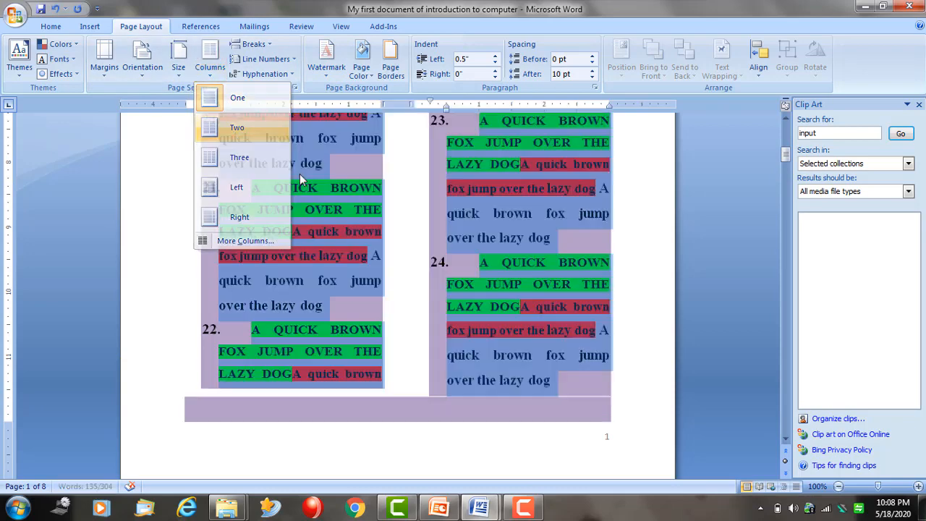
Change the selected fox paragraphs to a three-column layout
{"action": "scroll", "coordinate": [557, 291], "scroll_direction": "up", "scroll_amount": 3}
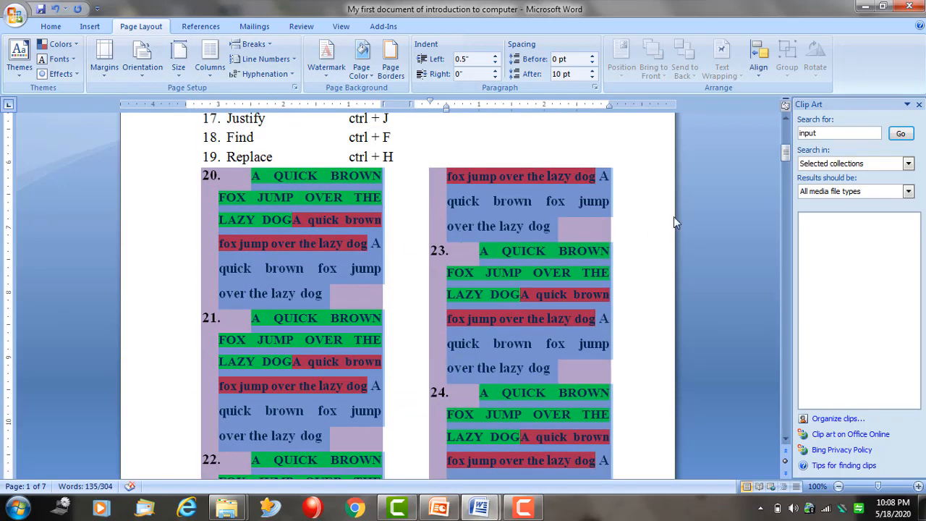
{"action": "left_click", "coordinate": [211, 58]}
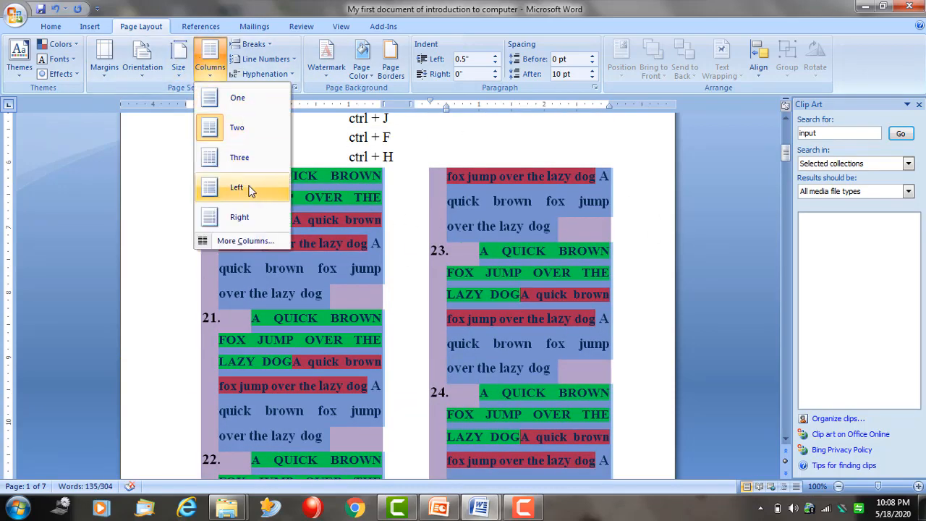
{"action": "left_click", "coordinate": [252, 158]}
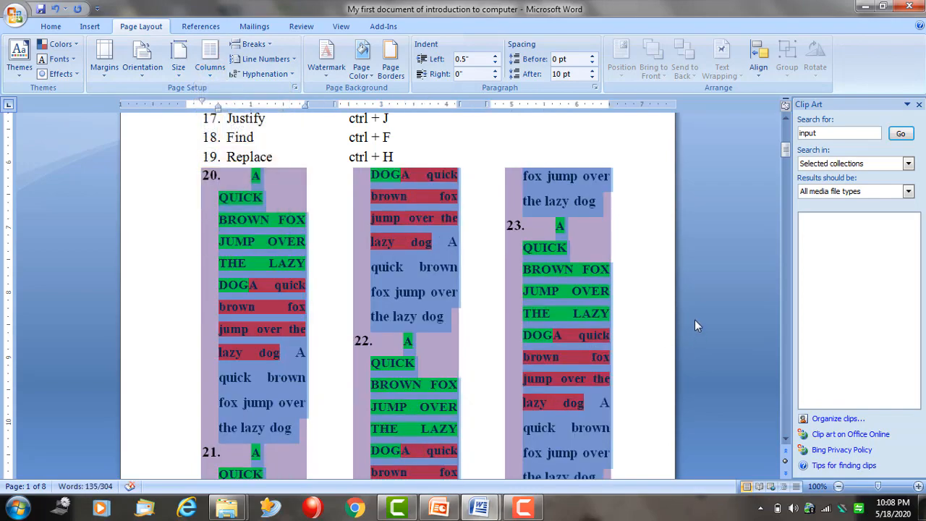
Deselect the text and examine how the three columns flow below the shortcut list and across the page end
{"action": "left_click", "coordinate": [671, 296]}
{"action": "scroll", "coordinate": [610, 298], "scroll_direction": "down", "scroll_amount": 9}
{"action": "scroll", "coordinate": [611, 298], "scroll_direction": "up", "scroll_amount": 5}
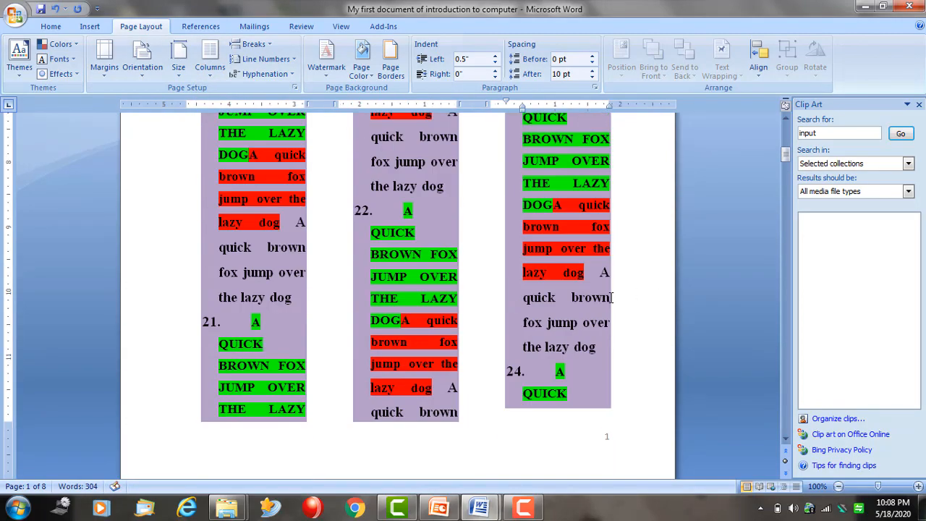
{"action": "scroll", "coordinate": [611, 297], "scroll_direction": "up", "scroll_amount": 8}
{"action": "scroll", "coordinate": [611, 297], "scroll_direction": "down", "scroll_amount": 2}
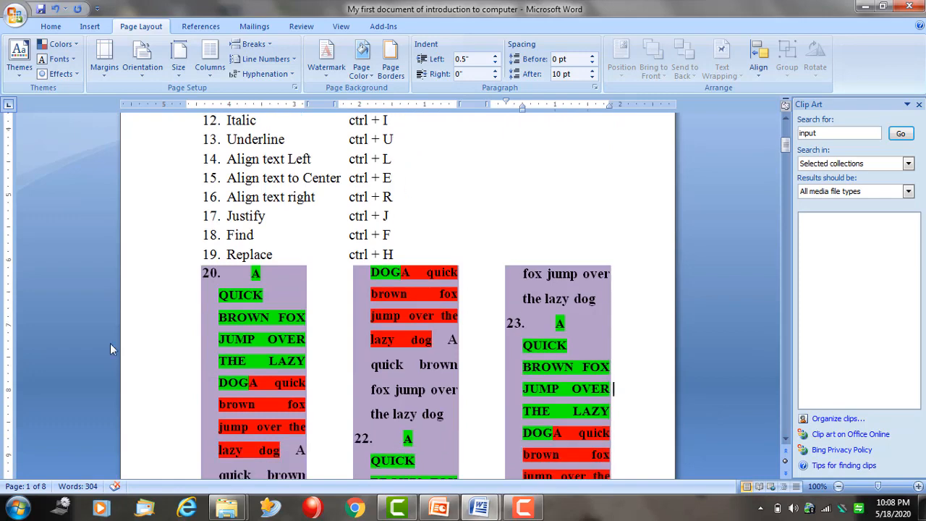
{"action": "scroll", "coordinate": [241, 277], "scroll_direction": "down", "scroll_amount": 3}
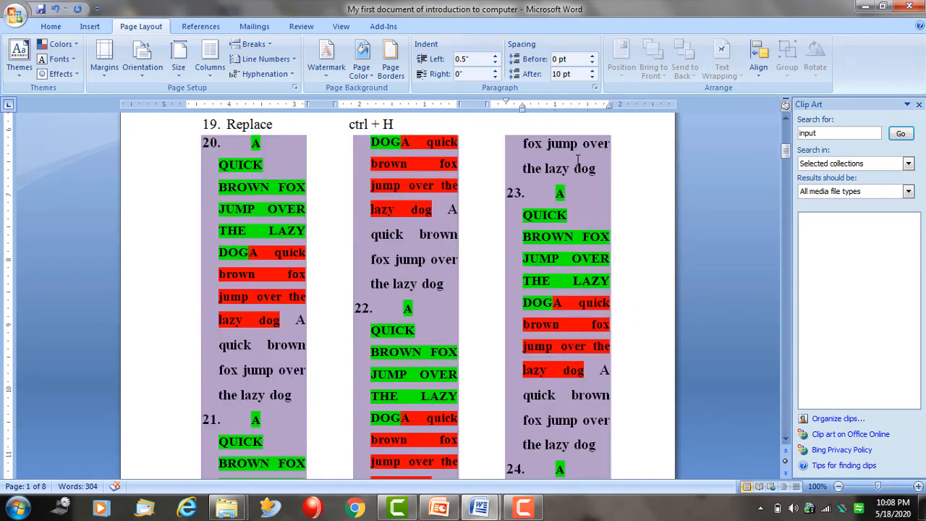
{"action": "left_click", "coordinate": [509, 202]}
{"action": "left_click", "coordinate": [465, 218]}
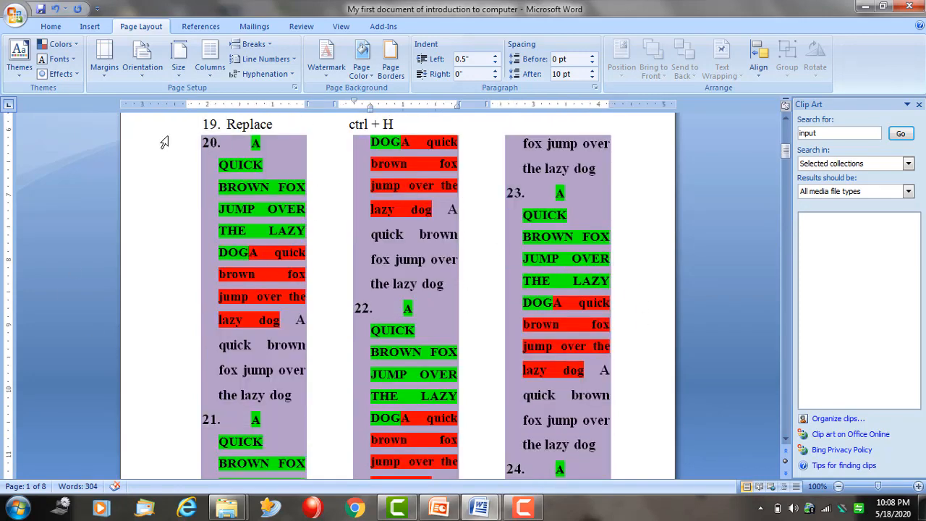
Select the fox paragraphs on page 1 from item 20 to QUICK in item 24 and set their paragraph shading to white
{"action": "left_click_drag", "start_coordinate": [204, 141], "coordinate": [567, 257]}
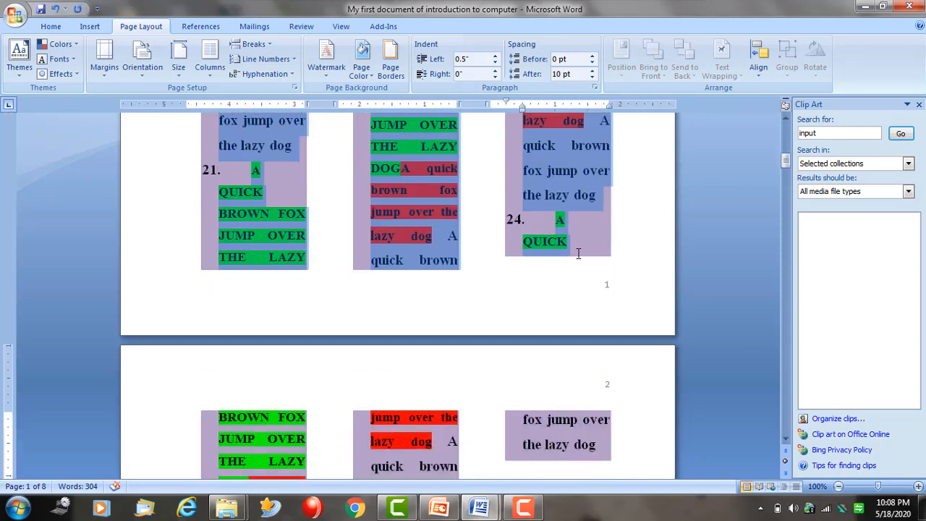
{"action": "left_click", "coordinate": [50, 26]}
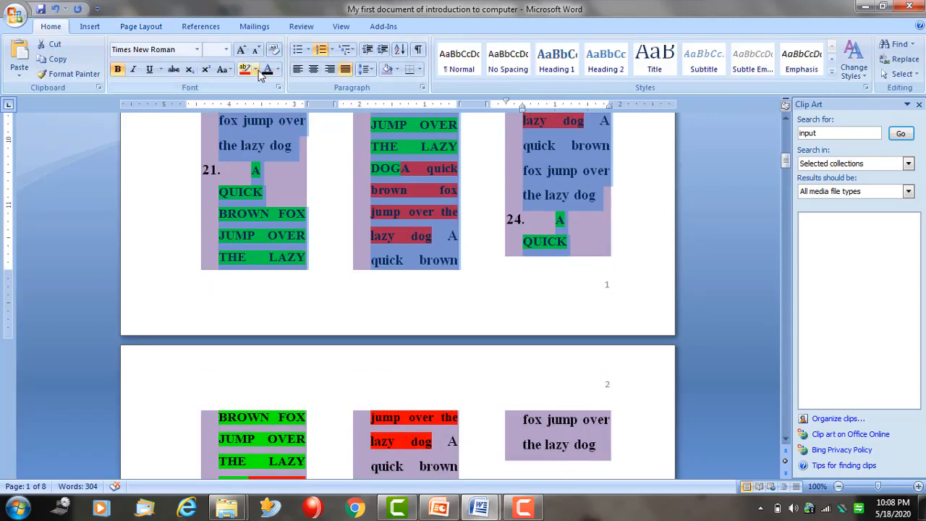
{"action": "left_click", "coordinate": [398, 70]}
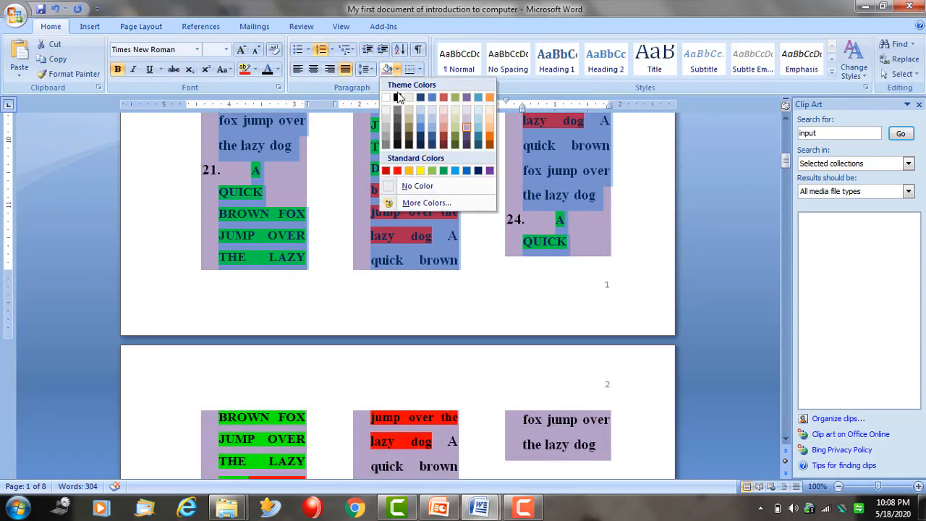
{"action": "left_click", "coordinate": [386, 97]}
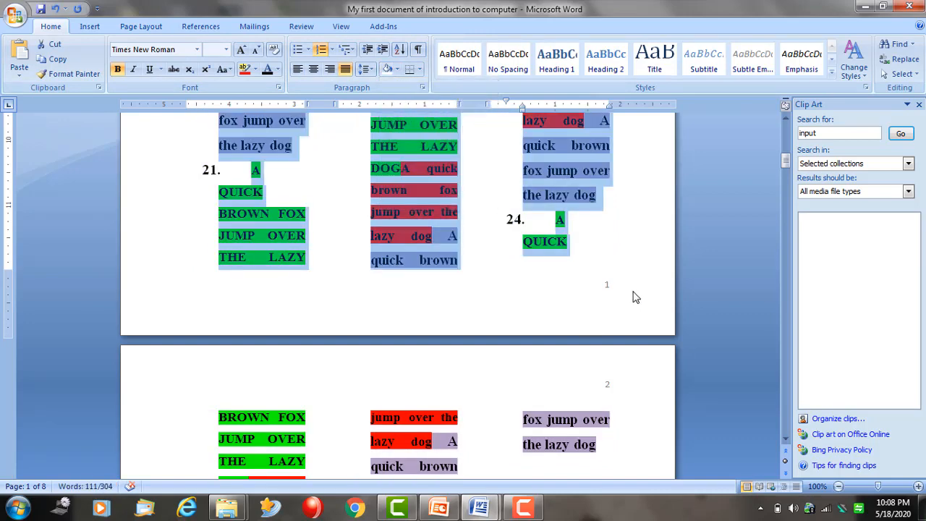
Remove the green and red text highlighting from the selected fox paragraphs on page 1
{"action": "left_click", "coordinate": [255, 69]}
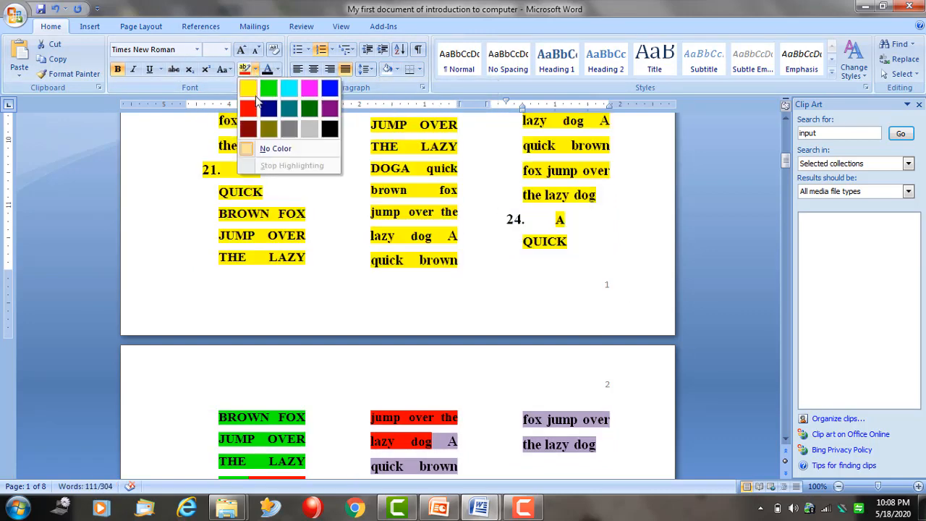
{"action": "left_click", "coordinate": [268, 150]}
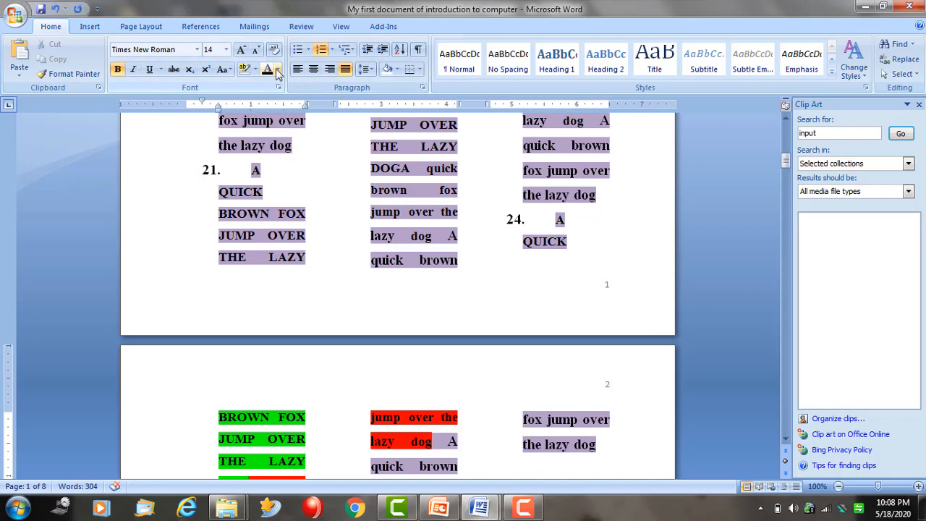
{"action": "left_click", "coordinate": [277, 70]}
{"action": "left_click", "coordinate": [271, 88]}
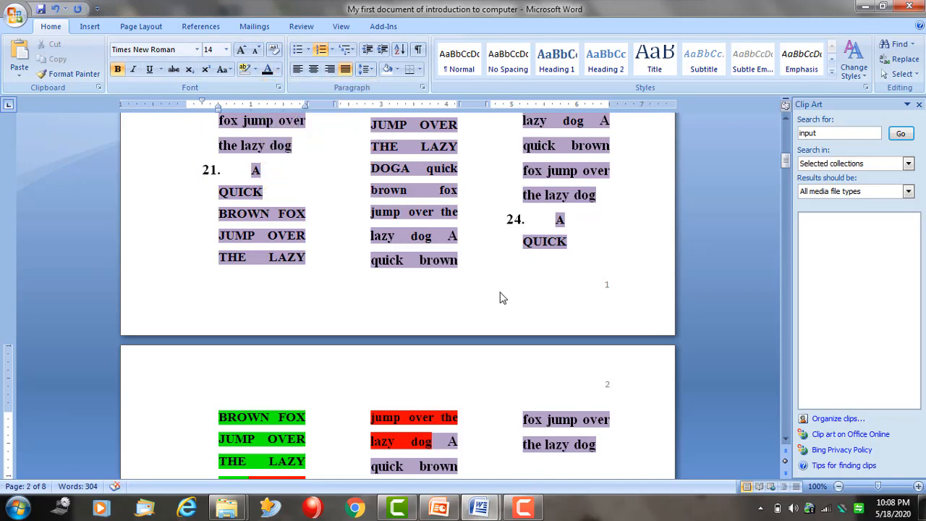
Select the whole document and clear all text highlighting, including the remaining fox lines on page 2
{"action": "scroll", "coordinate": [509, 283], "scroll_direction": "up", "scroll_amount": 5}
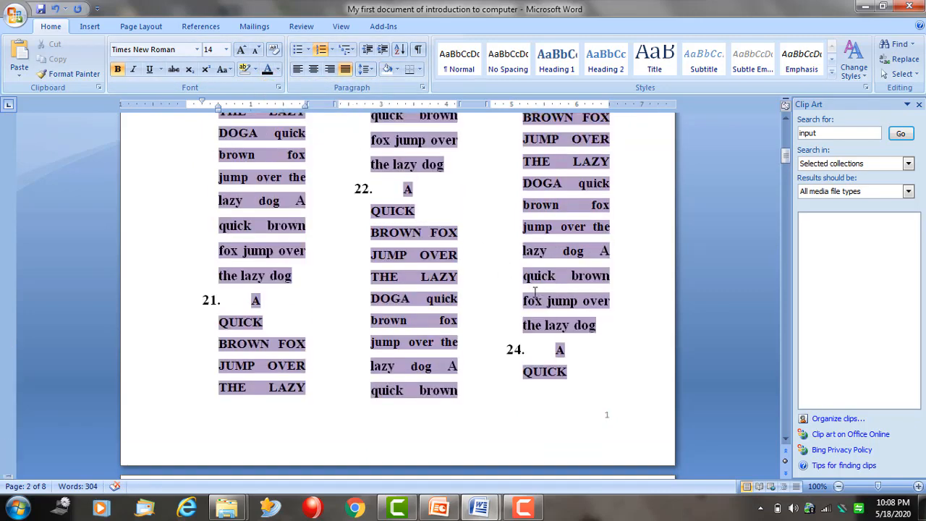
{"action": "key", "text": "shift+Home"}
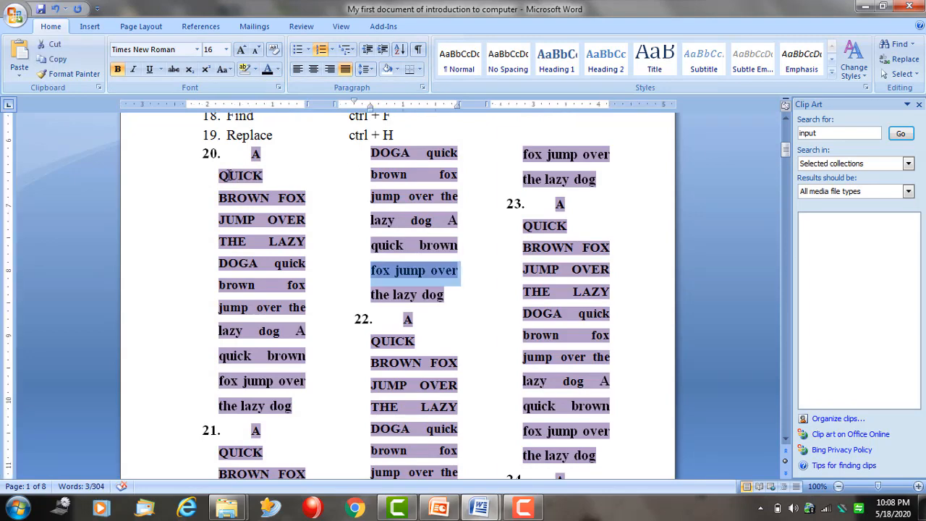
{"action": "key", "text": "ctrl+a"}
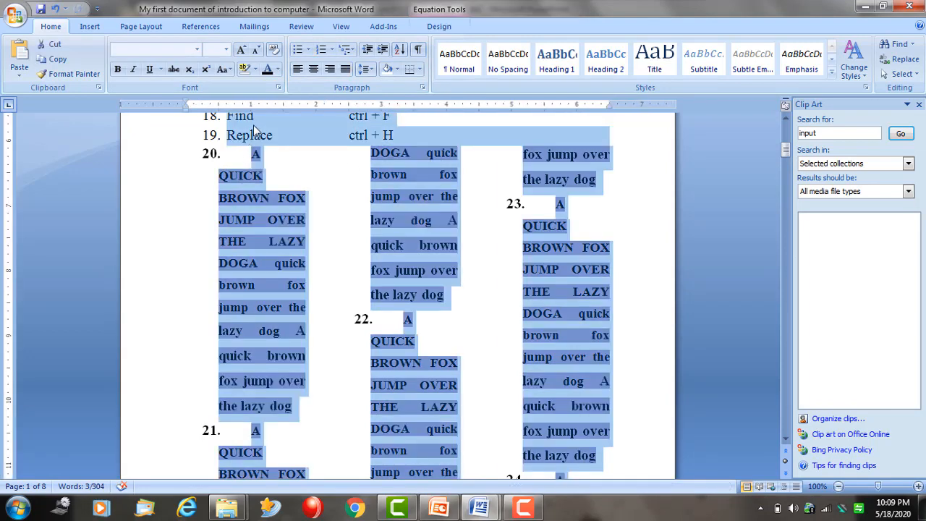
{"action": "left_click", "coordinate": [255, 69]}
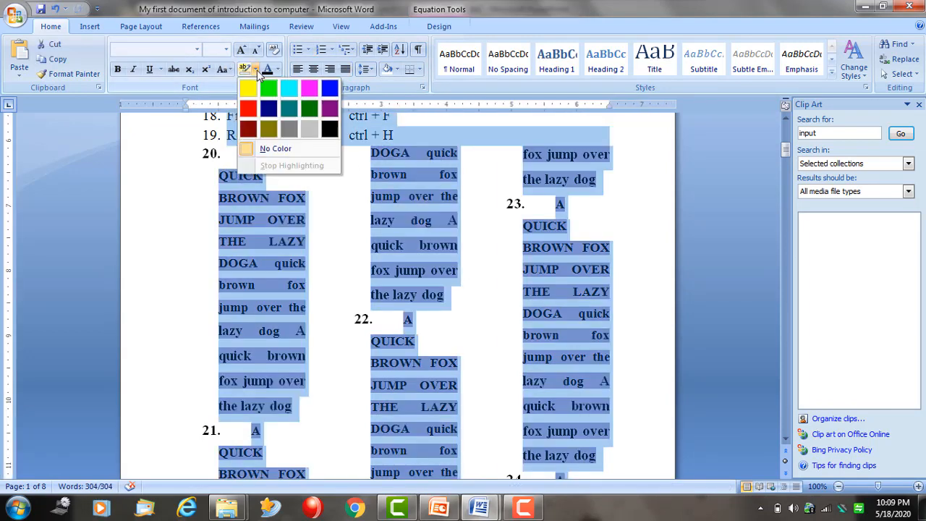
{"action": "left_click", "coordinate": [276, 149]}
{"action": "left_click", "coordinate": [324, 220]}
{"action": "left_click", "coordinate": [399, 250]}
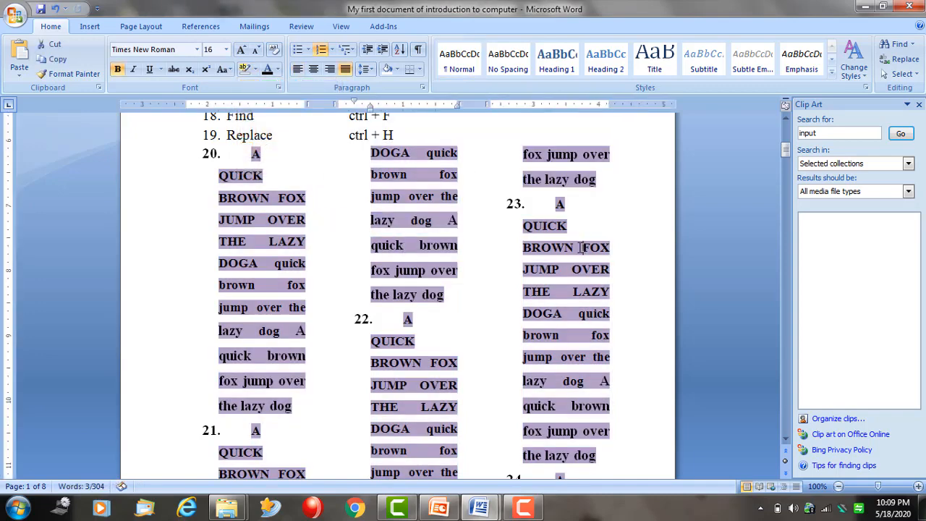
{"action": "left_click", "coordinate": [462, 269]}
{"action": "scroll", "coordinate": [494, 347], "scroll_direction": "down", "scroll_amount": 5}
{"action": "scroll", "coordinate": [475, 317], "scroll_direction": "down", "scroll_amount": 6}
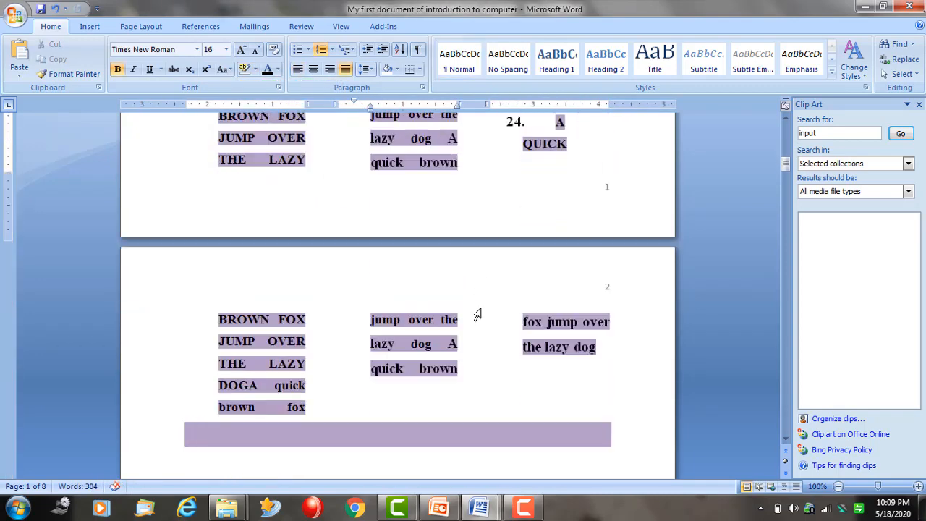
{"action": "scroll", "coordinate": [427, 323], "scroll_direction": "up", "scroll_amount": 8}
{"action": "scroll", "coordinate": [540, 338], "scroll_direction": "up", "scroll_amount": 5}
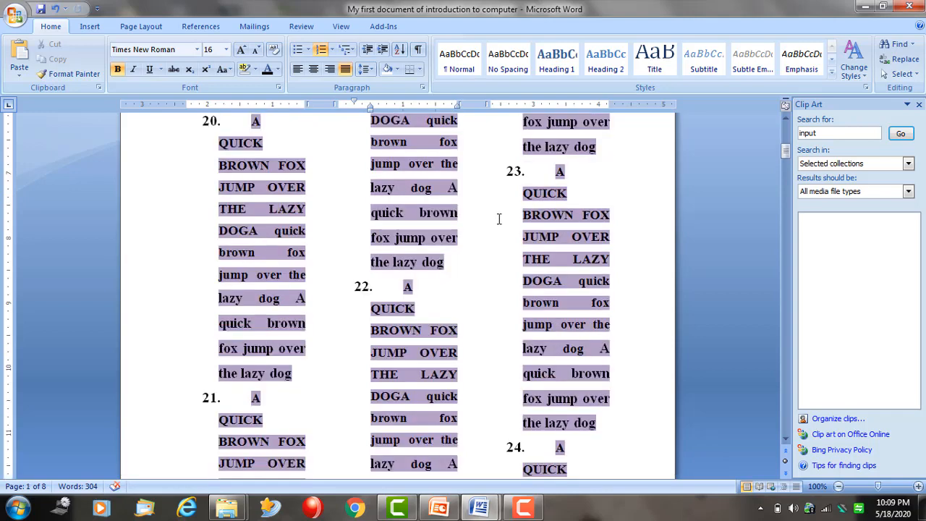
Insert a page break right after the "Find ctrl + F" line in the shortcut list
{"action": "left_click", "coordinate": [131, 27]}
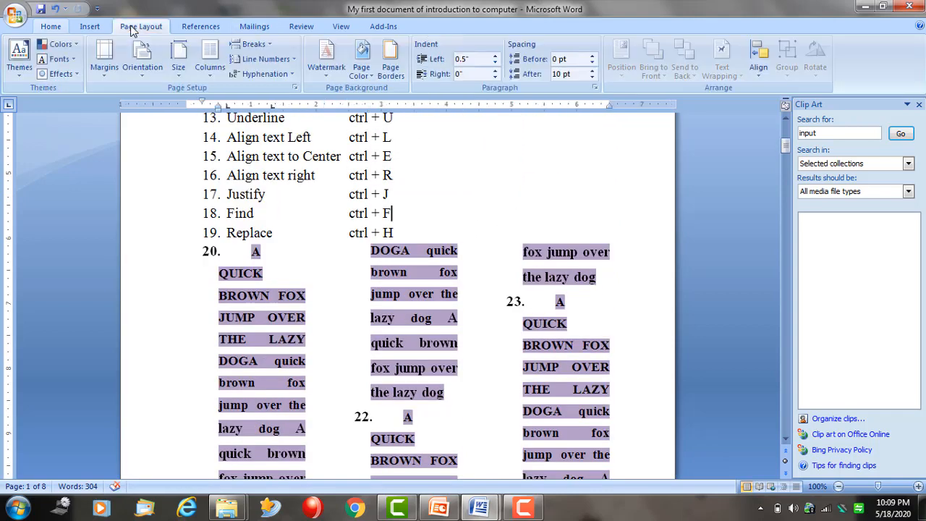
{"action": "left_click", "coordinate": [255, 45]}
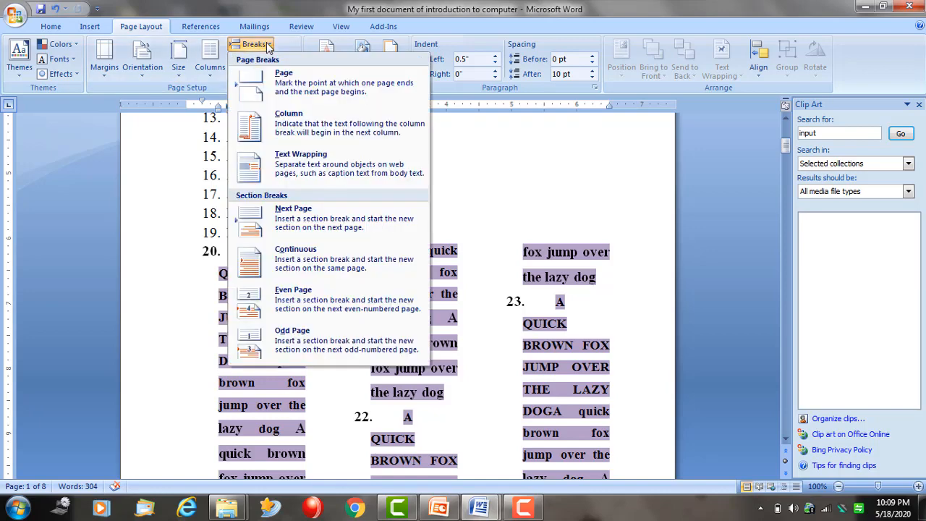
{"action": "left_click", "coordinate": [311, 86]}
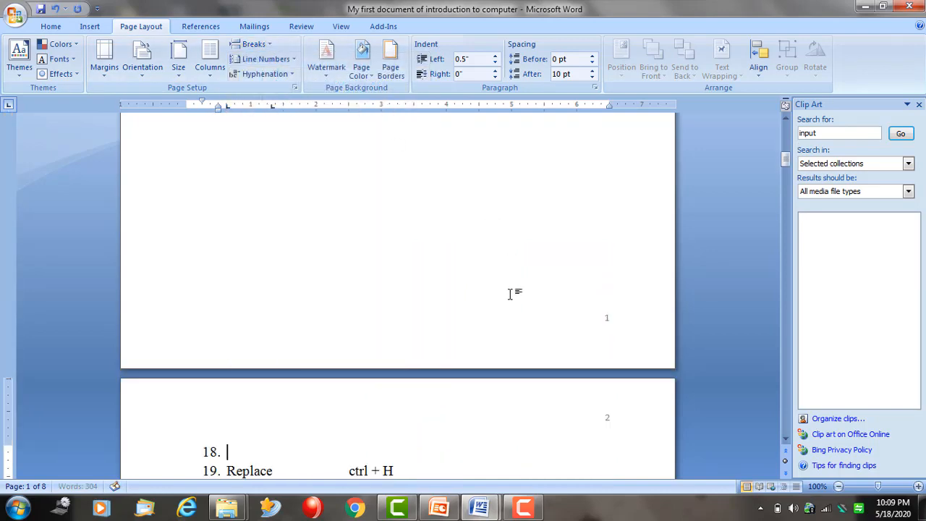
{"action": "scroll", "coordinate": [510, 294], "scroll_direction": "up", "scroll_amount": 6}
{"action": "scroll", "coordinate": [489, 306], "scroll_direction": "down", "scroll_amount": 8}
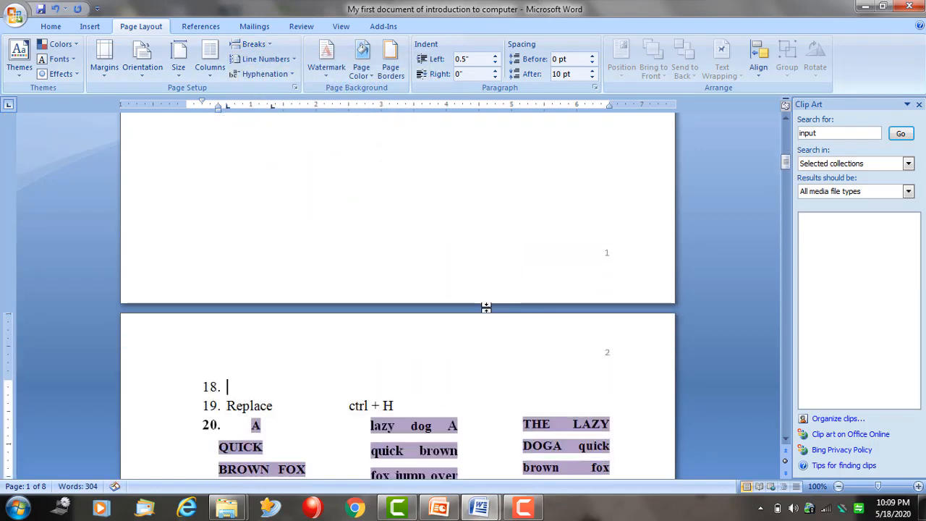
{"action": "scroll", "coordinate": [485, 308], "scroll_direction": "down", "scroll_amount": 5}
Insert a page break after the word QUICK in item 22 on page 2
{"action": "left_click", "coordinate": [417, 318]}
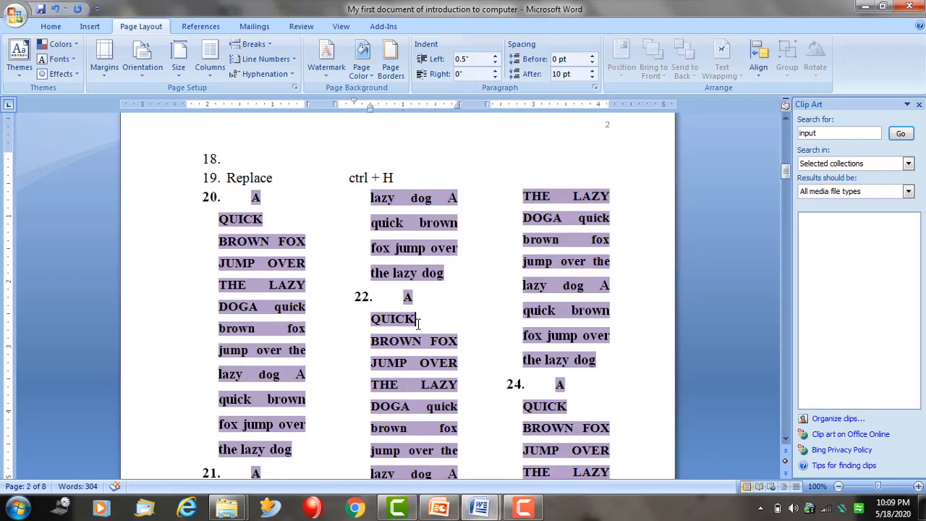
{"action": "left_click", "coordinate": [260, 44]}
{"action": "left_click", "coordinate": [284, 81]}
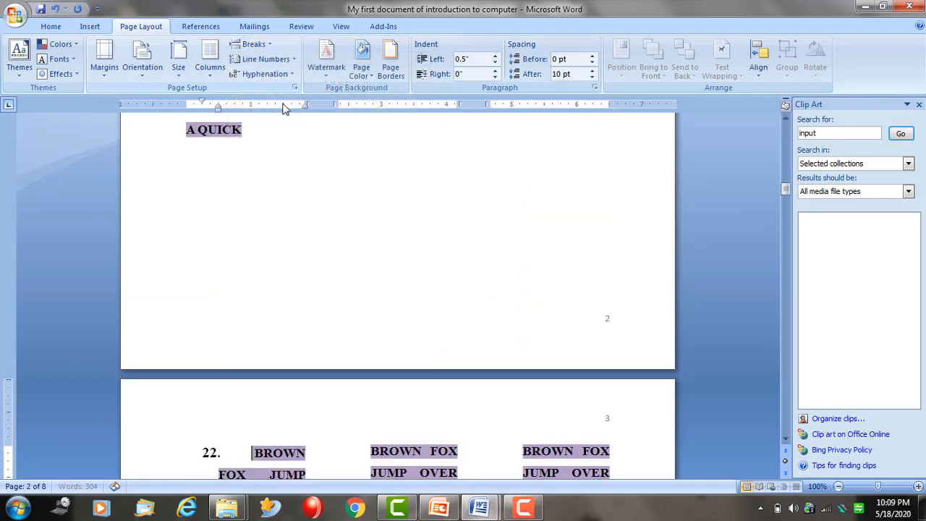
{"action": "scroll", "coordinate": [331, 263], "scroll_direction": "down", "scroll_amount": 5}
Insert a column break before BROWN at the start of item 22 on page 3
{"action": "left_click", "coordinate": [256, 44]}
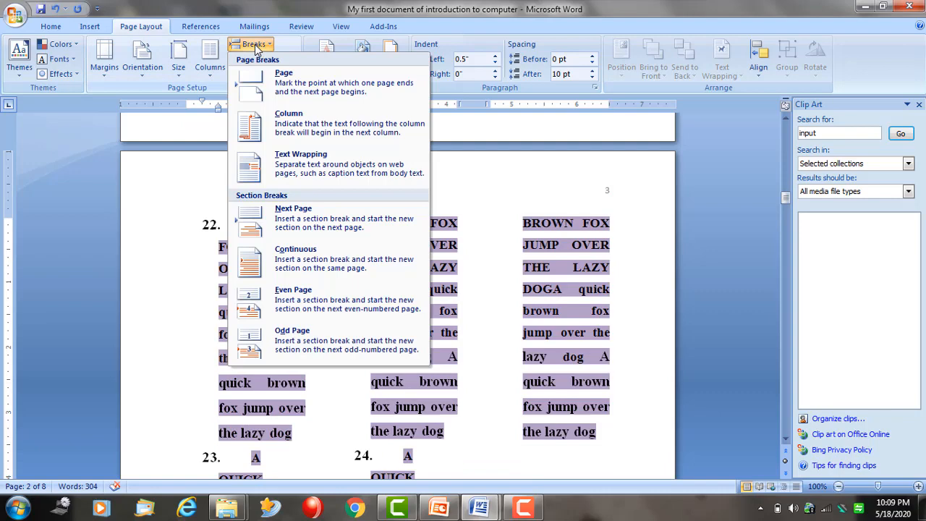
{"action": "left_click", "coordinate": [298, 124]}
{"action": "scroll", "coordinate": [418, 260], "scroll_direction": "down", "scroll_amount": 8}
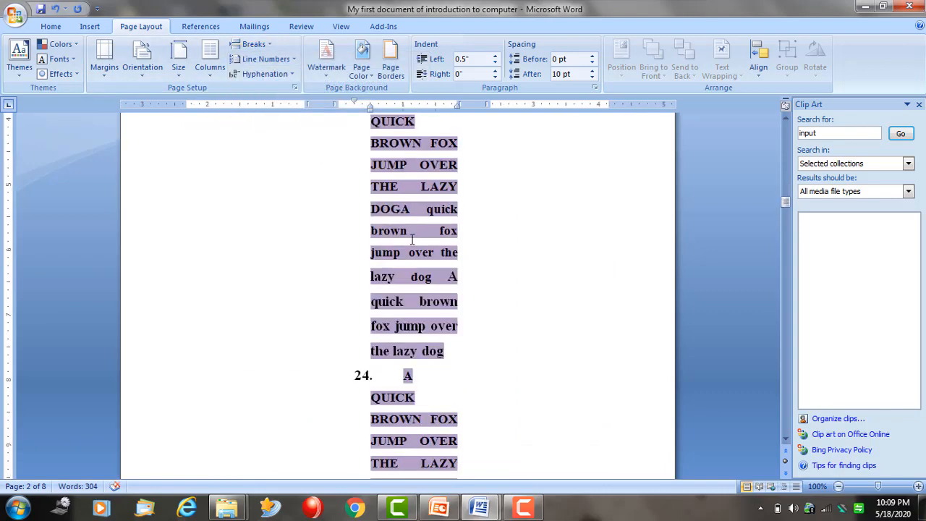
{"action": "scroll", "coordinate": [412, 238], "scroll_direction": "up", "scroll_amount": 3}
Turn on continuous line numbering for the section with the fox paragraphs and check the numbered pages
{"action": "left_click", "coordinate": [265, 58]}
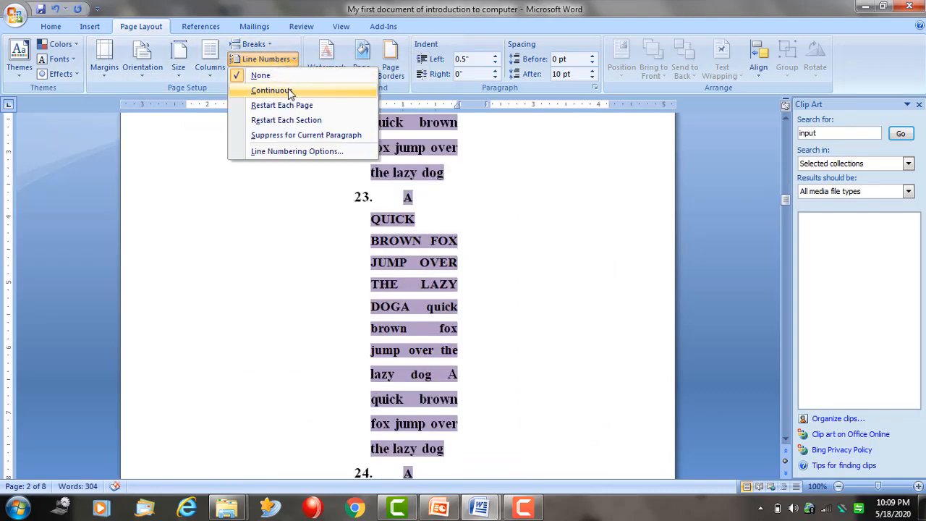
{"action": "left_click", "coordinate": [288, 90]}
{"action": "scroll", "coordinate": [355, 289], "scroll_direction": "up", "scroll_amount": 8}
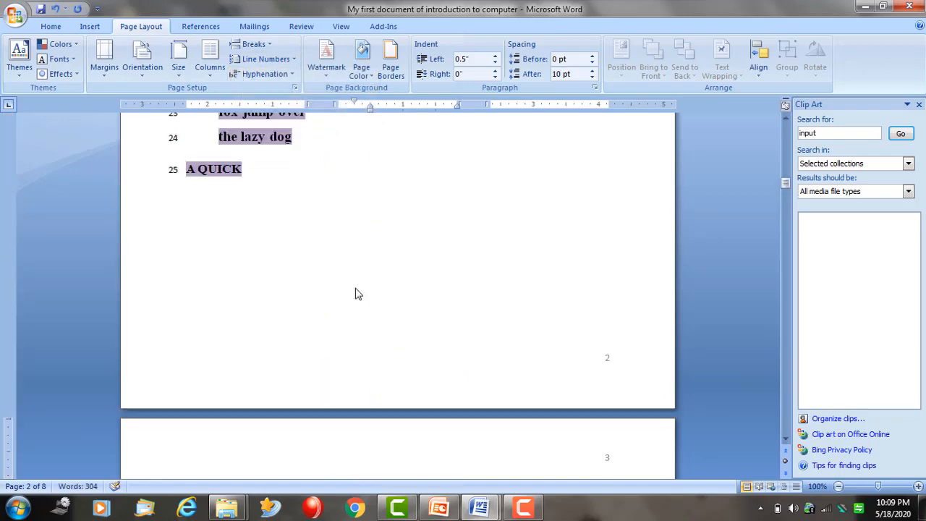
{"action": "scroll", "coordinate": [356, 292], "scroll_direction": "up", "scroll_amount": 15}
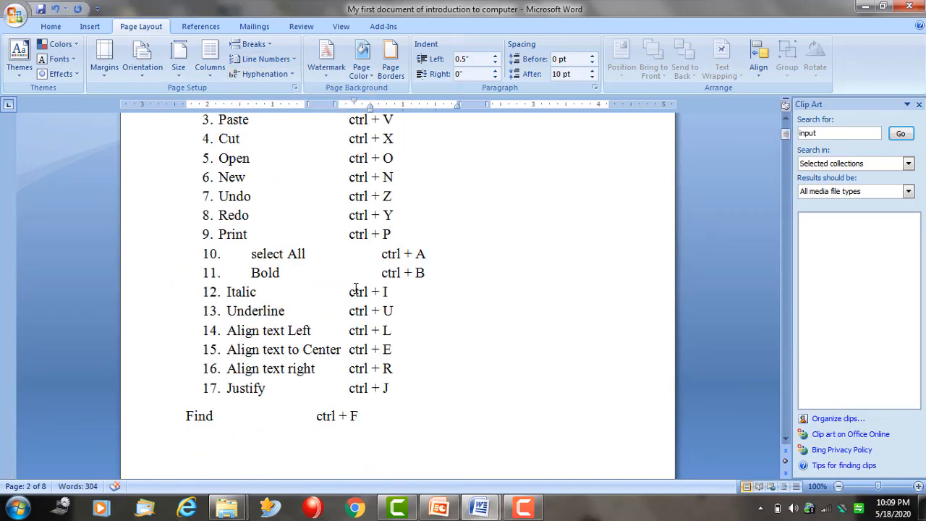
{"action": "scroll", "coordinate": [356, 289], "scroll_direction": "up", "scroll_amount": 4}
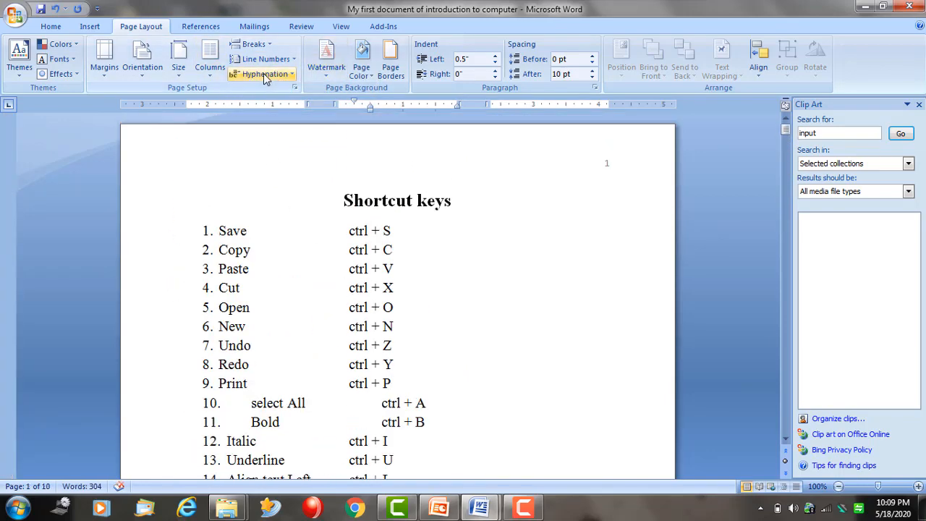
Apply the DO NOT COPY 2 watermark to the pages and check it behind the shortcut list on page 1
{"action": "left_click", "coordinate": [326, 73]}
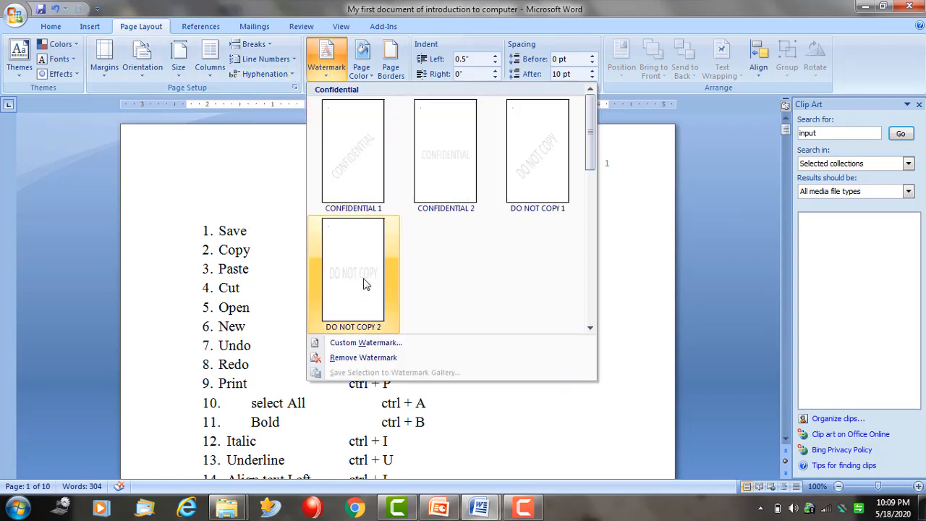
{"action": "left_click", "coordinate": [344, 252]}
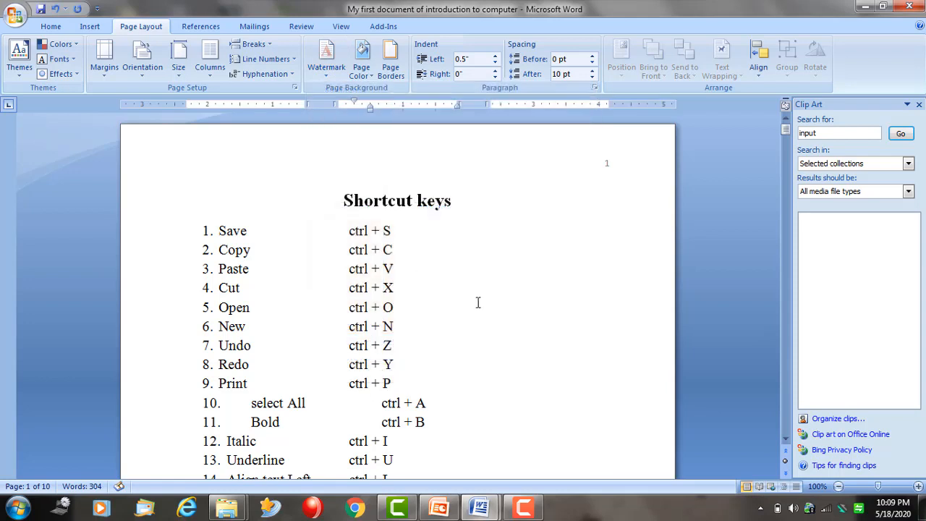
{"action": "left_click", "coordinate": [331, 69]}
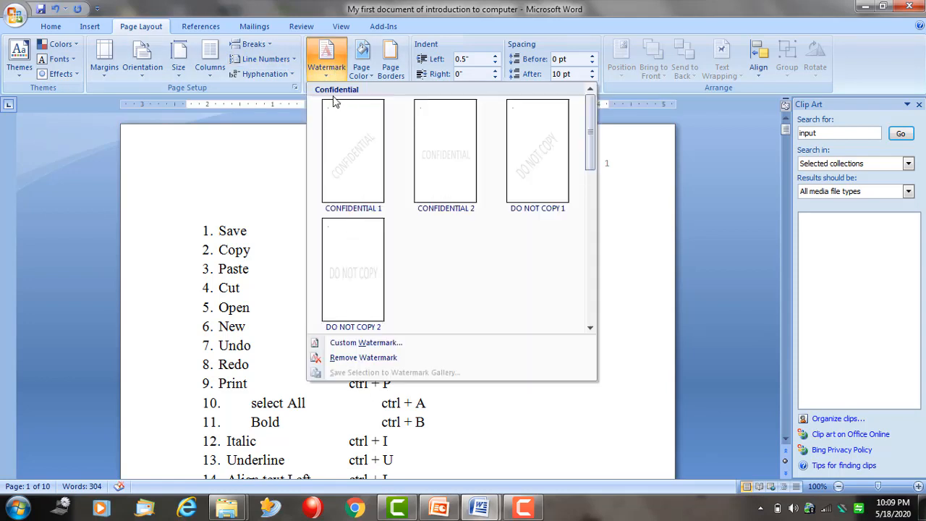
{"action": "left_click", "coordinate": [635, 286]}
{"action": "scroll", "coordinate": [582, 288], "scroll_direction": "down", "scroll_amount": 10}
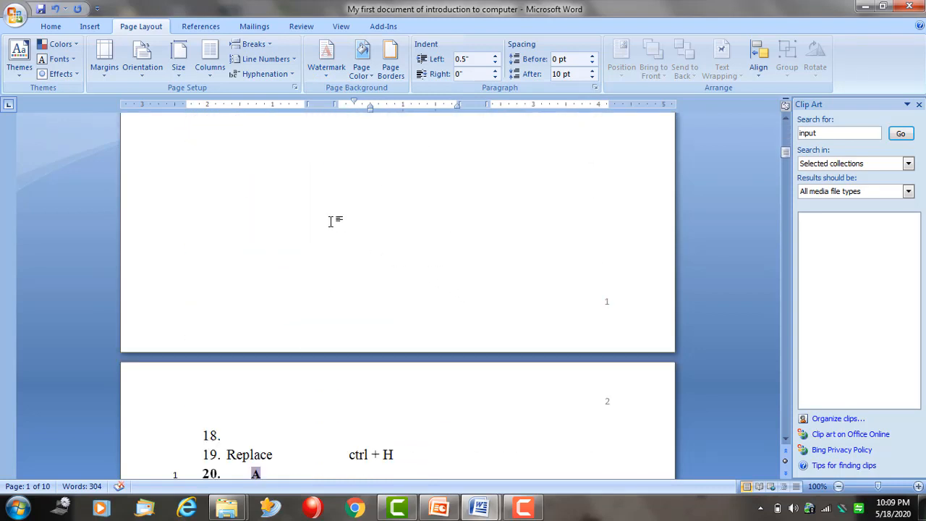
{"action": "left_click", "coordinate": [327, 62]}
{"action": "left_click", "coordinate": [361, 286]}
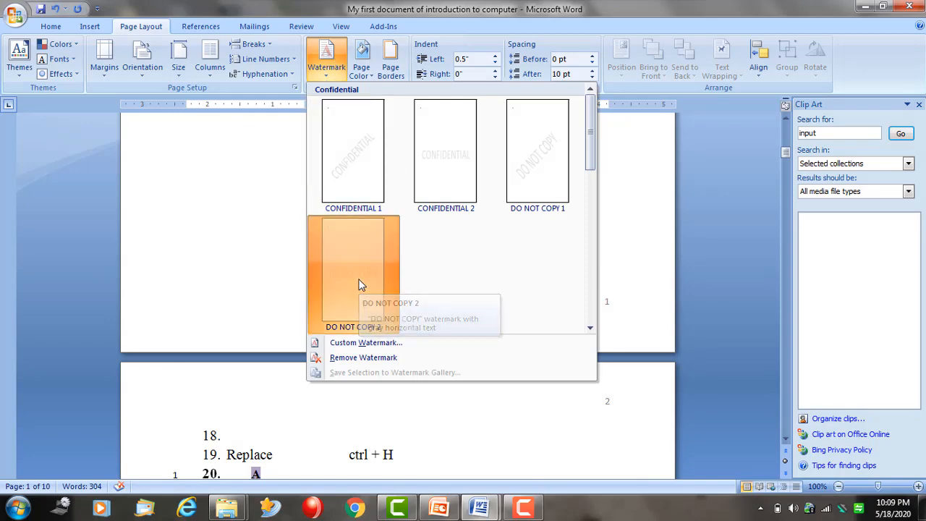
{"action": "scroll", "coordinate": [457, 230], "scroll_direction": "up", "scroll_amount": 5}
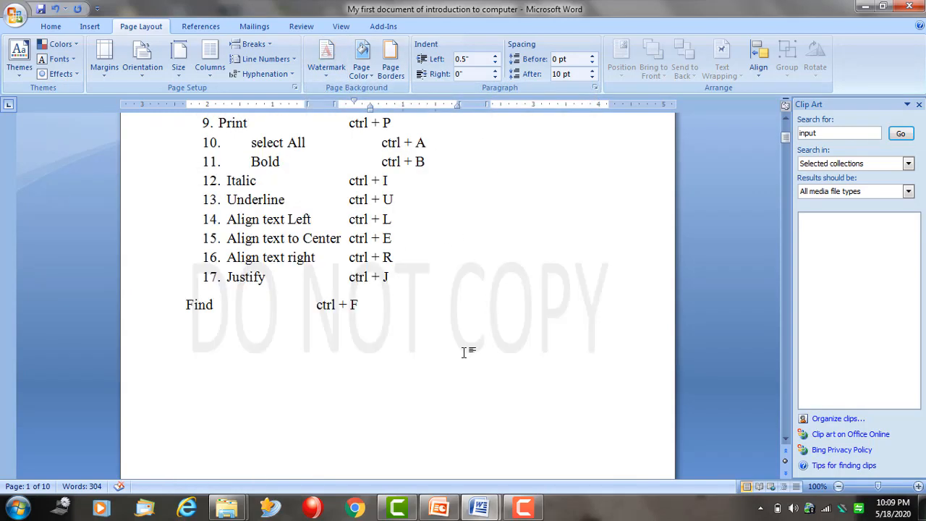
{"action": "scroll", "coordinate": [481, 333], "scroll_direction": "up", "scroll_amount": 5}
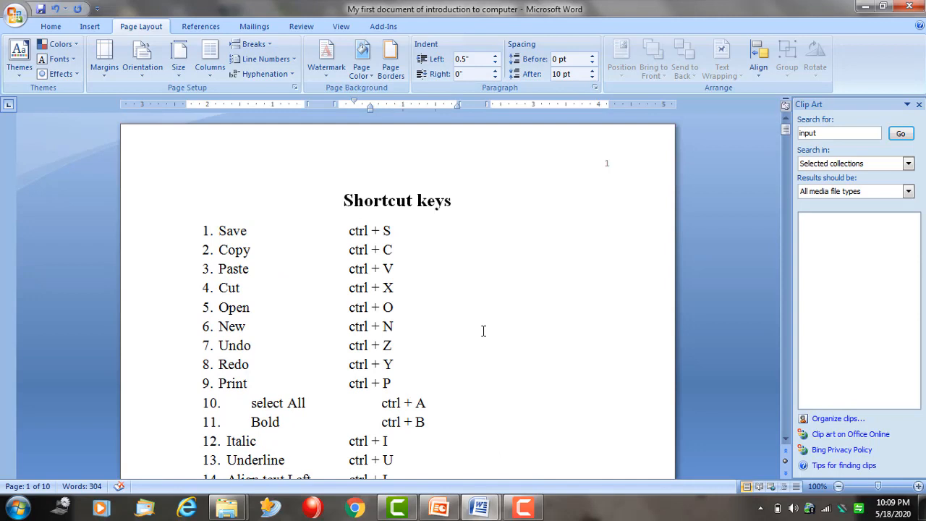
{"action": "scroll", "coordinate": [489, 252], "scroll_direction": "down", "scroll_amount": 5}
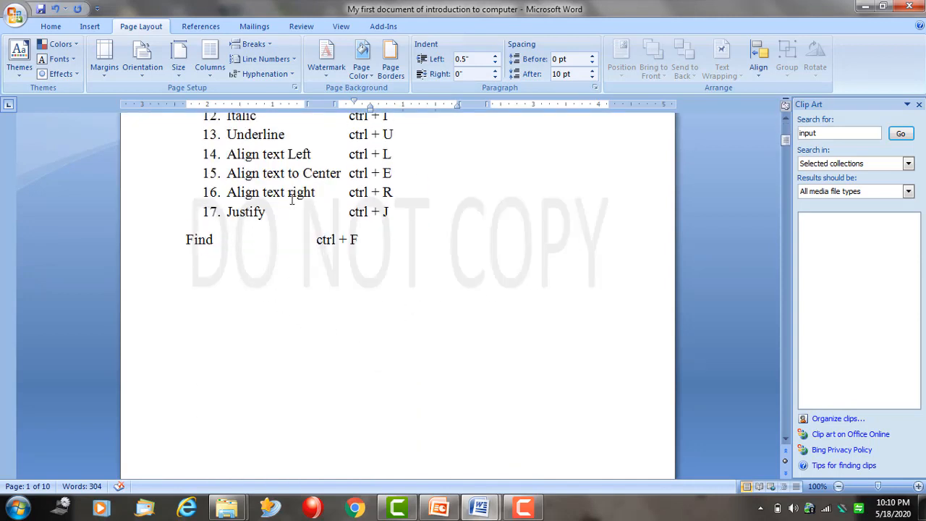
{"action": "scroll", "coordinate": [523, 234], "scroll_direction": "up", "scroll_amount": 3}
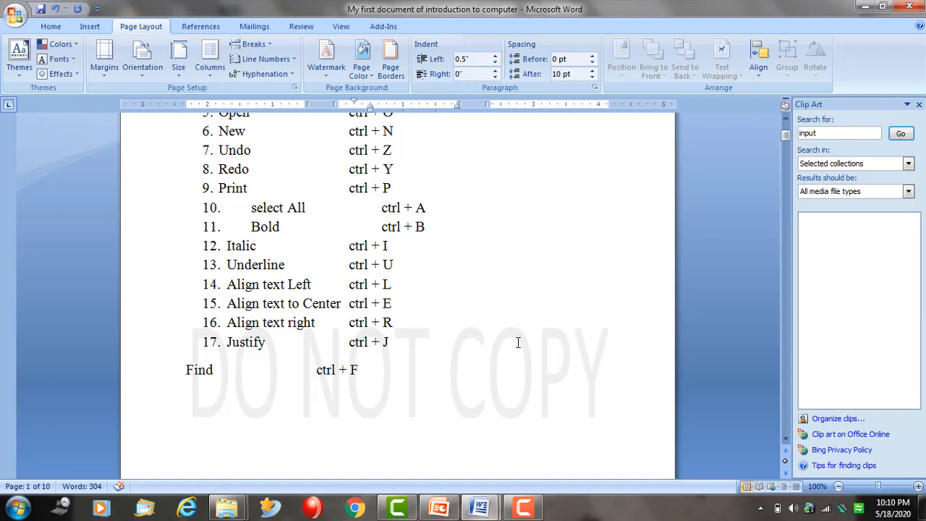
Set the page color to the dark orange theme shade and check the DO NOT COPY watermark against it on page 1
{"action": "scroll", "coordinate": [493, 355], "scroll_direction": "down", "scroll_amount": 3}
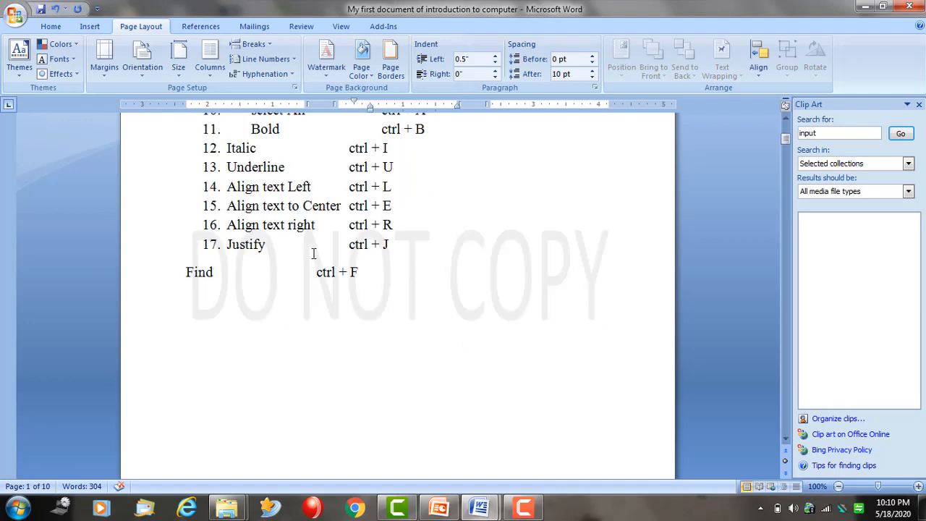
{"action": "left_click", "coordinate": [448, 268]}
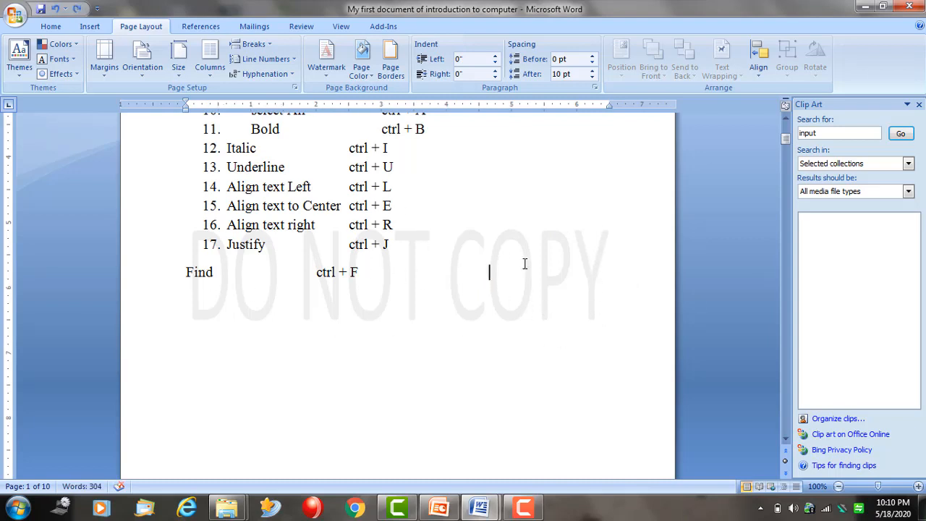
{"action": "scroll", "coordinate": [593, 200], "scroll_direction": "up", "scroll_amount": 5}
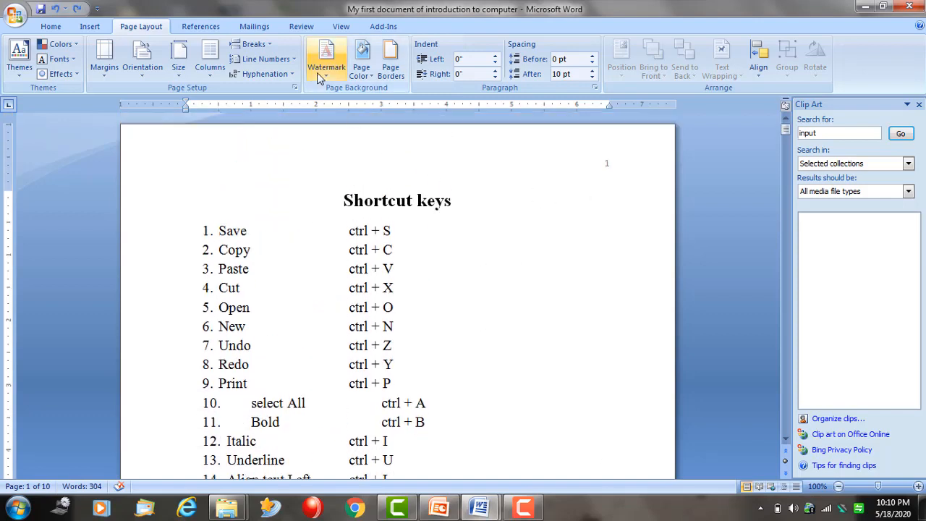
{"action": "left_click", "coordinate": [361, 66]}
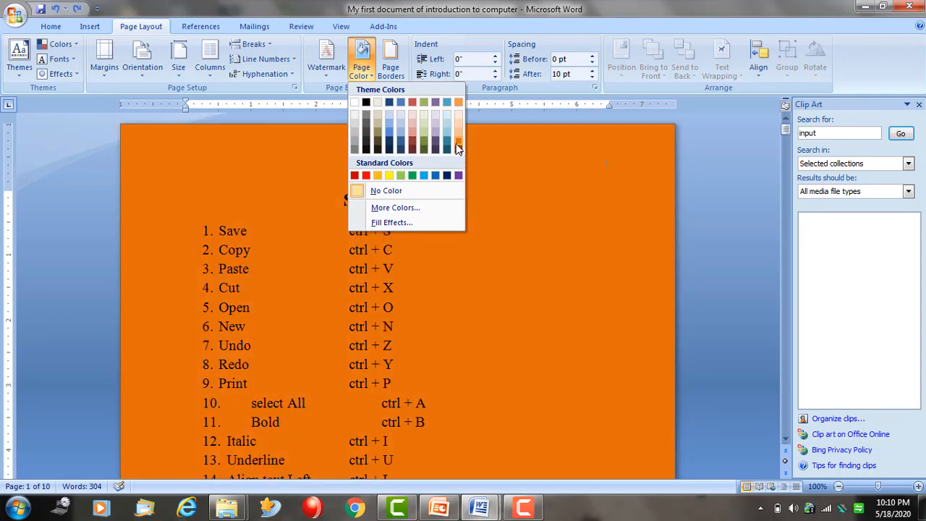
{"action": "left_click", "coordinate": [458, 148]}
{"action": "scroll", "coordinate": [562, 282], "scroll_direction": "down", "scroll_amount": 8}
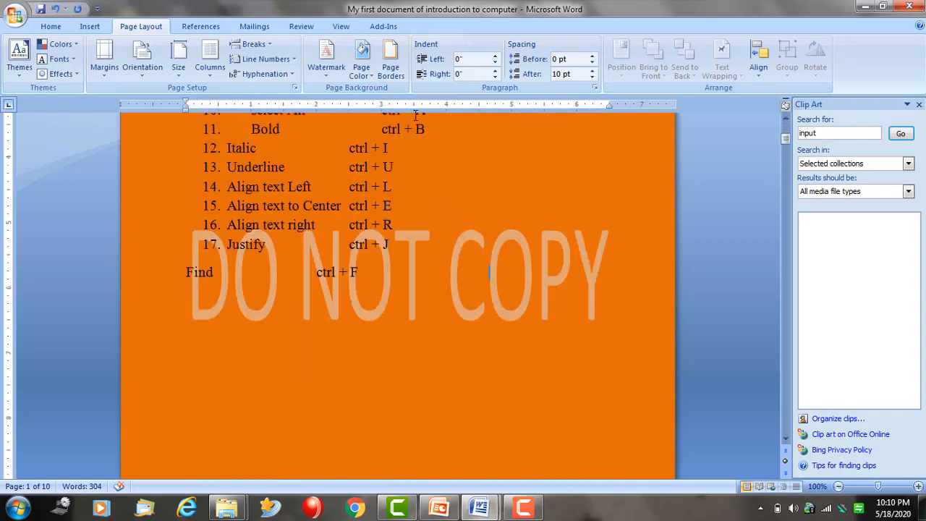
Try to apply a page border in the solid single-line style to the whole document
{"action": "left_click", "coordinate": [391, 58]}
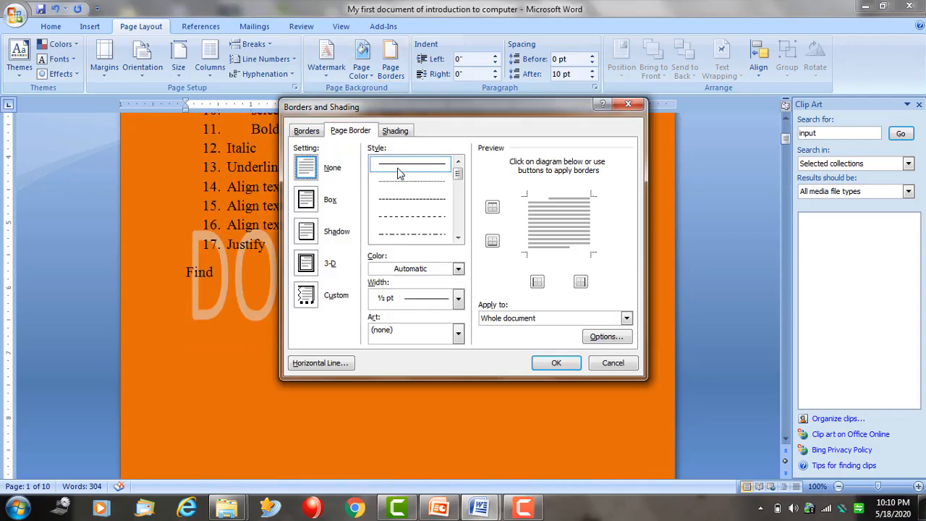
{"action": "left_click", "coordinate": [400, 170]}
{"action": "left_click", "coordinate": [554, 362]}
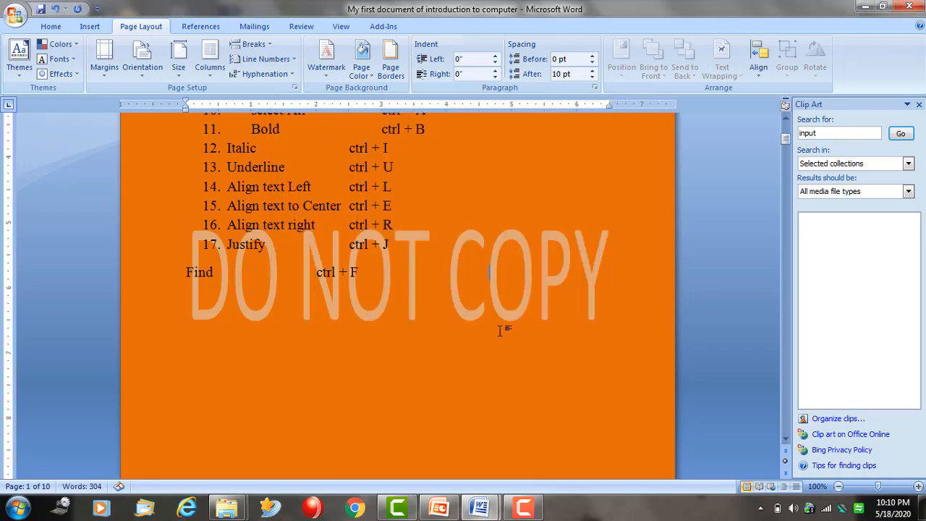